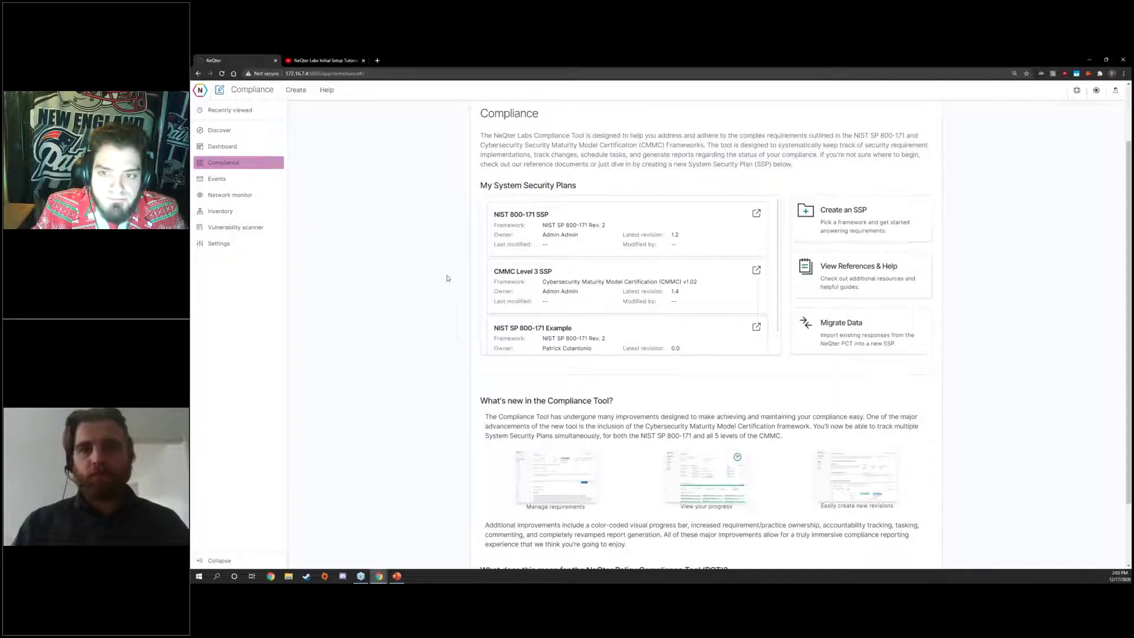
# Start a new System Security Plan based on the Cybersecurity Maturity Model Certification (CMMC) framework at Level 3
pyautogui.click(837, 218)
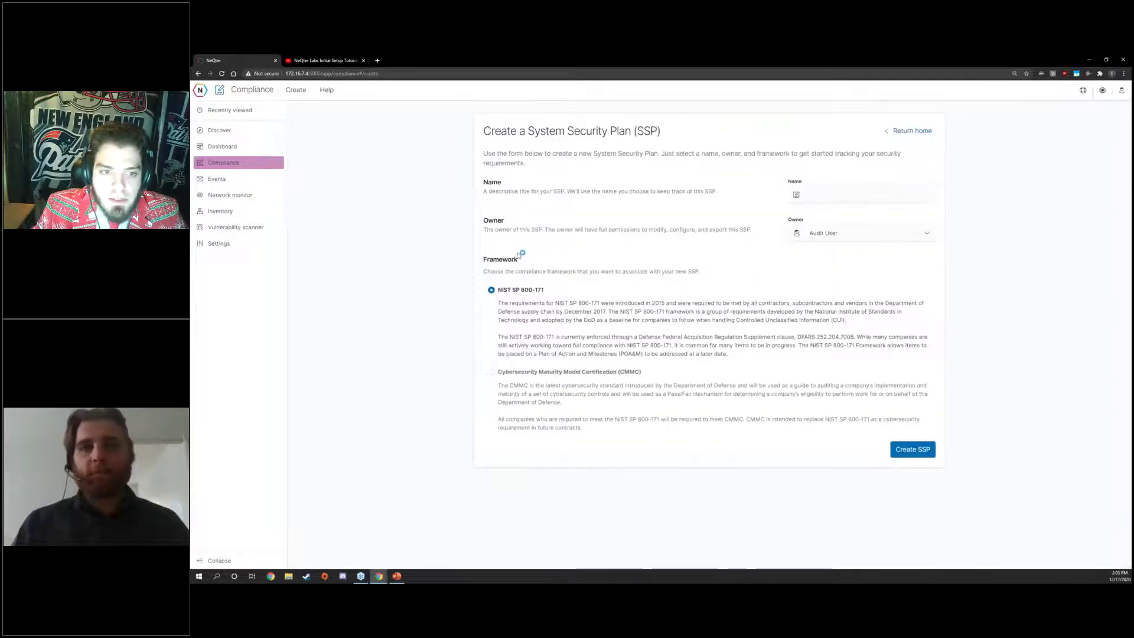
pyautogui.click(509, 372)
pyautogui.click(918, 371)
pyautogui.click(895, 394)
# Name the plan "CUI SSP for Artifact Attachment", assign the intended person as its owner and create it
pyautogui.click(820, 191)
pyautogui.write('CUI S')
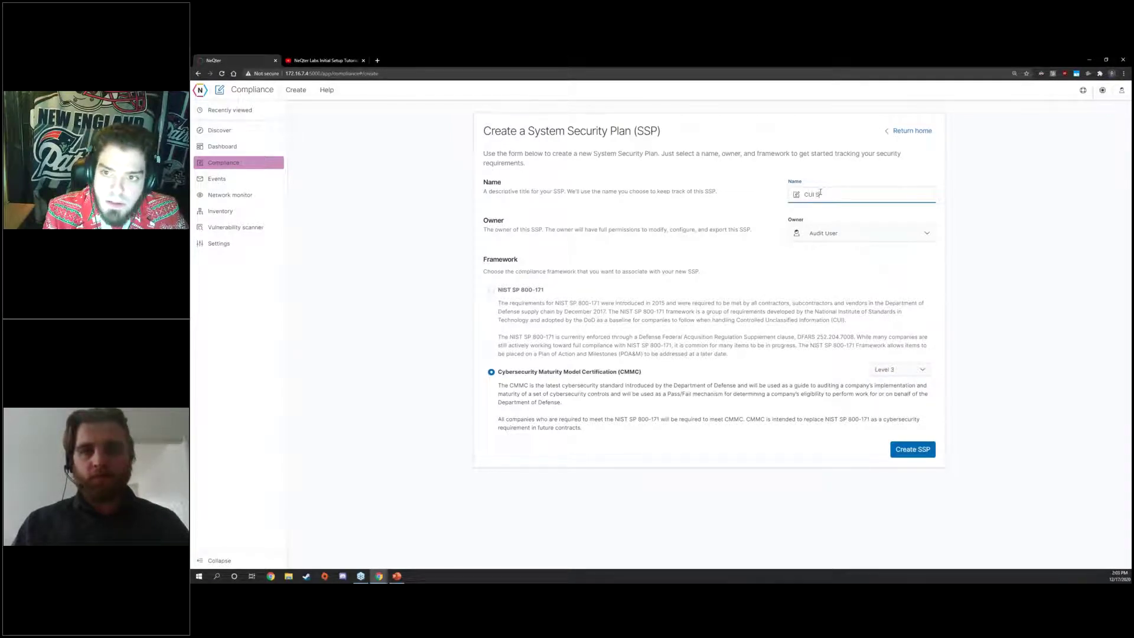
pyautogui.write('SP for Ar')
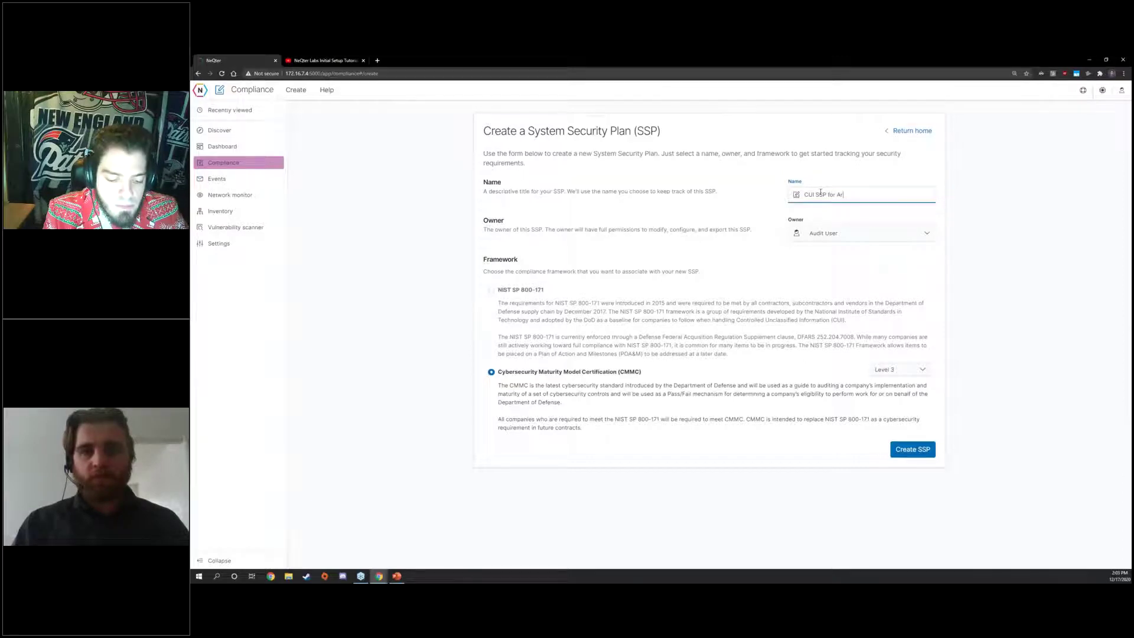
pyautogui.write('tifact Attachment')
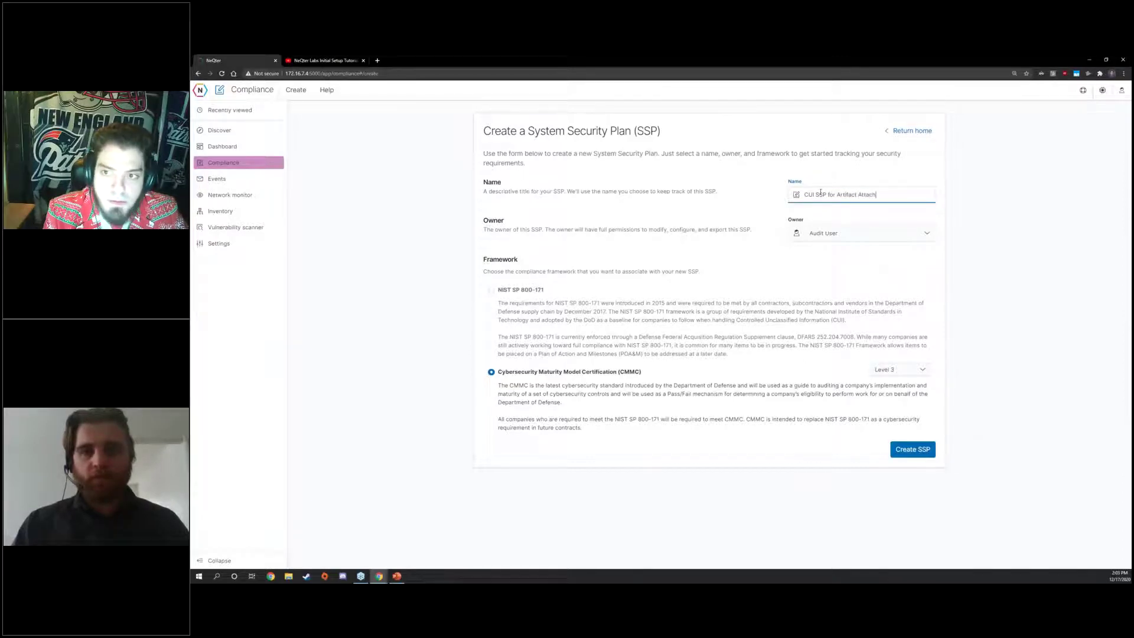
pyautogui.click(850, 236)
pyautogui.click(841, 258)
pyautogui.click(908, 448)
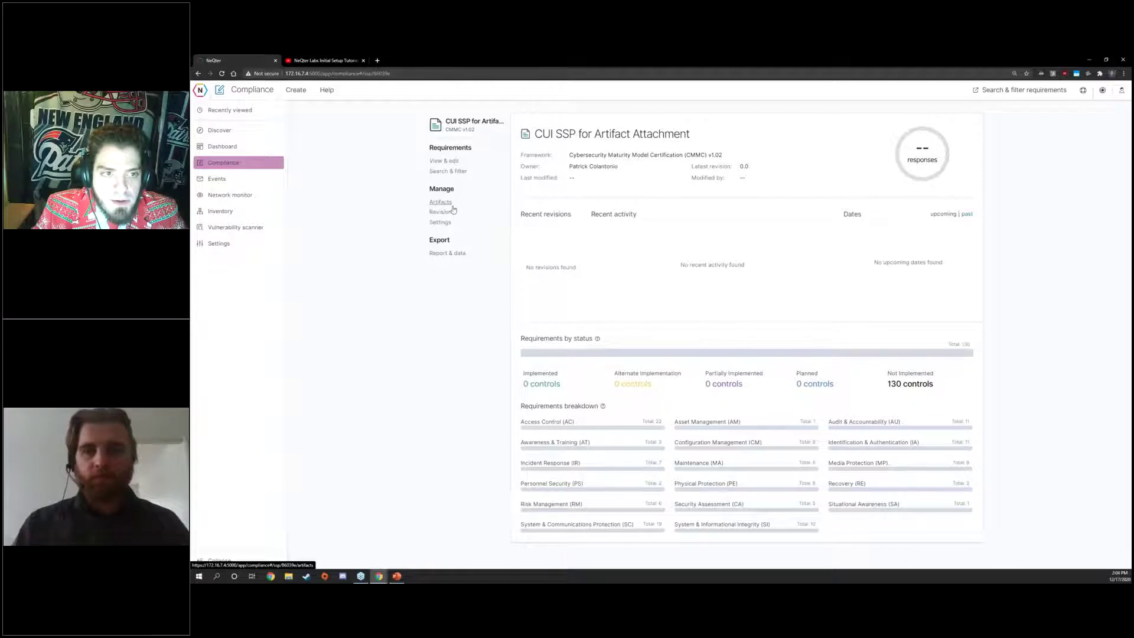
# Upload the NIST 800-171 Compliance Program Example - Cybersecurity Standardized Operating Procedures (CSOP) PDF to the plan's artifacts
pyautogui.click(442, 204)
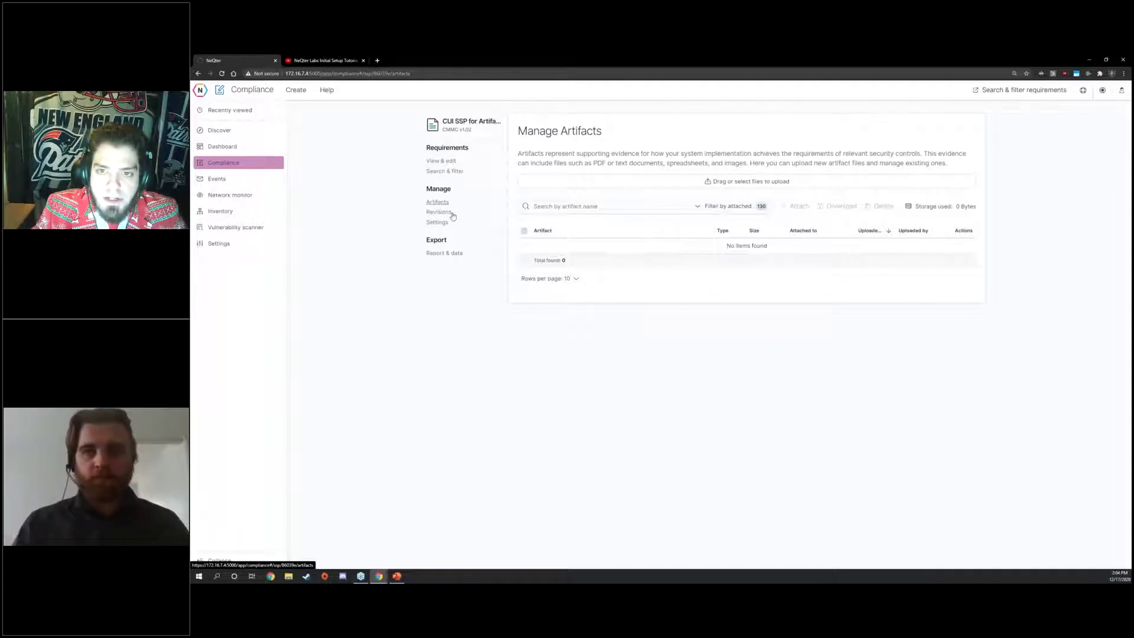
pyautogui.click(725, 184)
pyautogui.press('Escape')
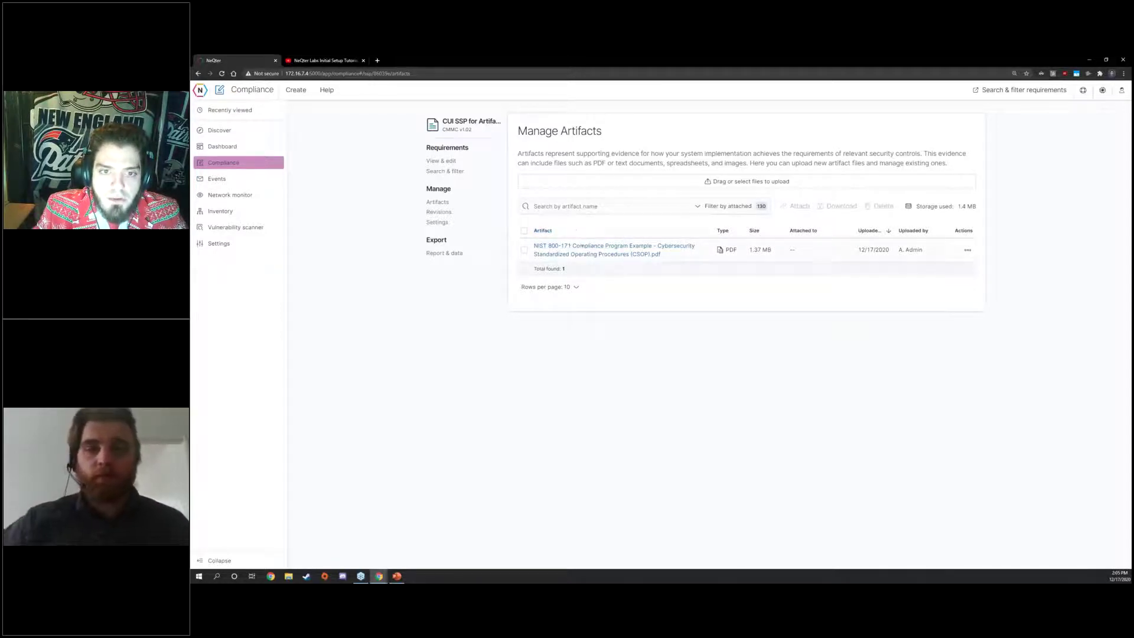
# Edit the uploaded CSOP artifact, giving it the description "Standard Operating Procedures." without attaching any controls, and save it
pyautogui.click(966, 251)
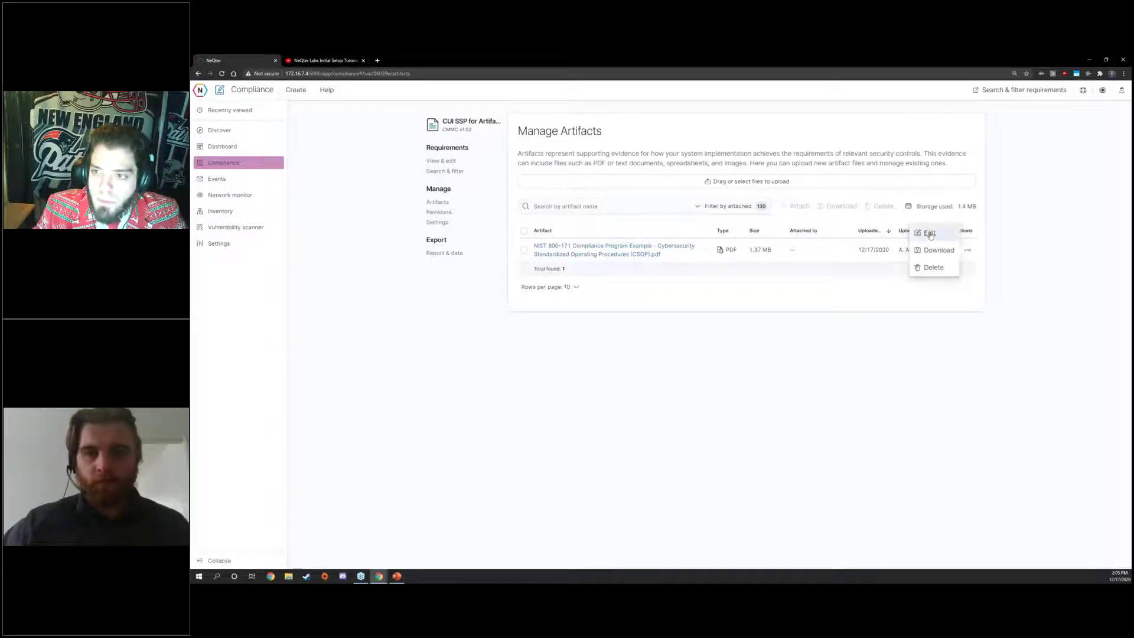
pyautogui.click(928, 232)
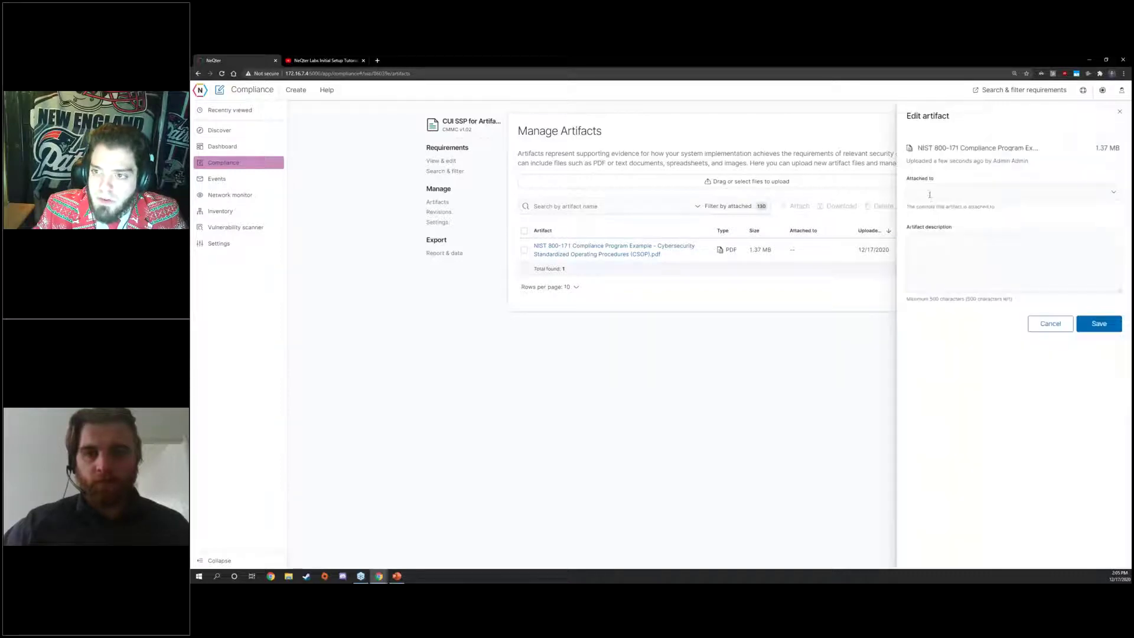
pyautogui.click(1114, 195)
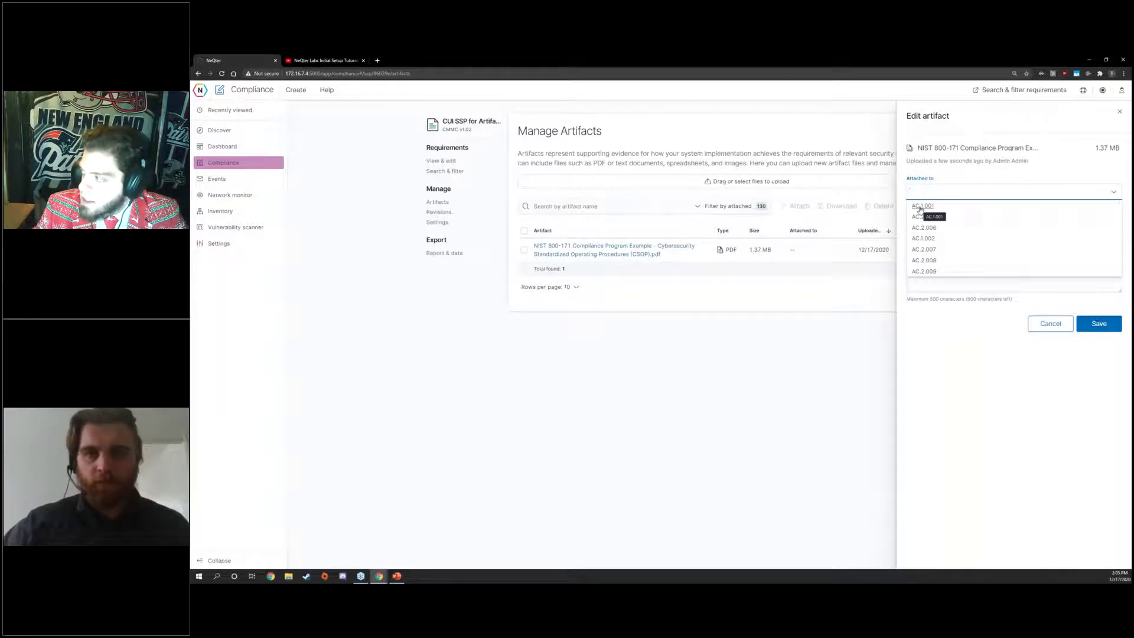
pyautogui.click(904, 217)
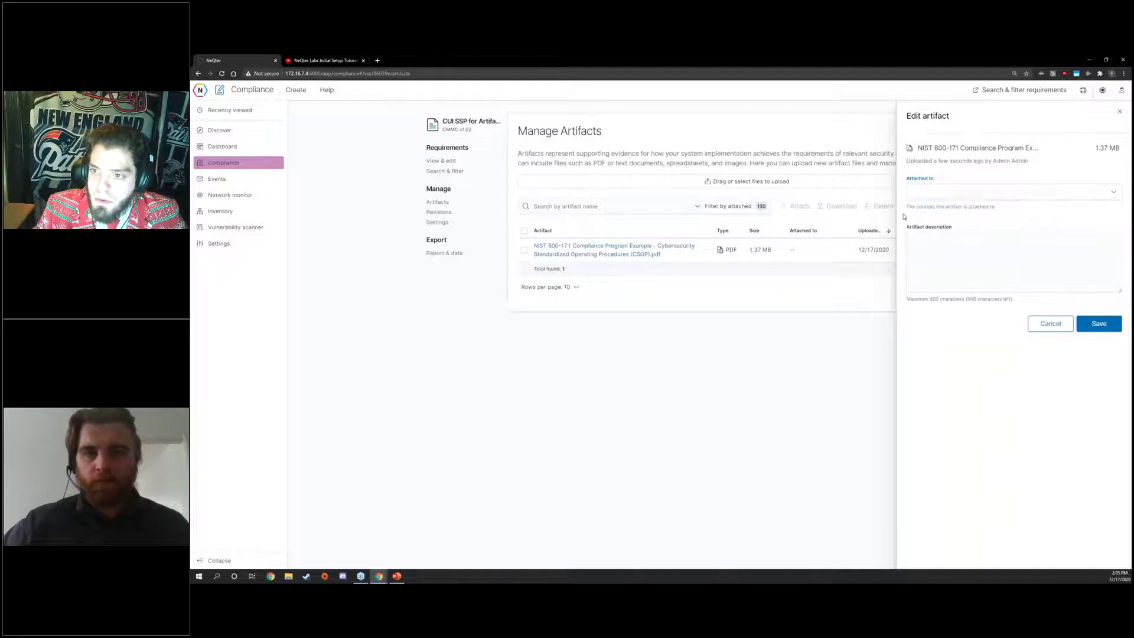
pyautogui.click(926, 225)
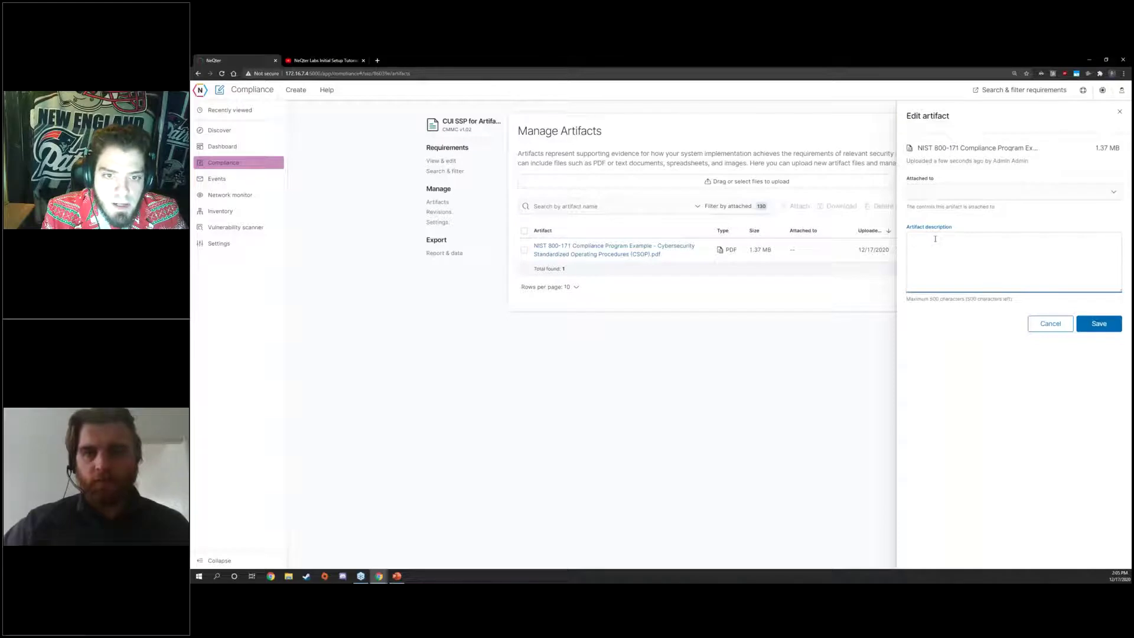
pyautogui.write('Standard Operating Procedures')
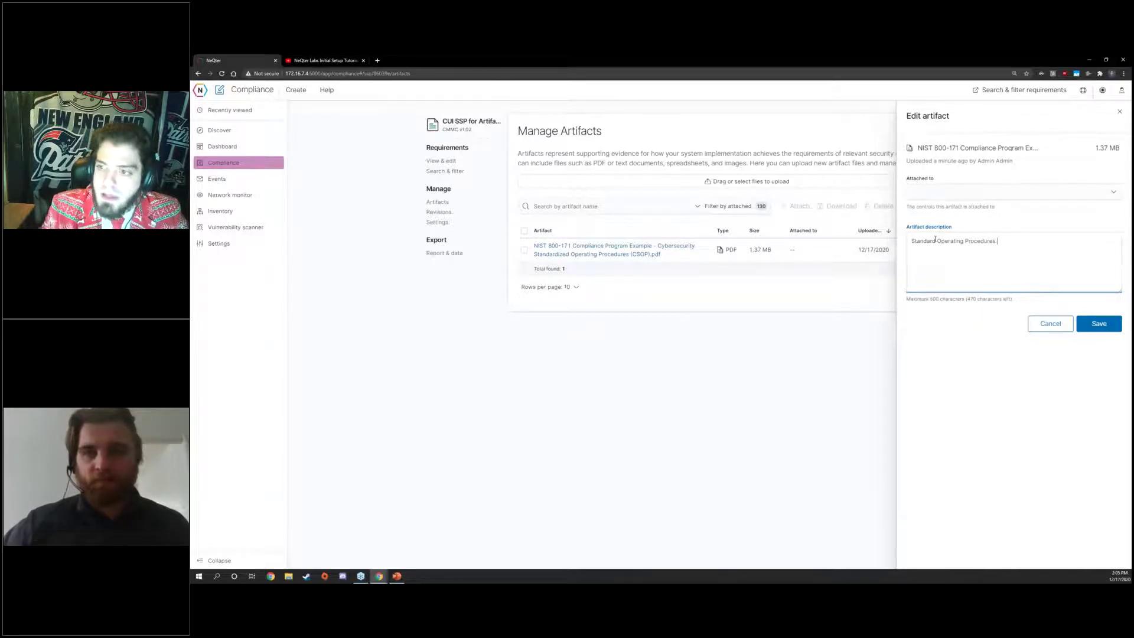
pyautogui.click(962, 192)
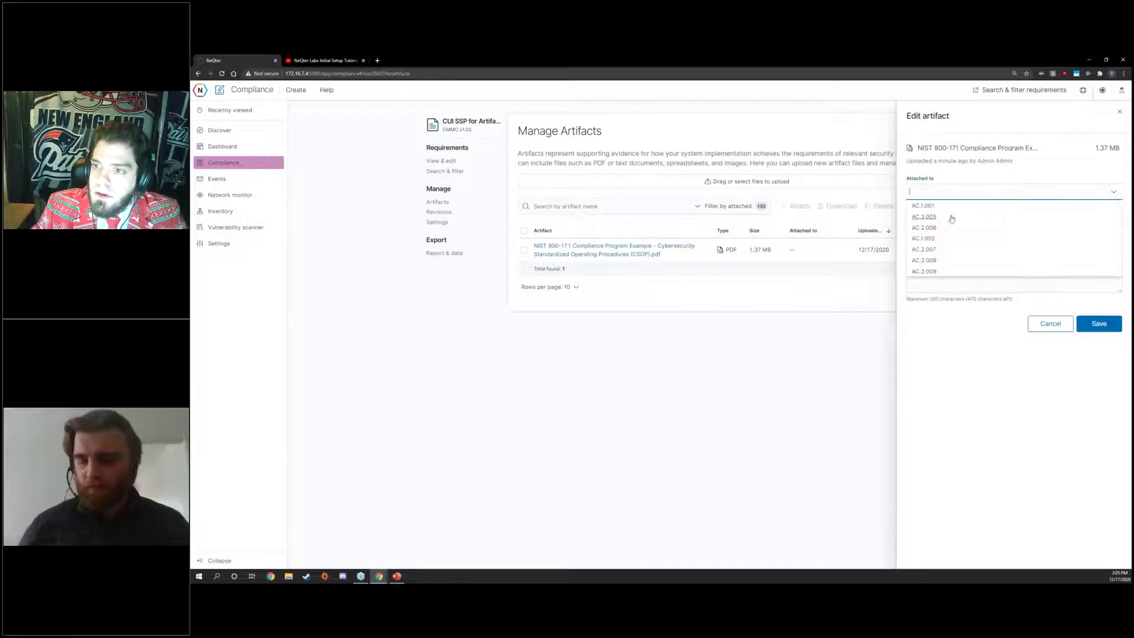
pyautogui.click(947, 176)
pyautogui.click(1098, 323)
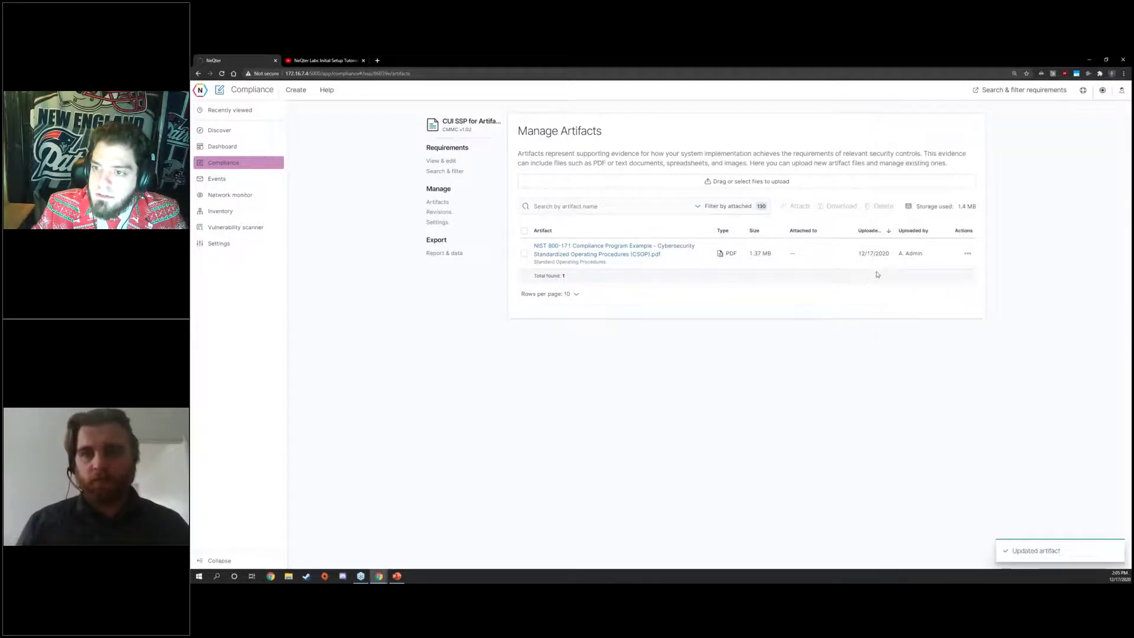
# Open control AC.1.001 from the plan's Access Control requirements and go to its Artifacts section
pyautogui.click(438, 162)
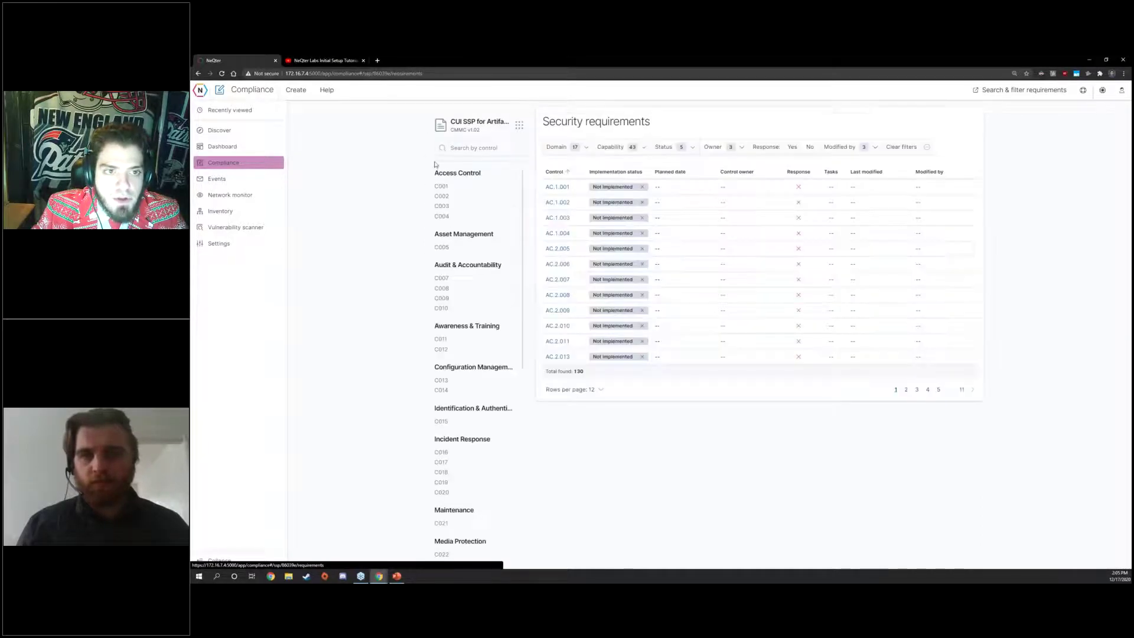
pyautogui.click(441, 129)
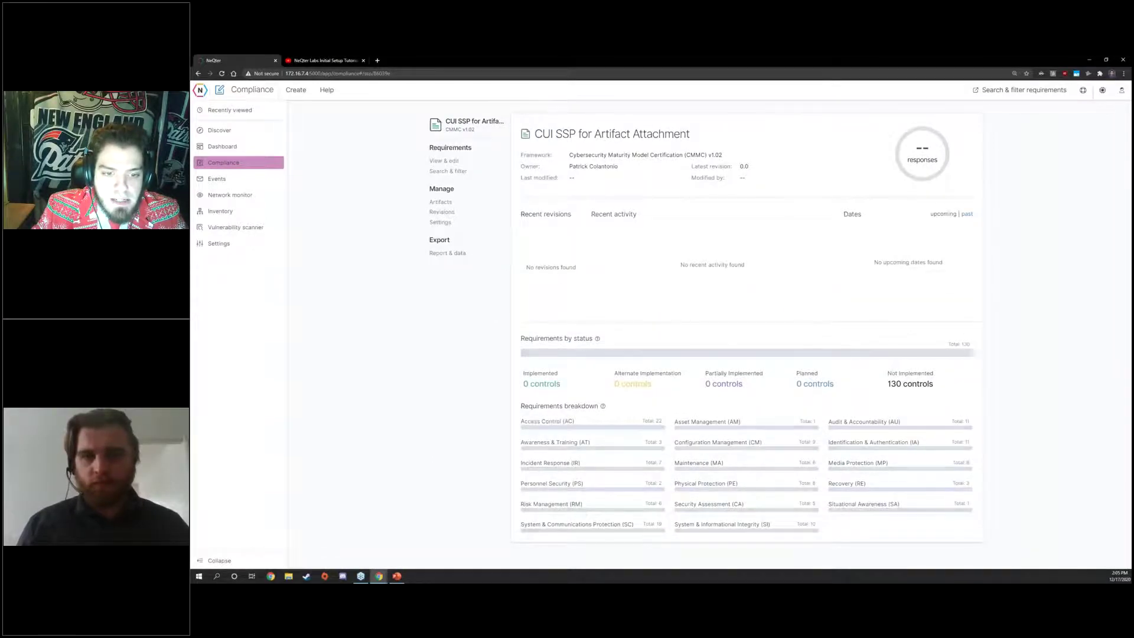
pyautogui.click(540, 422)
pyautogui.moveTo(448, 195)
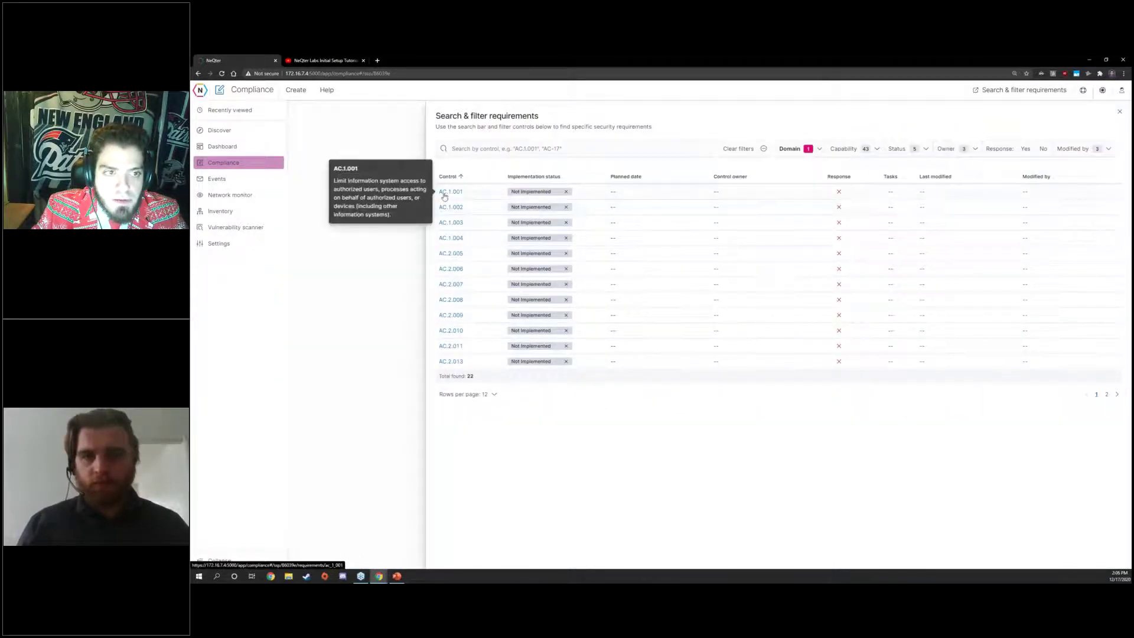
pyautogui.click(453, 194)
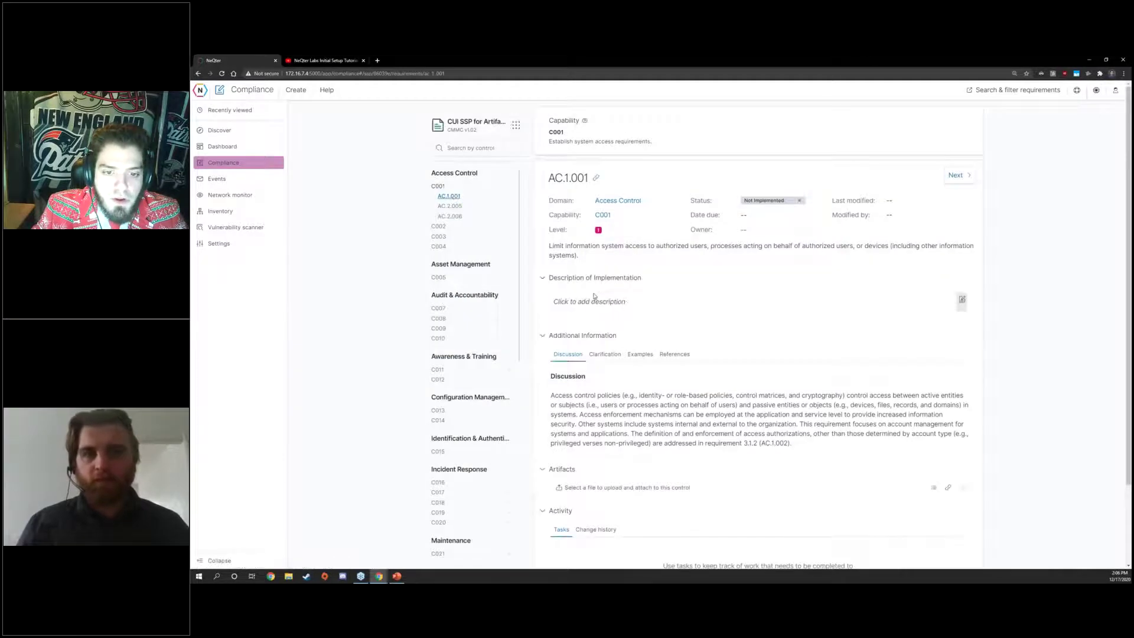
pyautogui.scroll(-3, 562, 402)
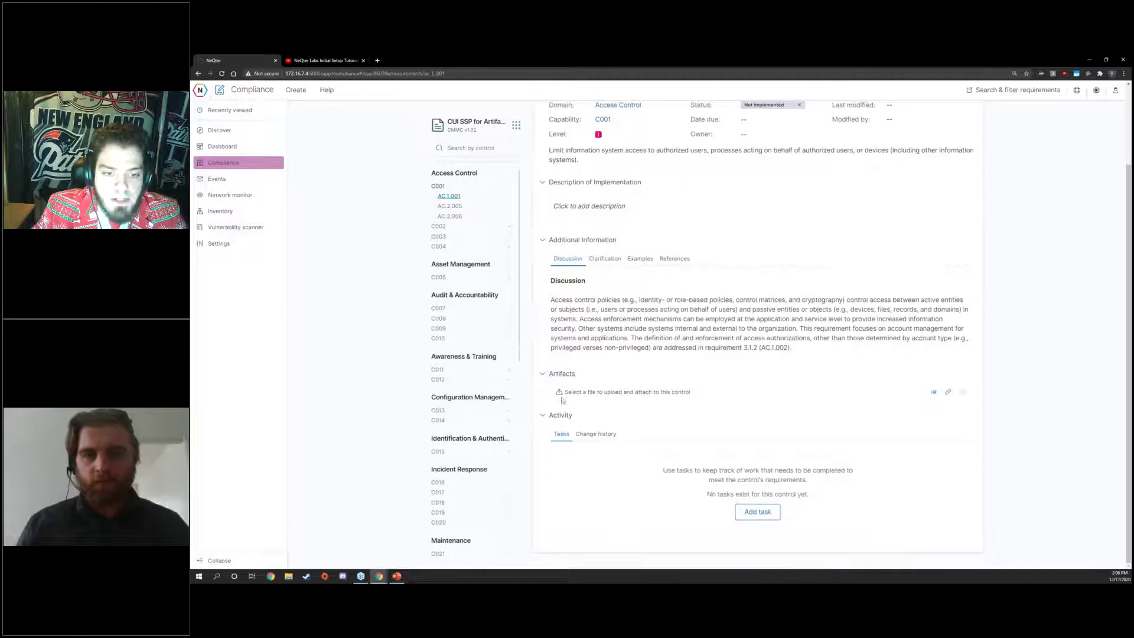
pyautogui.click(547, 377)
pyautogui.click(547, 389)
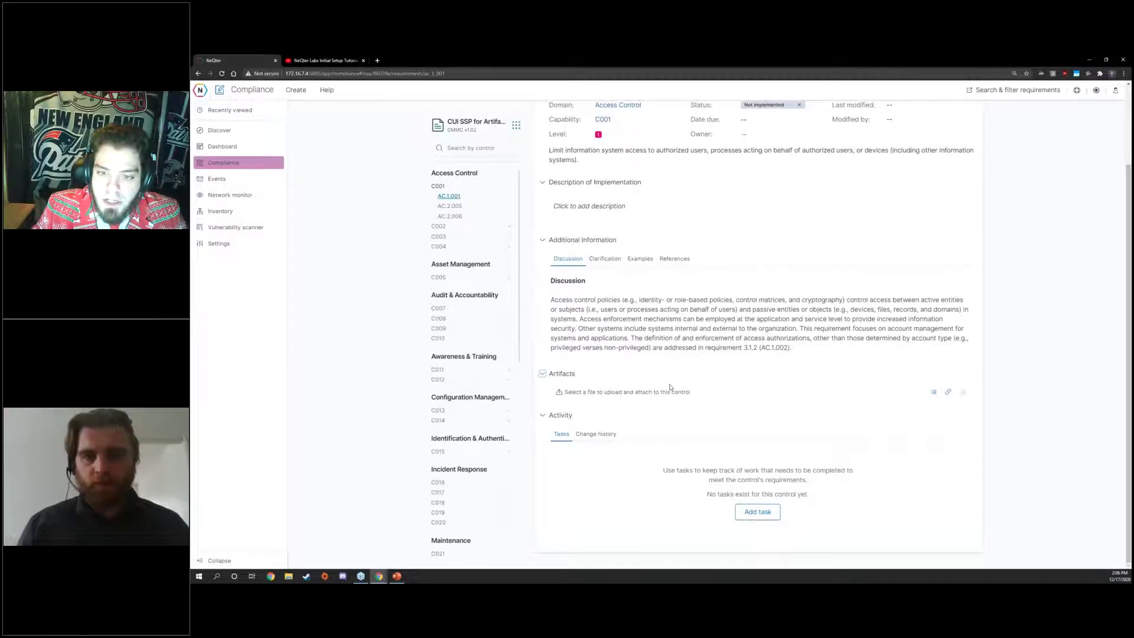
pyautogui.click(623, 393)
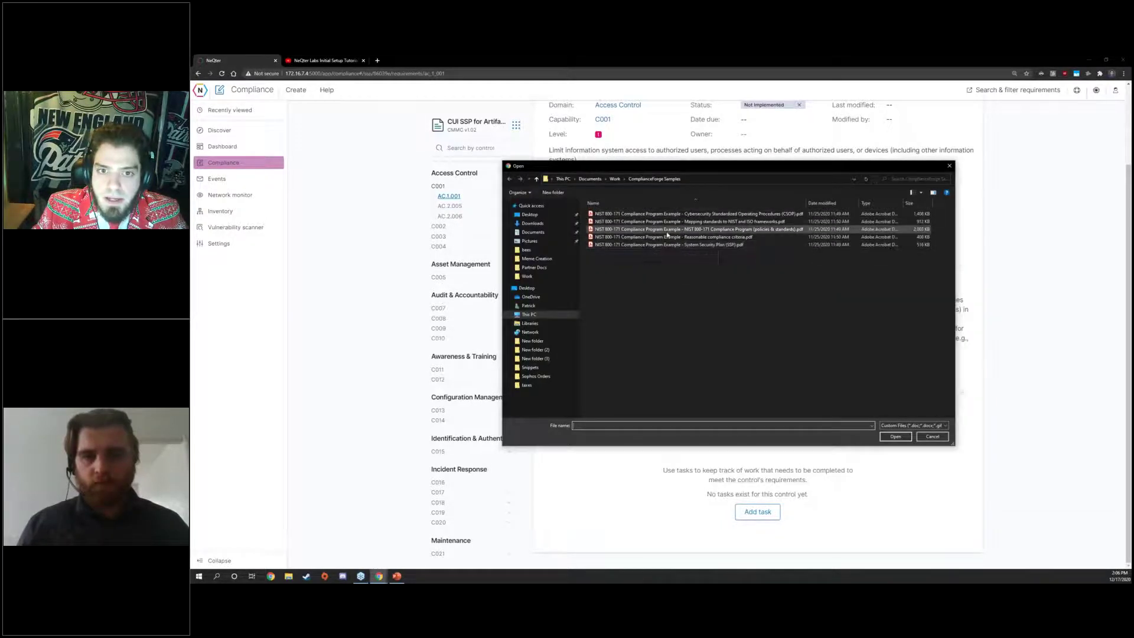
pyautogui.click(667, 231)
pyautogui.click(667, 237)
pyautogui.click(667, 245)
pyautogui.moveTo(670, 166); pyautogui.dragTo(1131, 263)
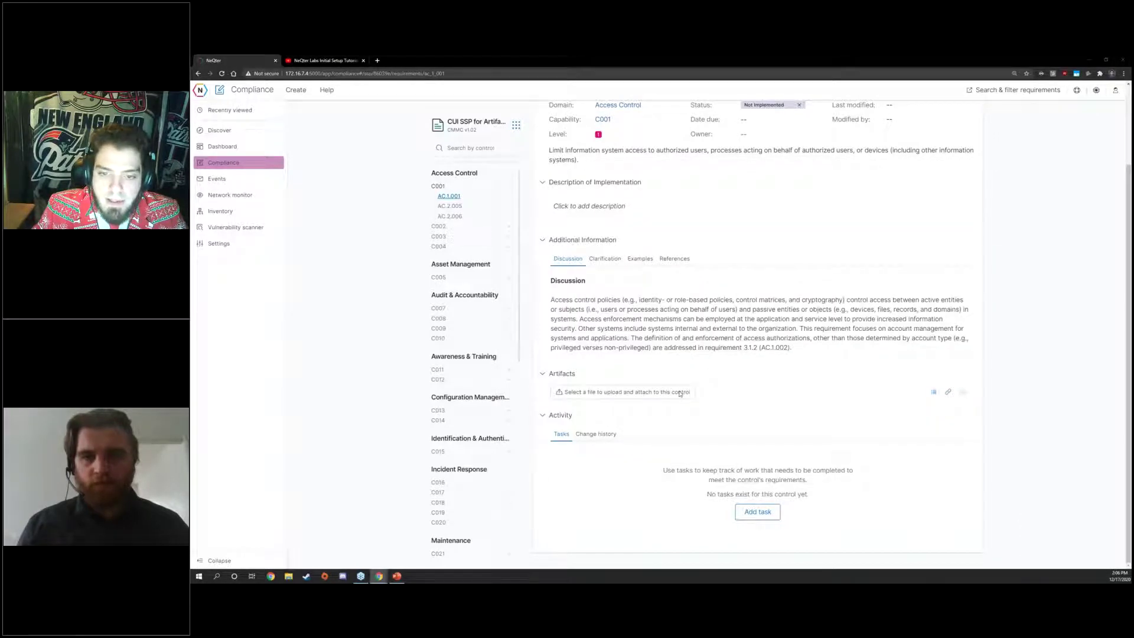
# Attach the already uploaded NIST 800-171 CSOP PDF to control AC.1.001
pyautogui.click(948, 393)
pyautogui.click(943, 420)
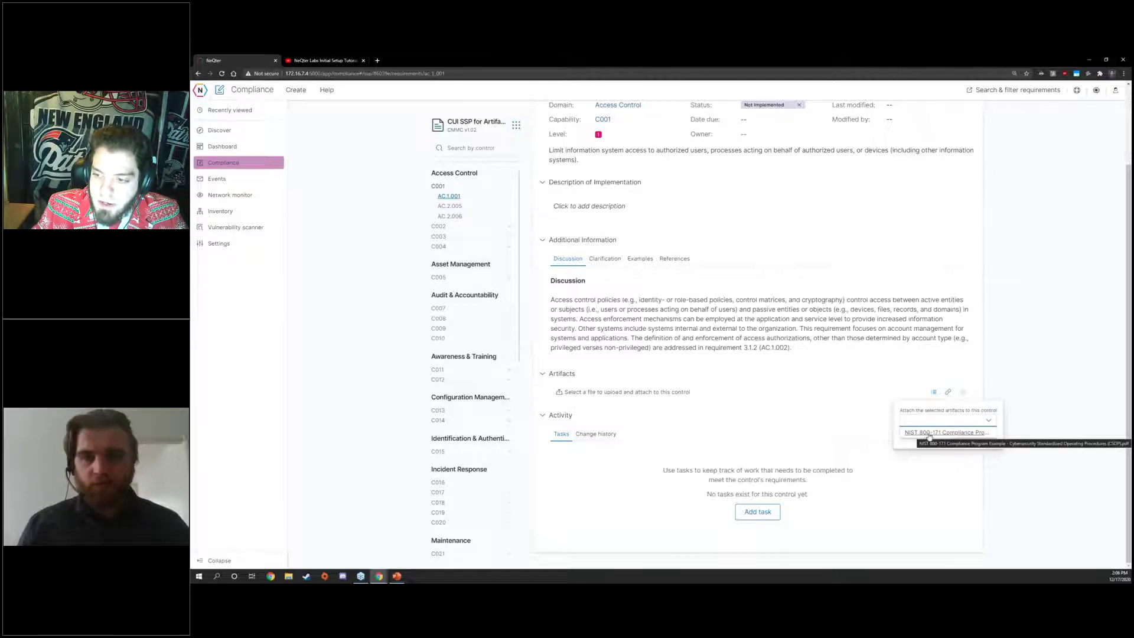
pyautogui.click(929, 434)
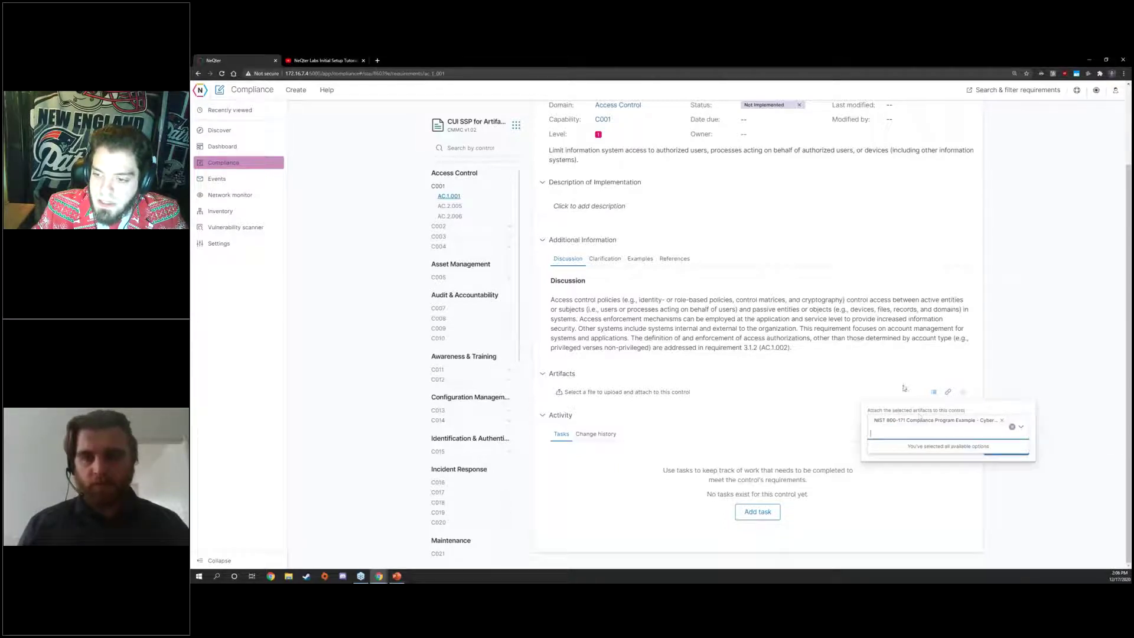
pyautogui.click(1038, 432)
pyautogui.click(1005, 449)
# Preview the attached CSOP PDF, look through its pages and close the preview
pyautogui.moveTo(587, 427)
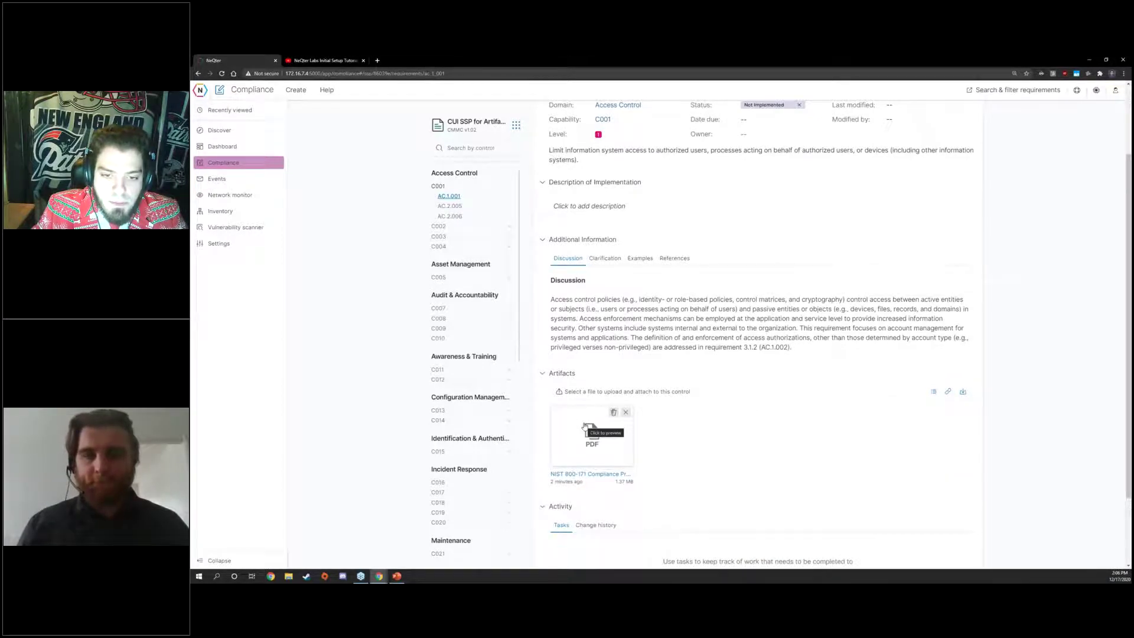
pyautogui.click(585, 427)
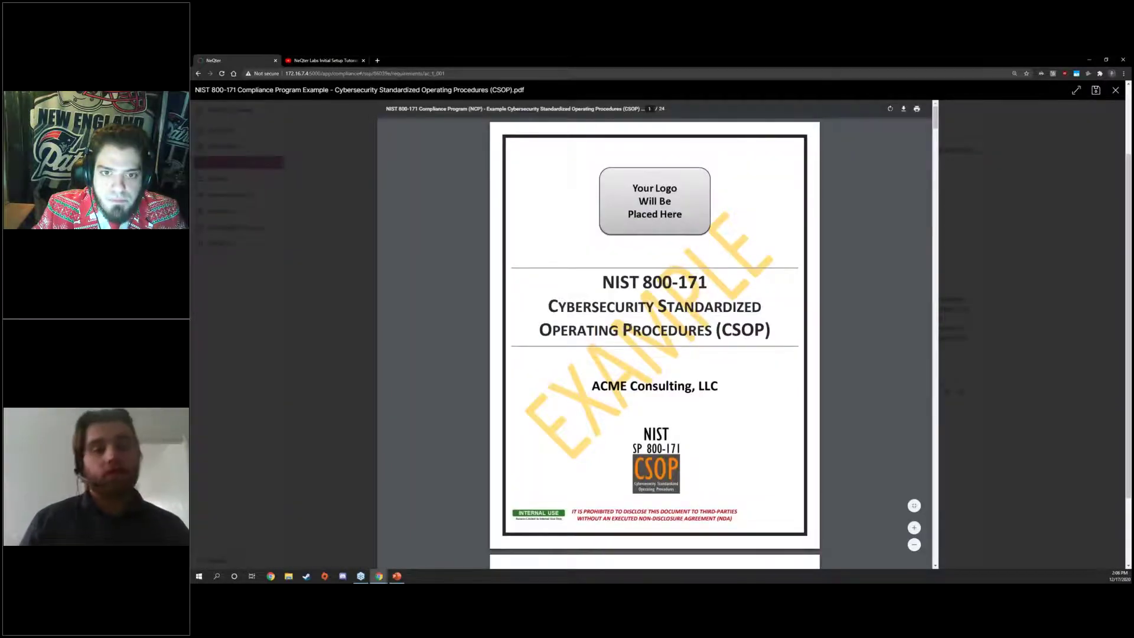
pyautogui.scroll(-2, 629, 329)
pyautogui.scroll(-6, 629, 329)
pyautogui.click(342, 348)
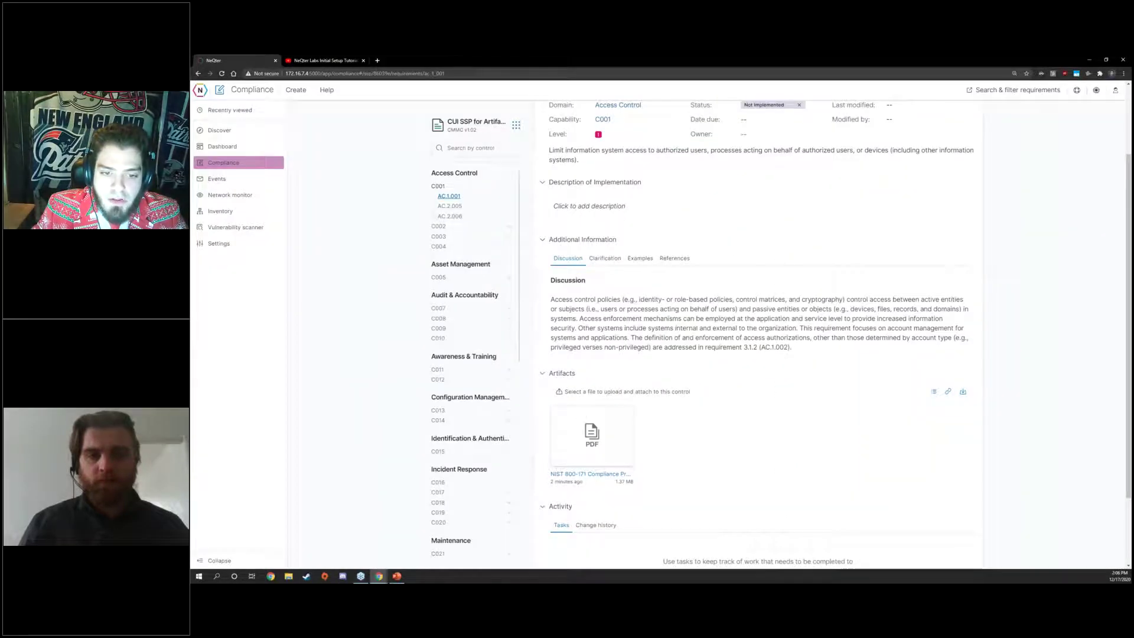
# Show the artifacts attached to AC.1.001 as a list and review the entry's details
pyautogui.click(933, 392)
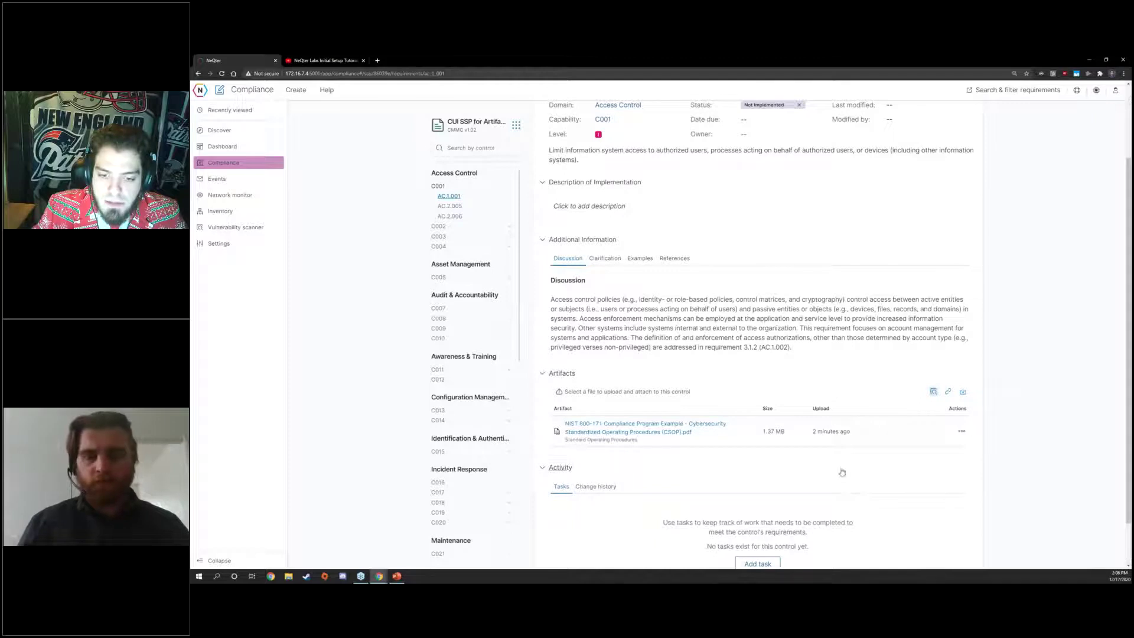
pyautogui.scroll(2, 576, 397)
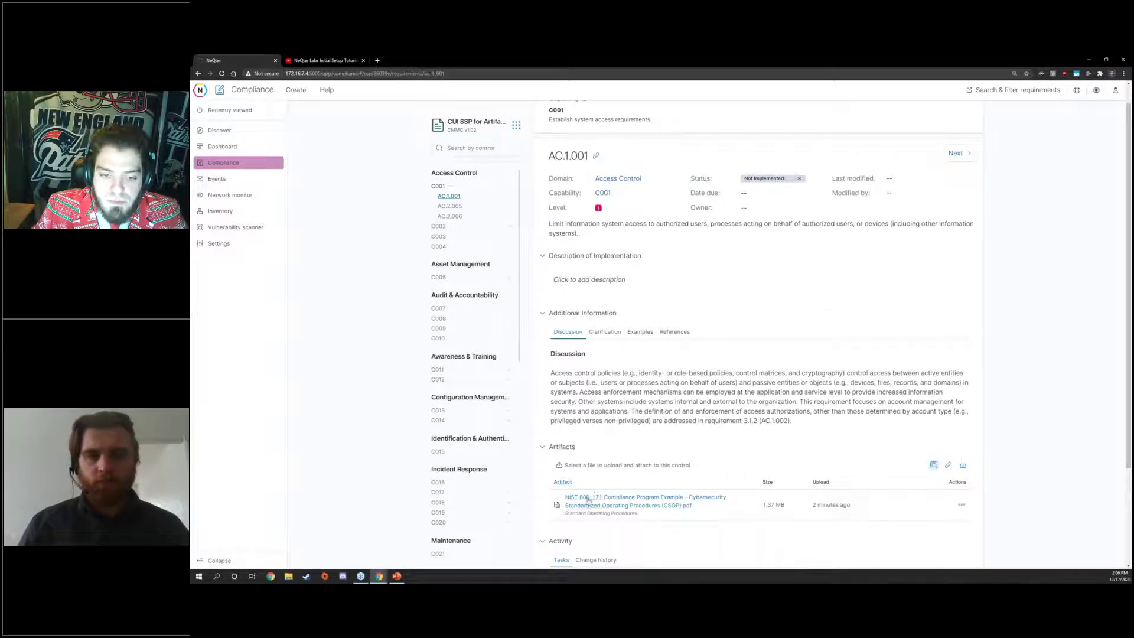
pyautogui.scroll(1, 615, 407)
pyautogui.scroll(-2, 616, 419)
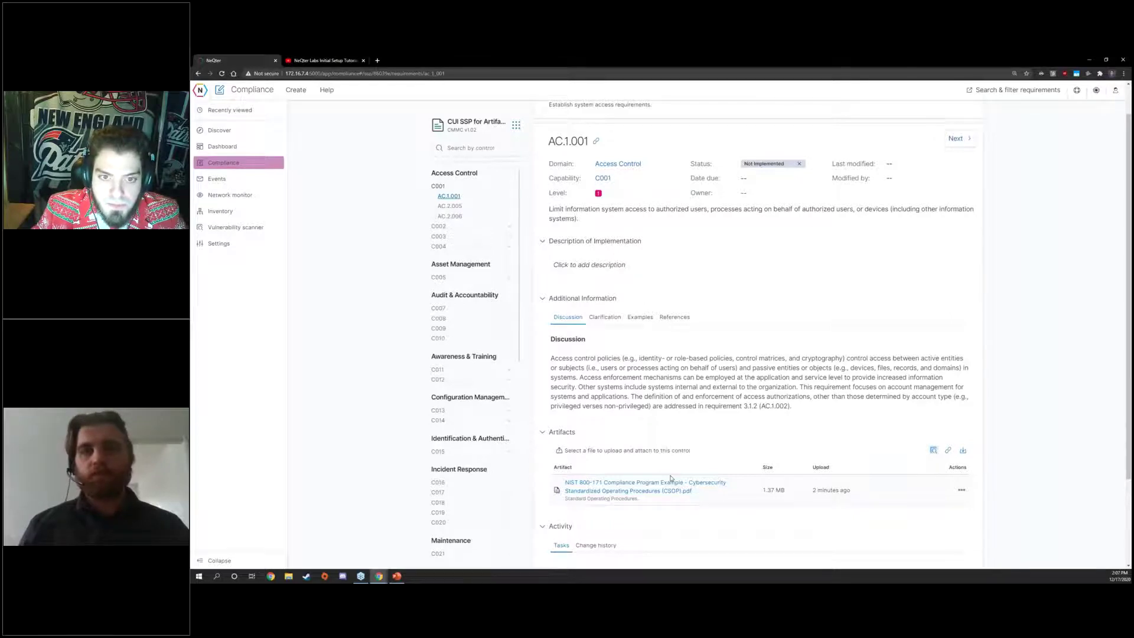
# Set the status of AC.1.001 to Implemented and assign the plan owner as the control's owner
pyautogui.scroll(1, 815, 204)
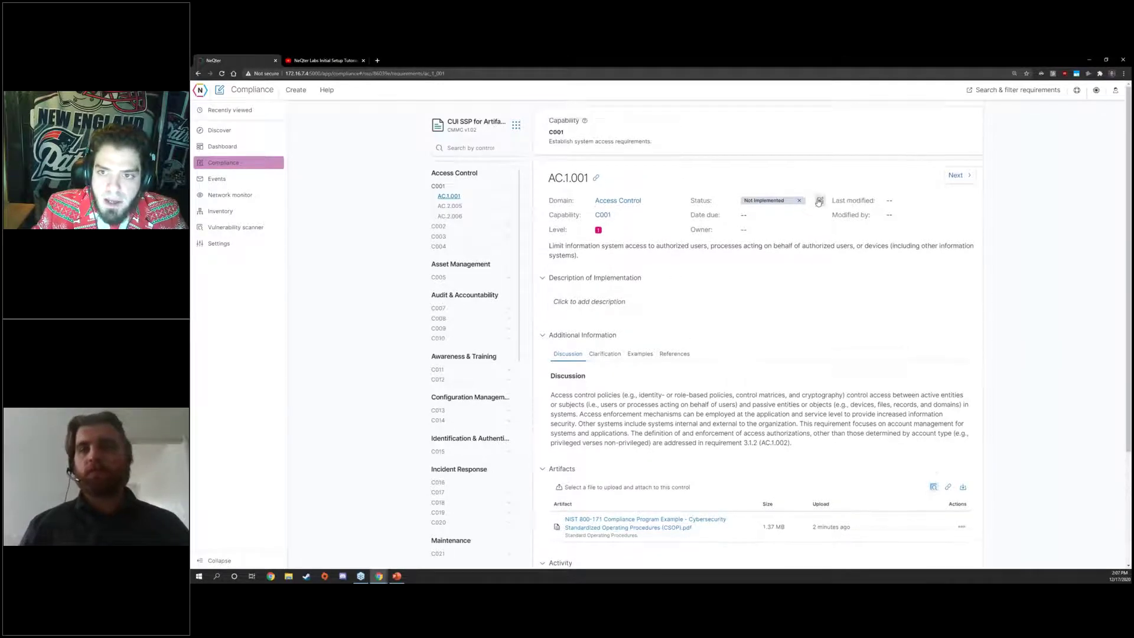
pyautogui.click(819, 201)
pyautogui.click(791, 201)
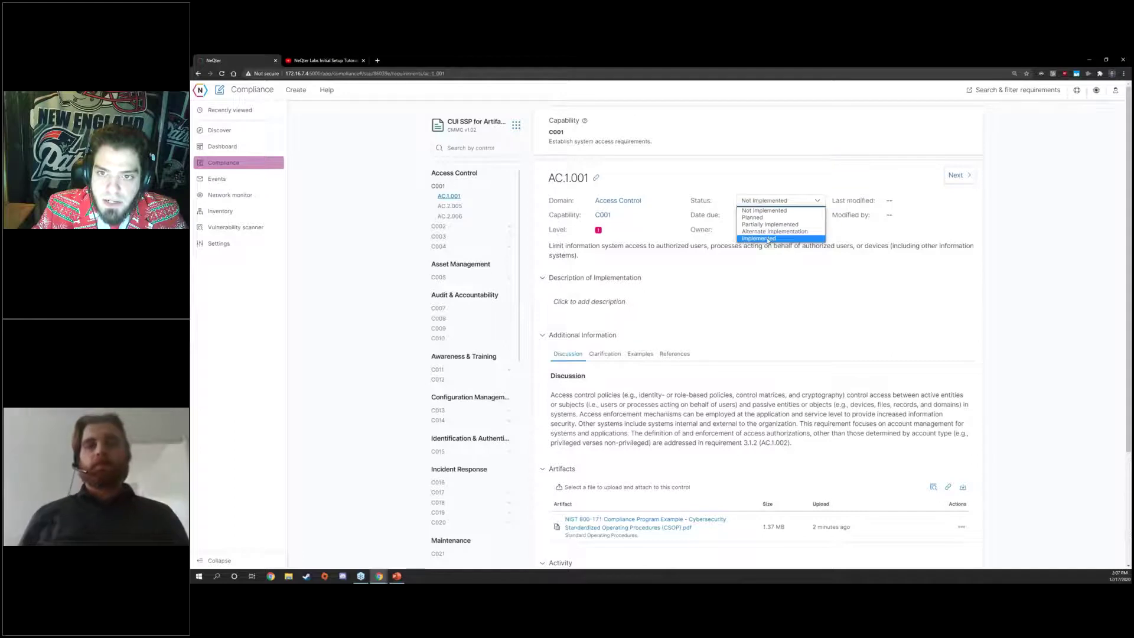
pyautogui.click(767, 238)
pyautogui.click(795, 233)
pyautogui.click(778, 254)
pyautogui.click(744, 244)
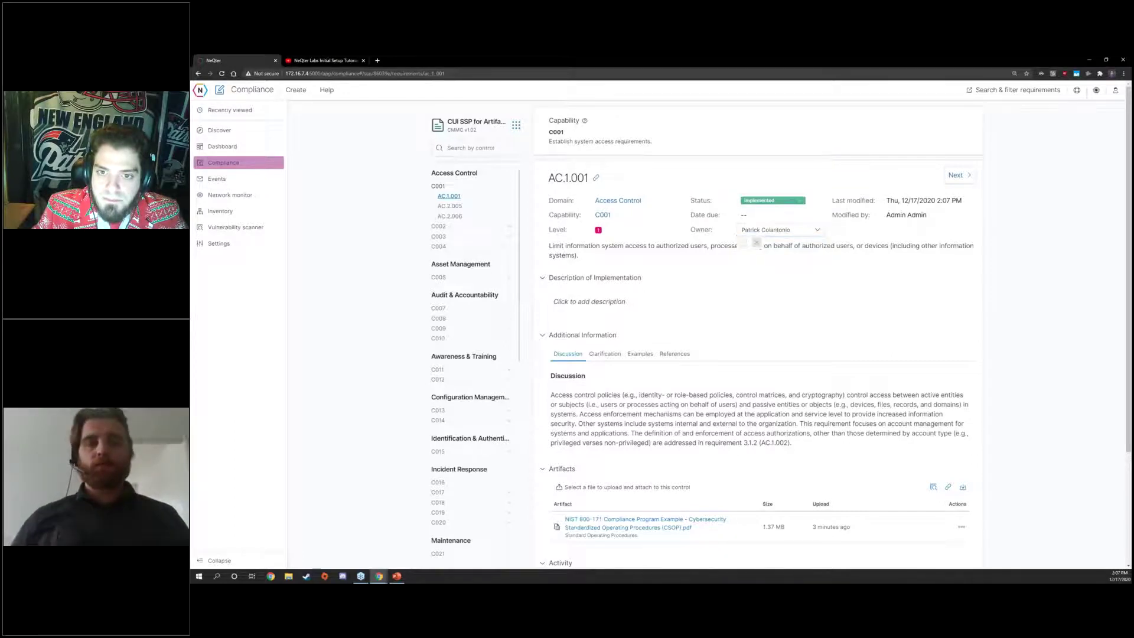
# Add "Type an example of a description." as the description of implementation for AC.1.001 and save it
pyautogui.click(589, 301)
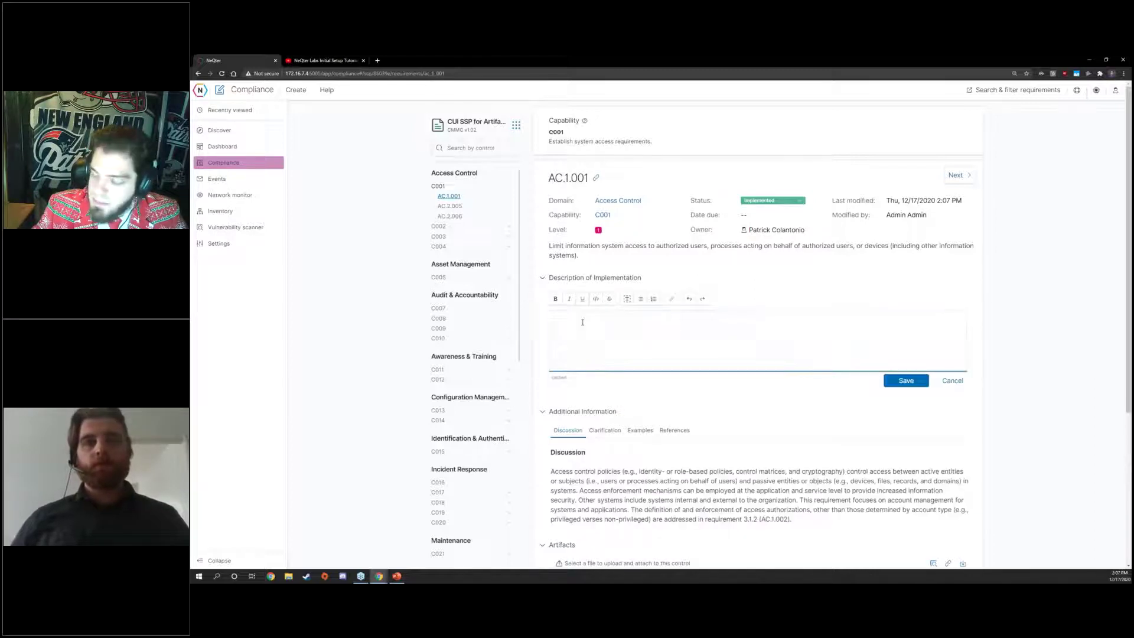
pyautogui.write('Type an')
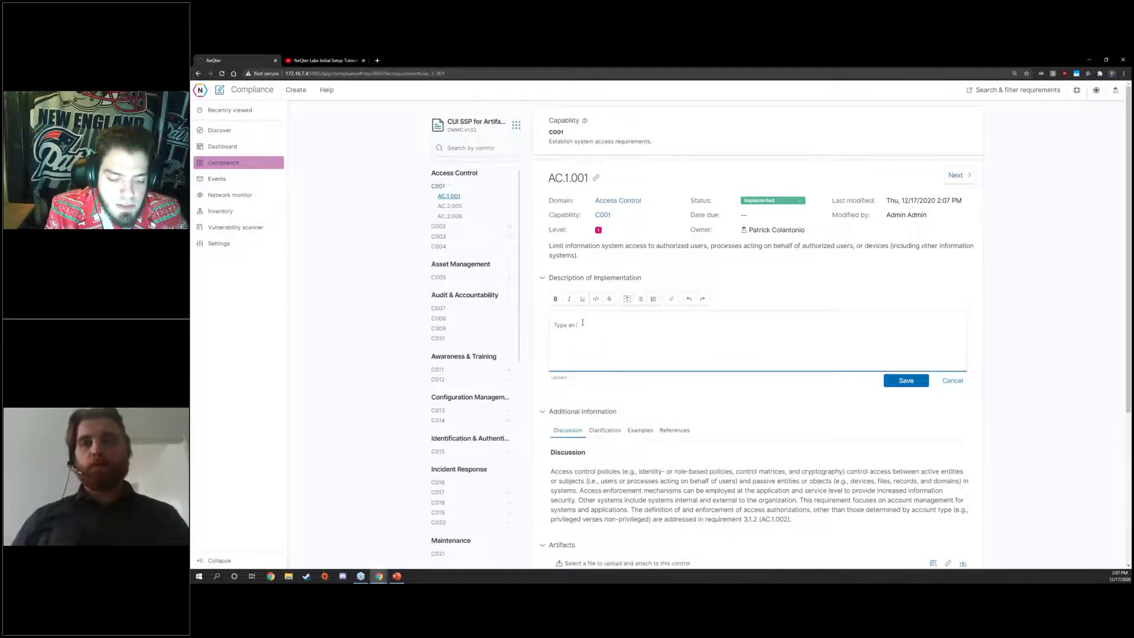
pyautogui.write(' example (i')
pyautogui.write(' a description.')
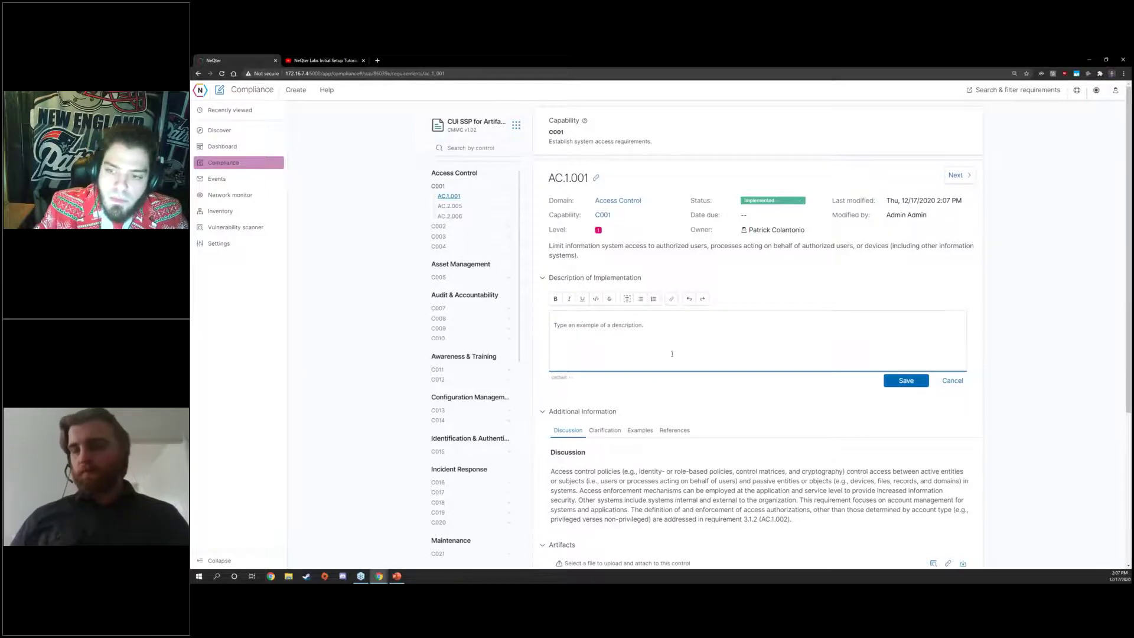
pyautogui.click(886, 381)
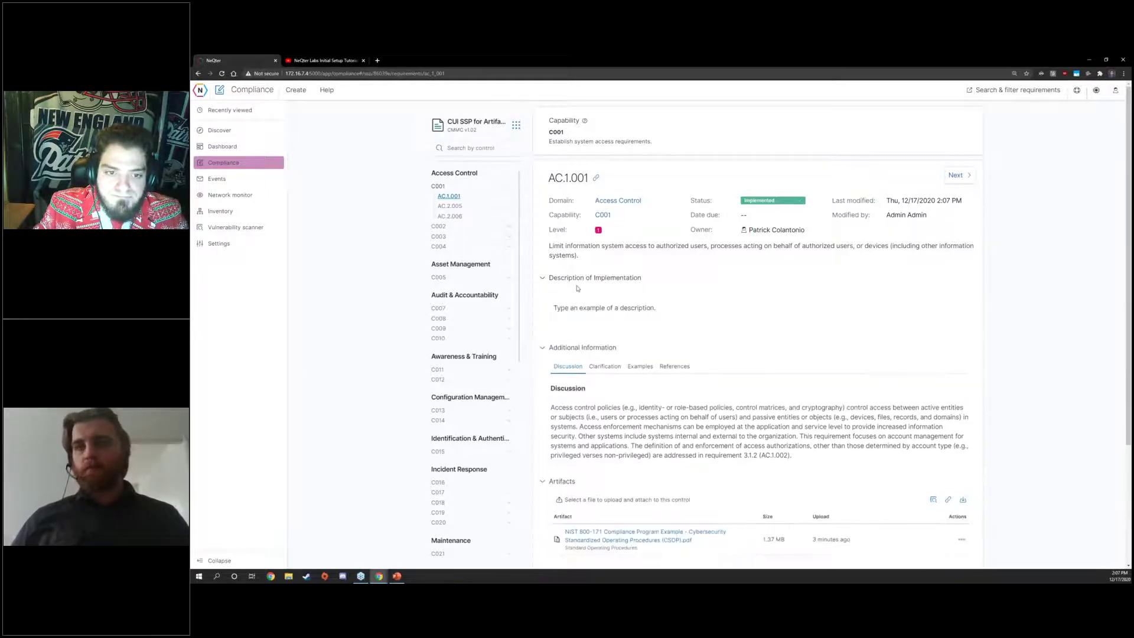
# Create a minor revision 0.1 of the CUI SSP for Artifact Attachment with the description "My first revision."
pyautogui.click(455, 123)
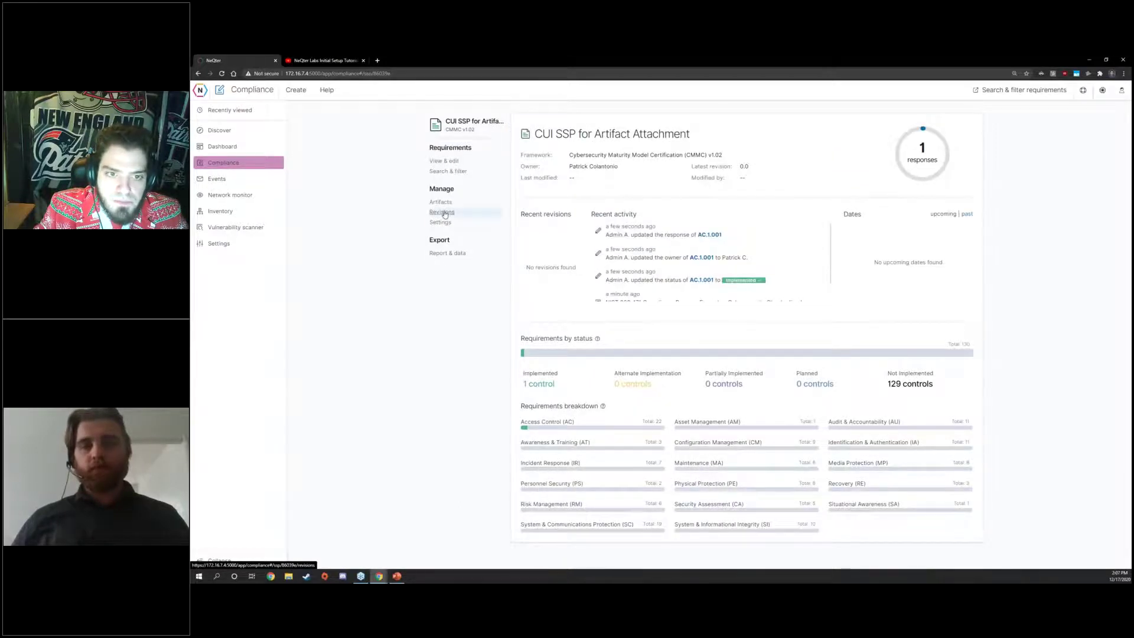
pyautogui.click(443, 212)
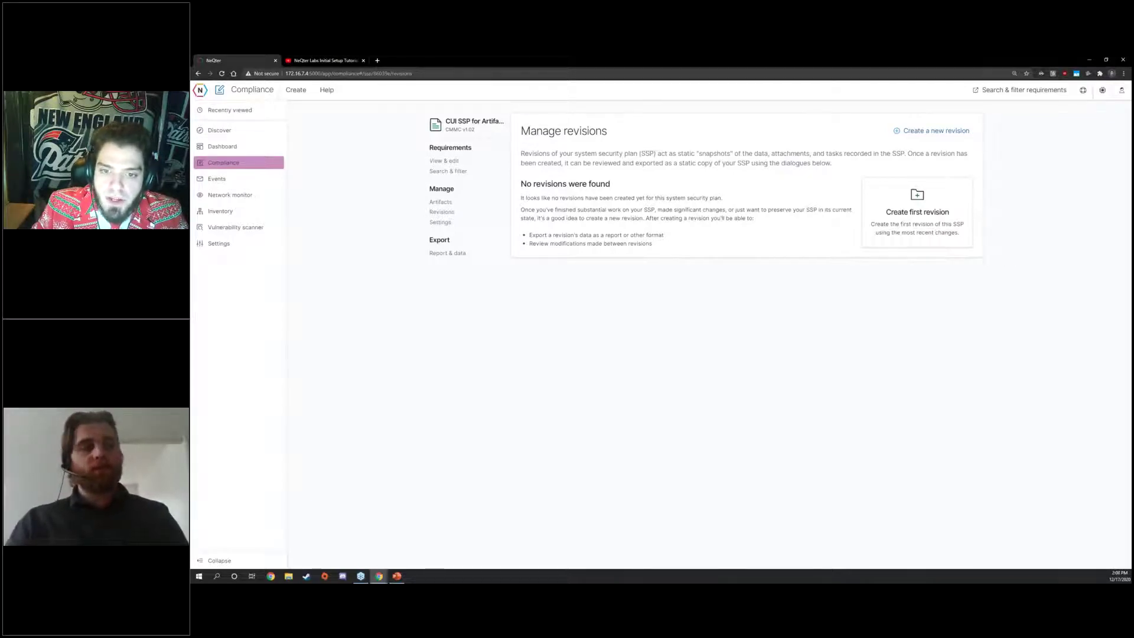
pyautogui.click(890, 214)
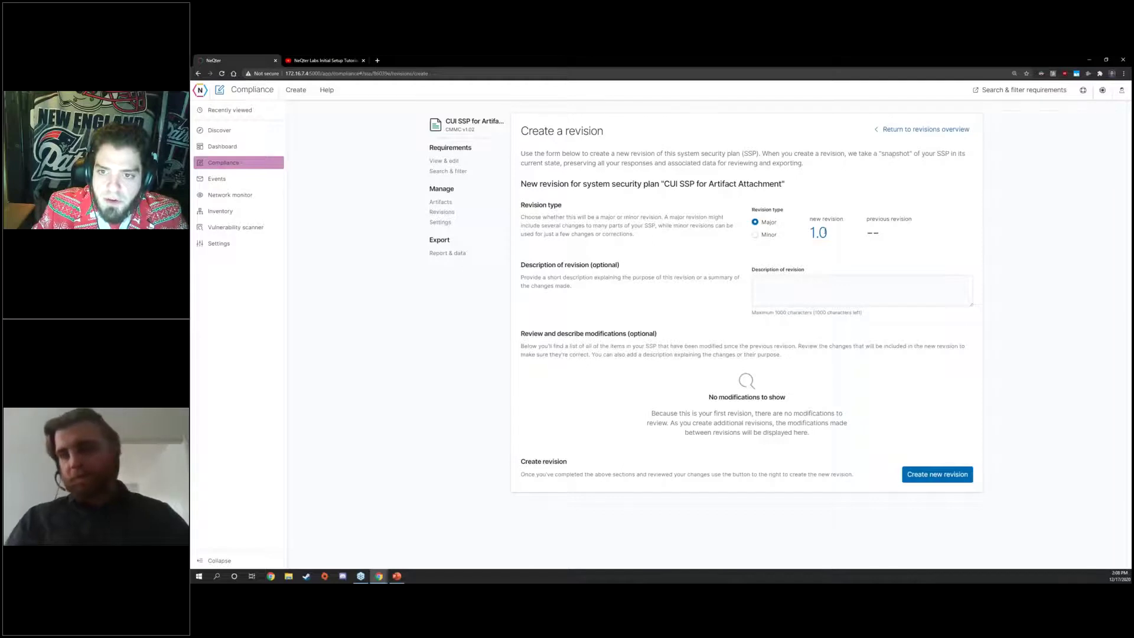
pyautogui.click(760, 235)
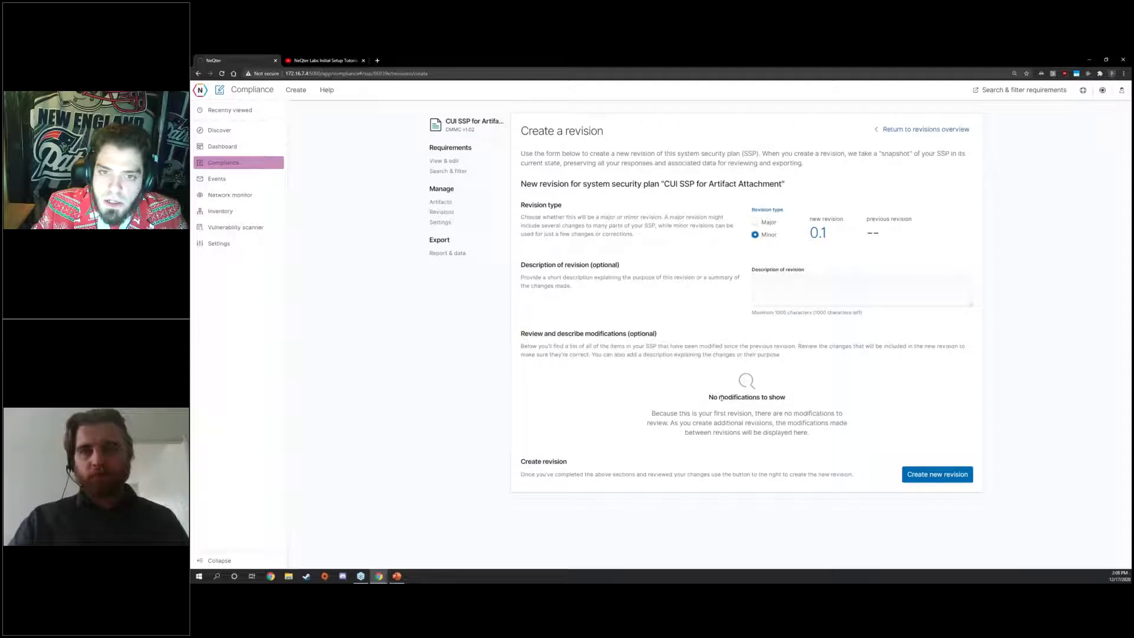
pyautogui.click(777, 285)
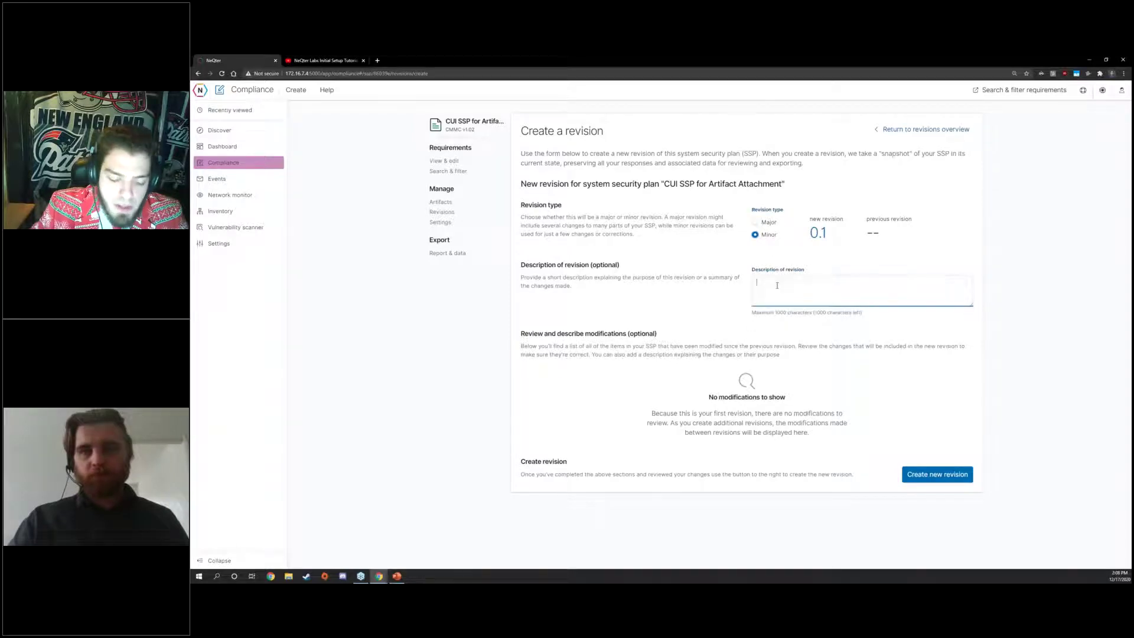
pyautogui.write('My first revision')
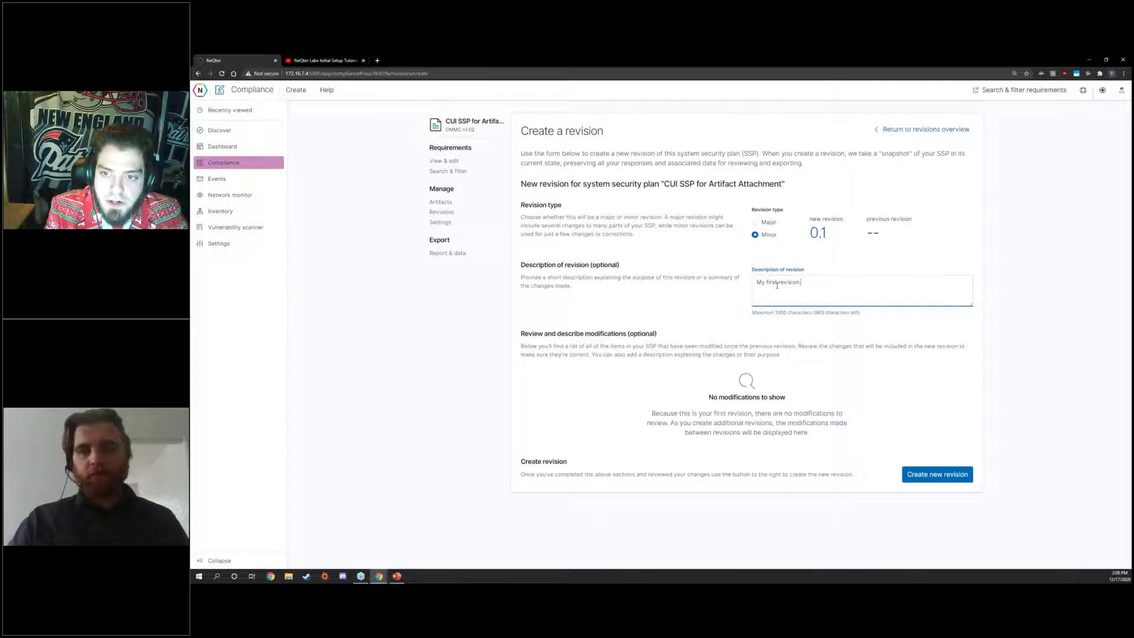
pyautogui.write('.')
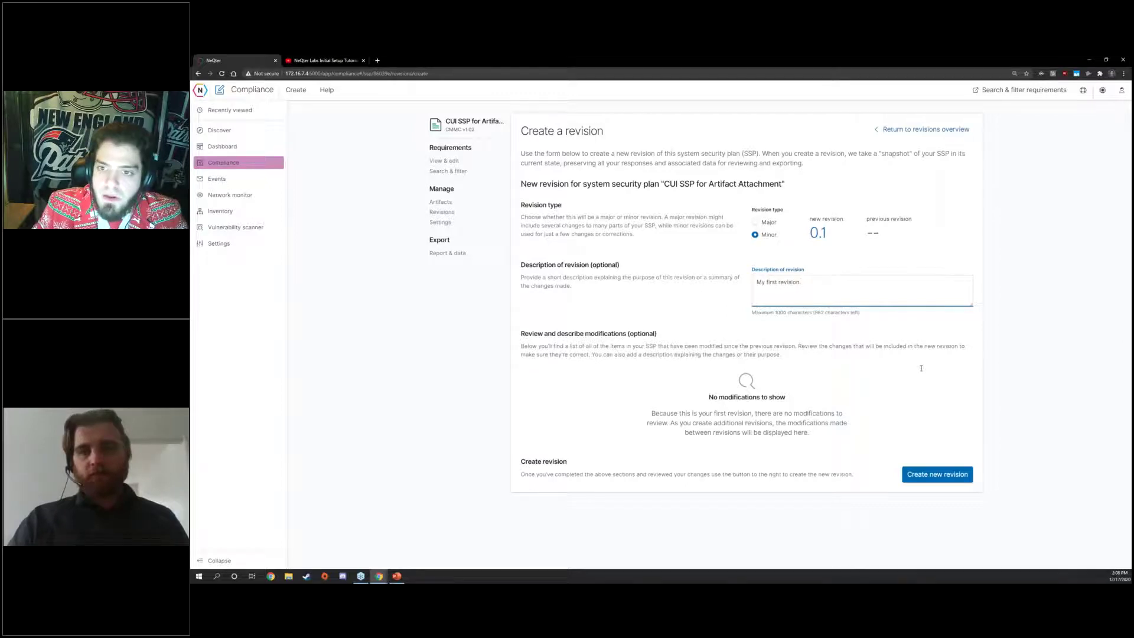
pyautogui.click(951, 475)
pyautogui.click(680, 337)
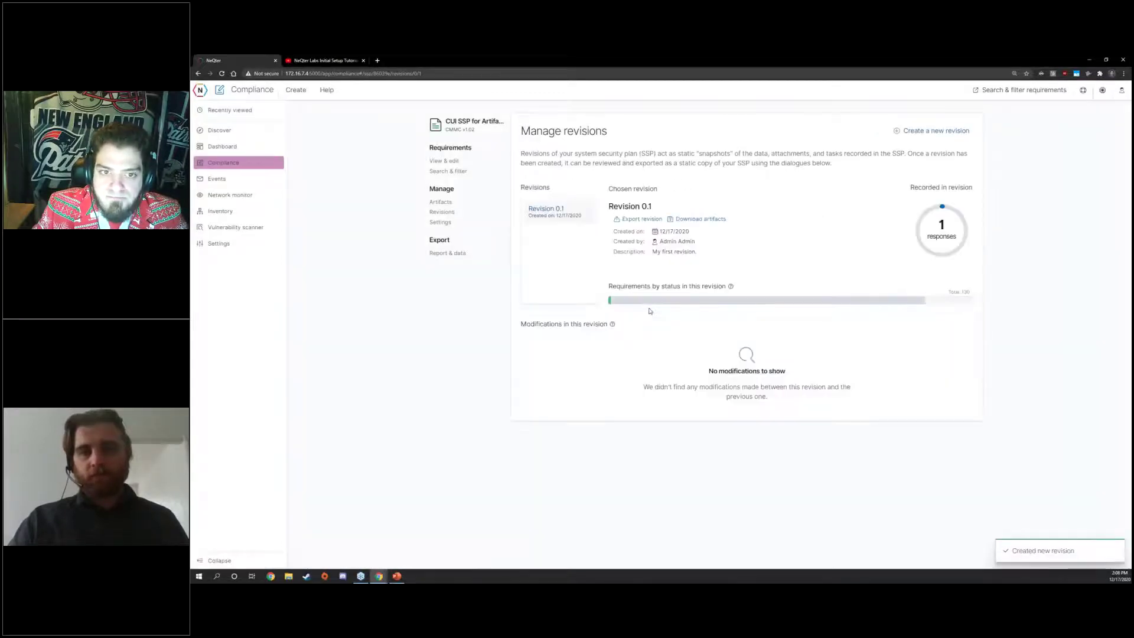
pyautogui.click(691, 222)
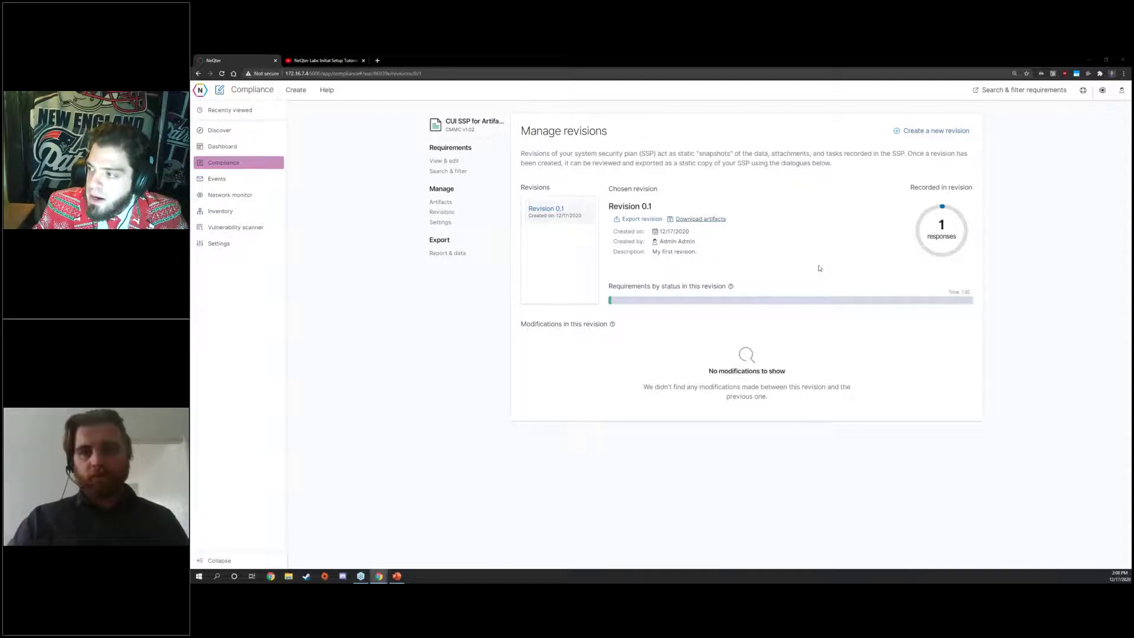
pyautogui.moveTo(727, 236); pyautogui.dragTo(677, 232)
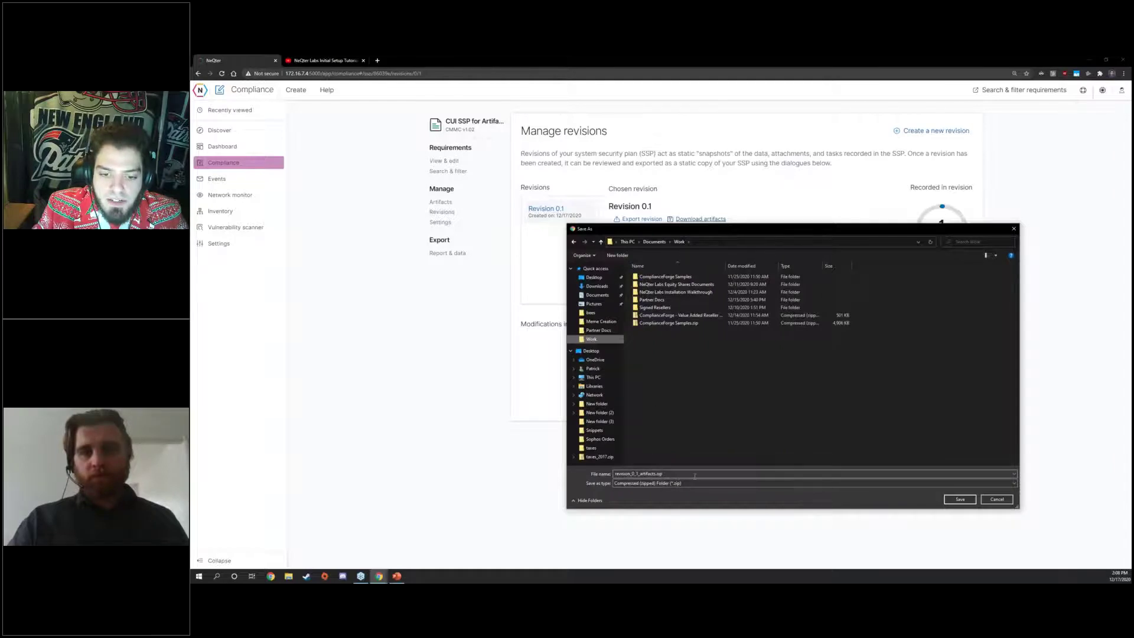
pyautogui.click(997, 499)
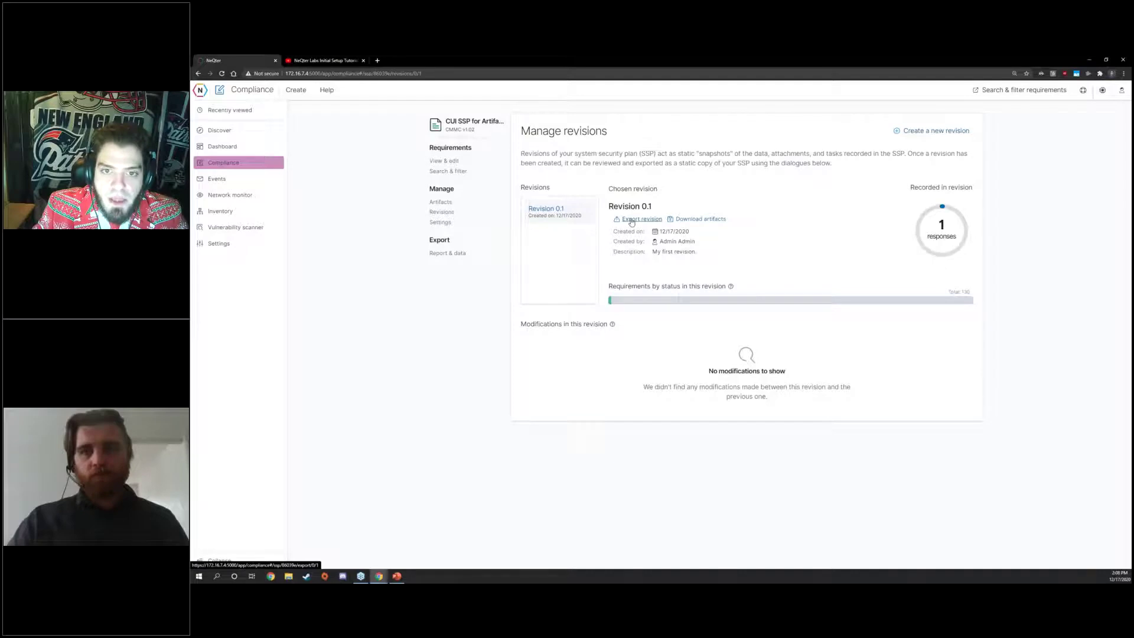
# Generate a PDF export of the security plan's draft and look over the additional PDF options
pyautogui.click(444, 252)
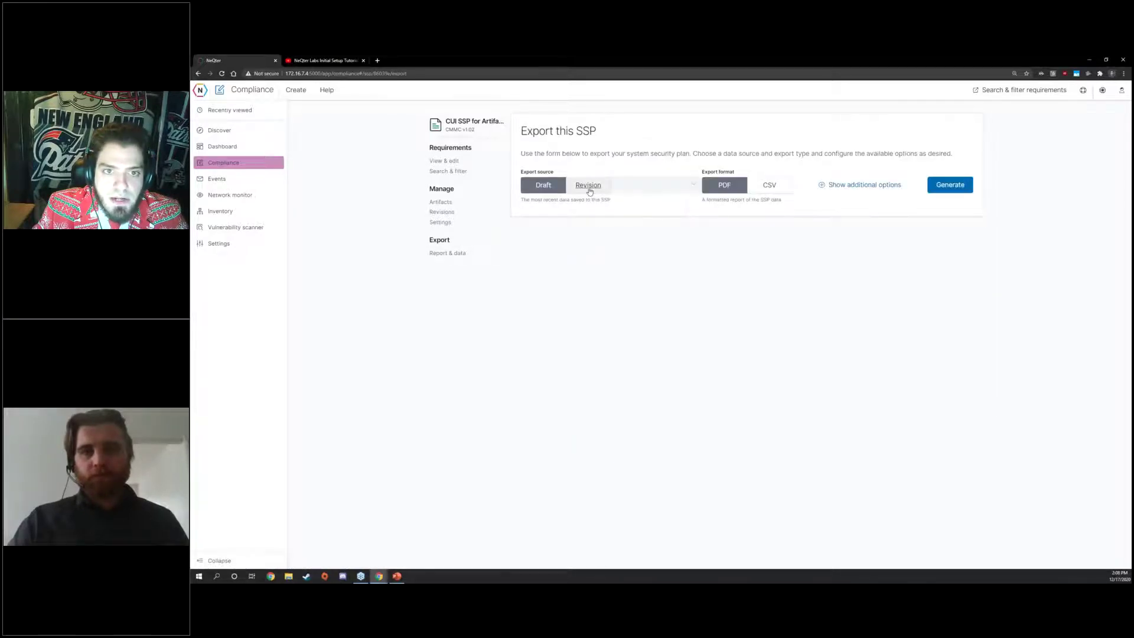
pyautogui.click(928, 188)
pyautogui.click(864, 185)
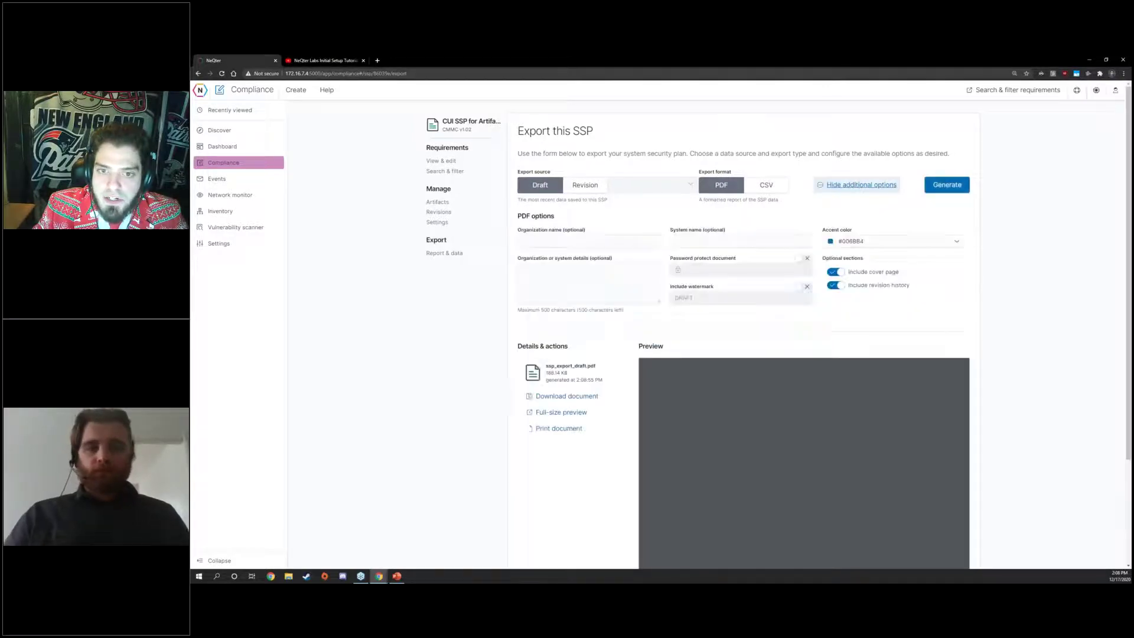
pyautogui.click(861, 185)
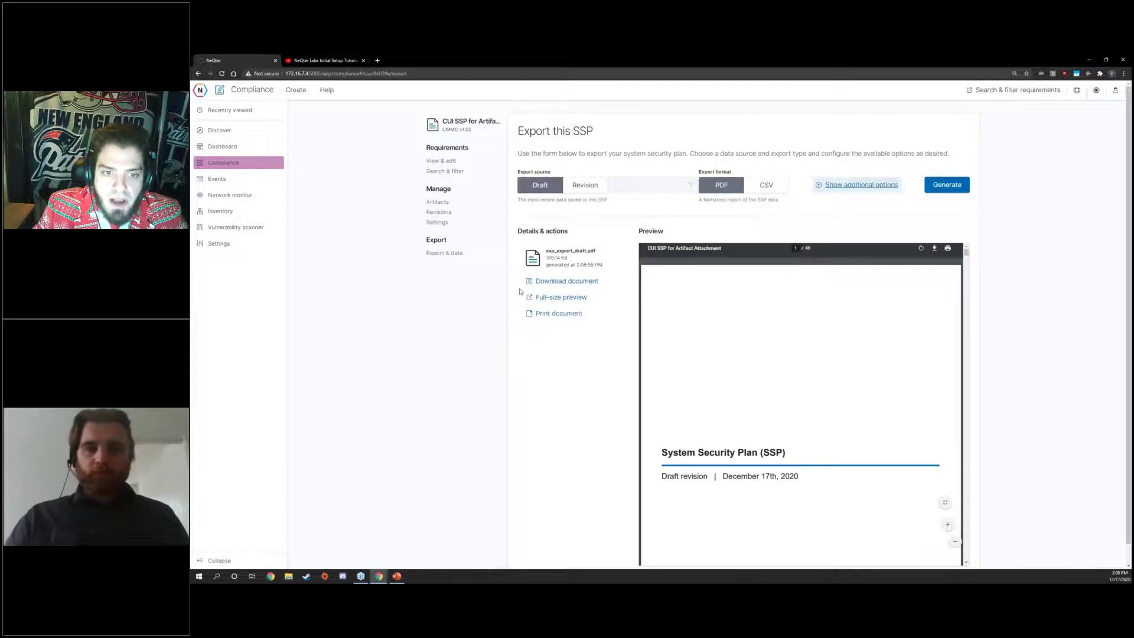
# Include the DRAFT watermark in the PDF options, regenerate the draft export and check its preview
pyautogui.click(869, 186)
pyautogui.click(946, 185)
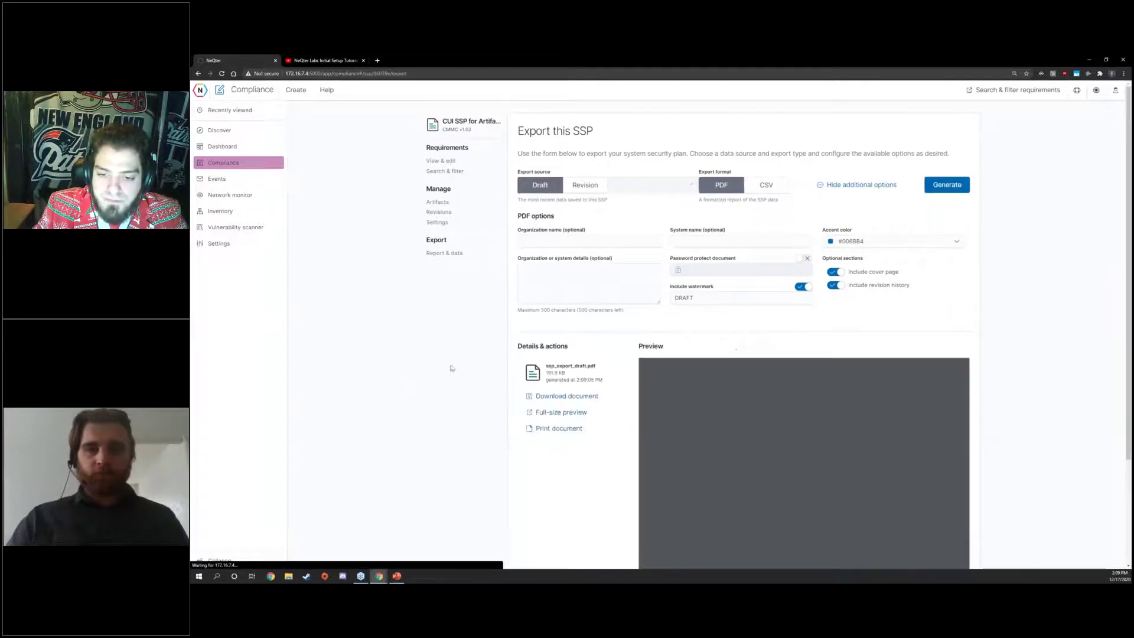
pyautogui.scroll(-3, 711, 425)
pyautogui.scroll(-3, 558, 430)
pyautogui.scroll(3, 699, 386)
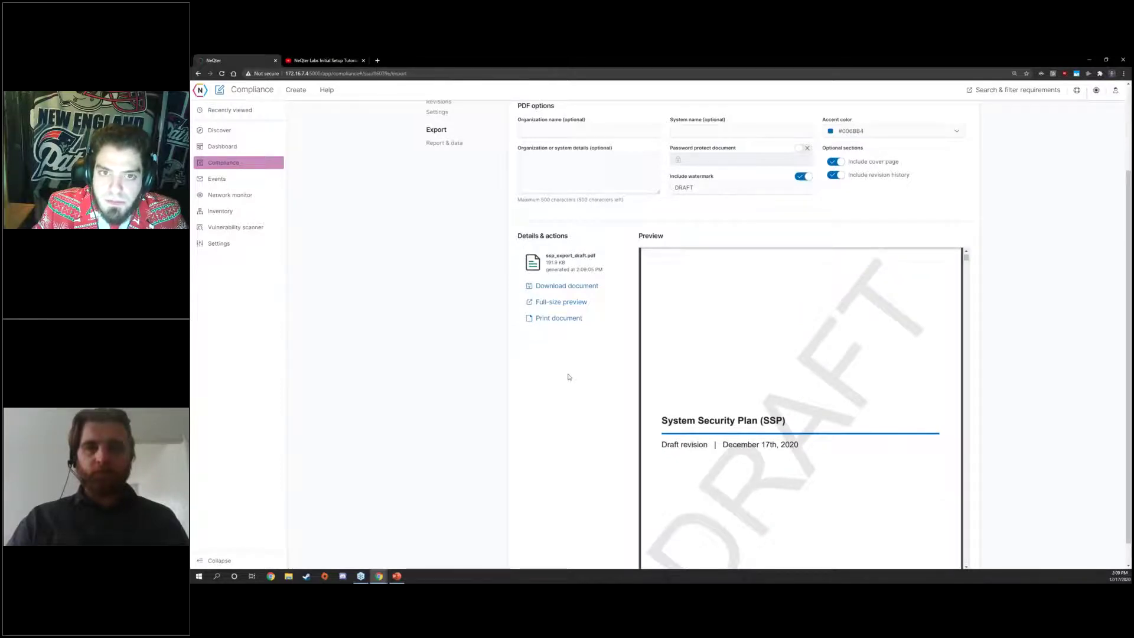
pyautogui.scroll(2, 569, 377)
# Switch the export source to Revision 0.1, generate its PDF and look over the available document actions
pyautogui.click(584, 185)
pyautogui.click(658, 188)
pyautogui.click(657, 196)
pyautogui.click(944, 184)
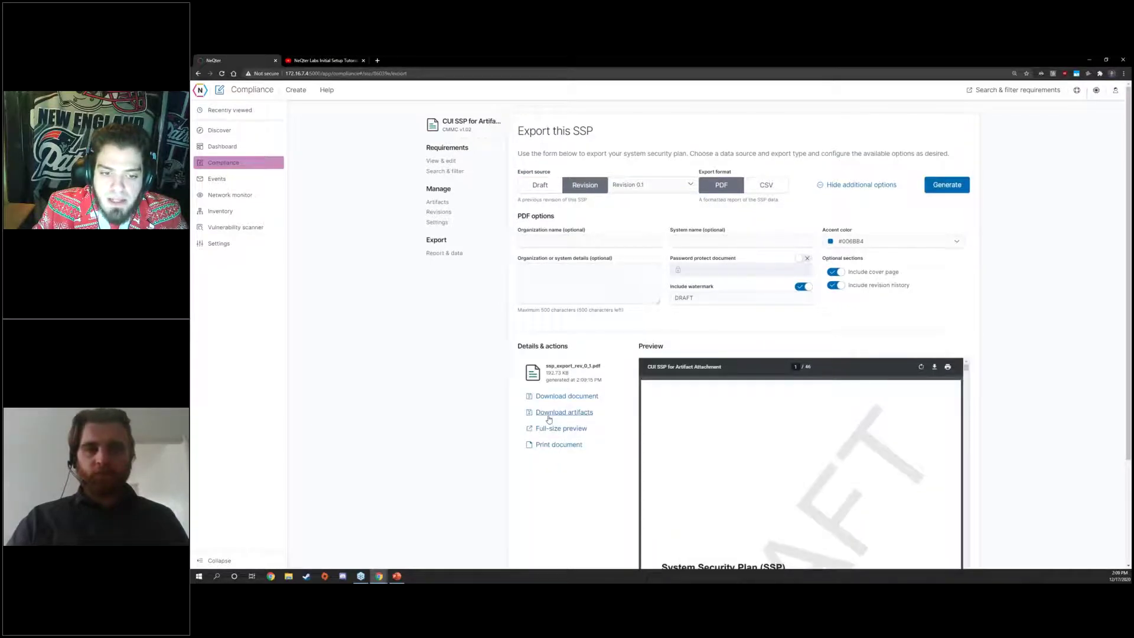
pyautogui.scroll(-1, 550, 413)
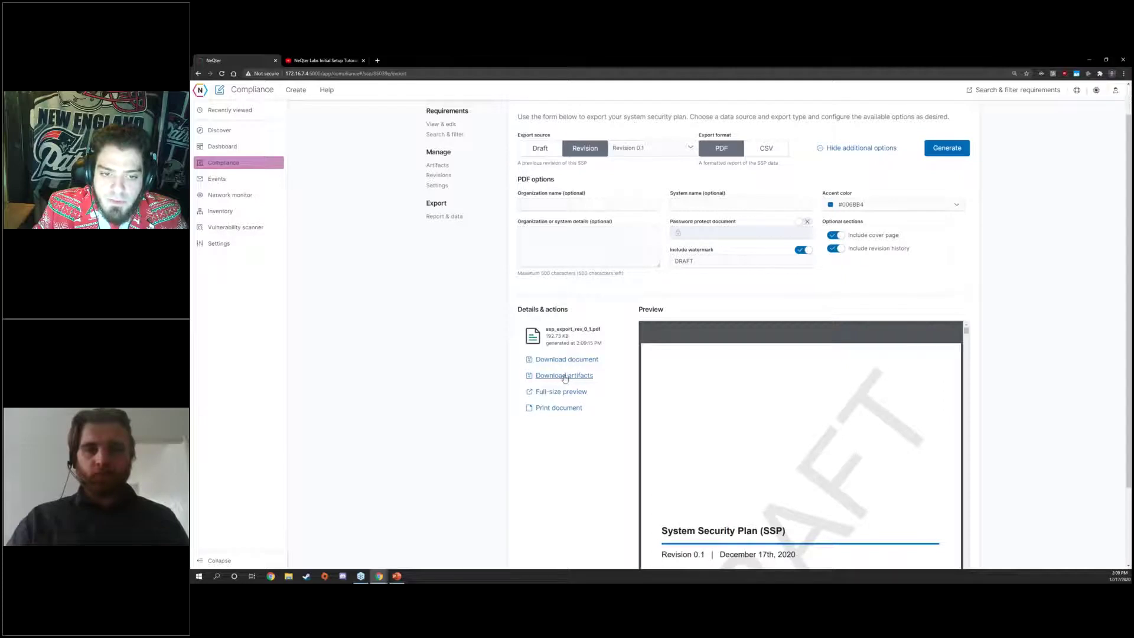
pyautogui.scroll(1, 475, 354)
# Upload the "NIST 800-171 Compliance Program (policies & standards)" sample PDF and attach it to control AC.1.002
pyautogui.click(440, 162)
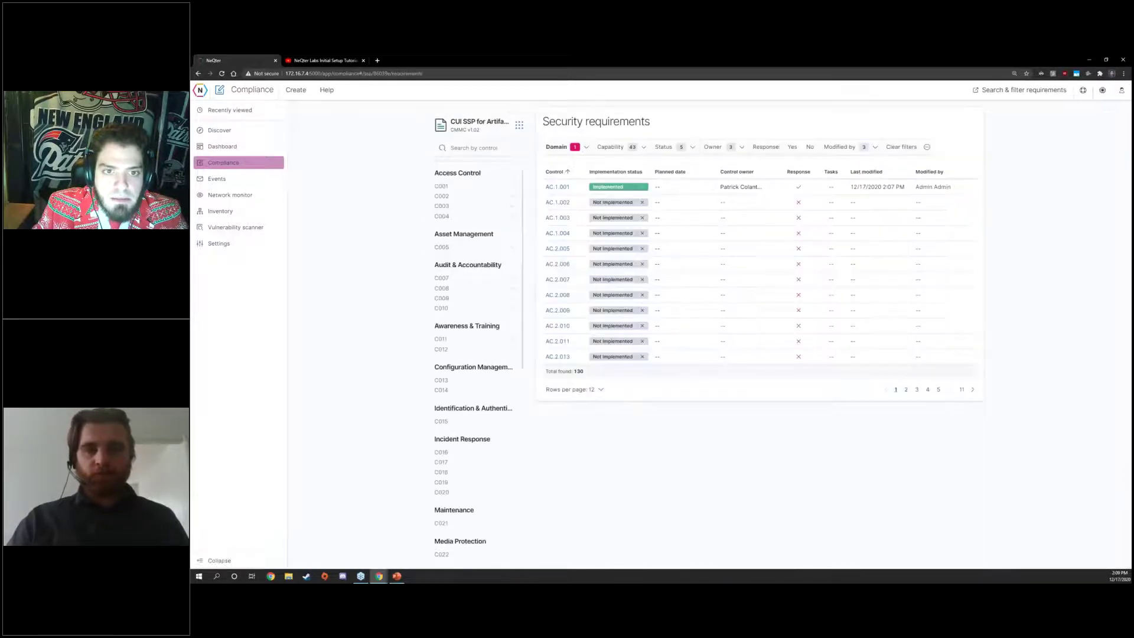
pyautogui.click(557, 203)
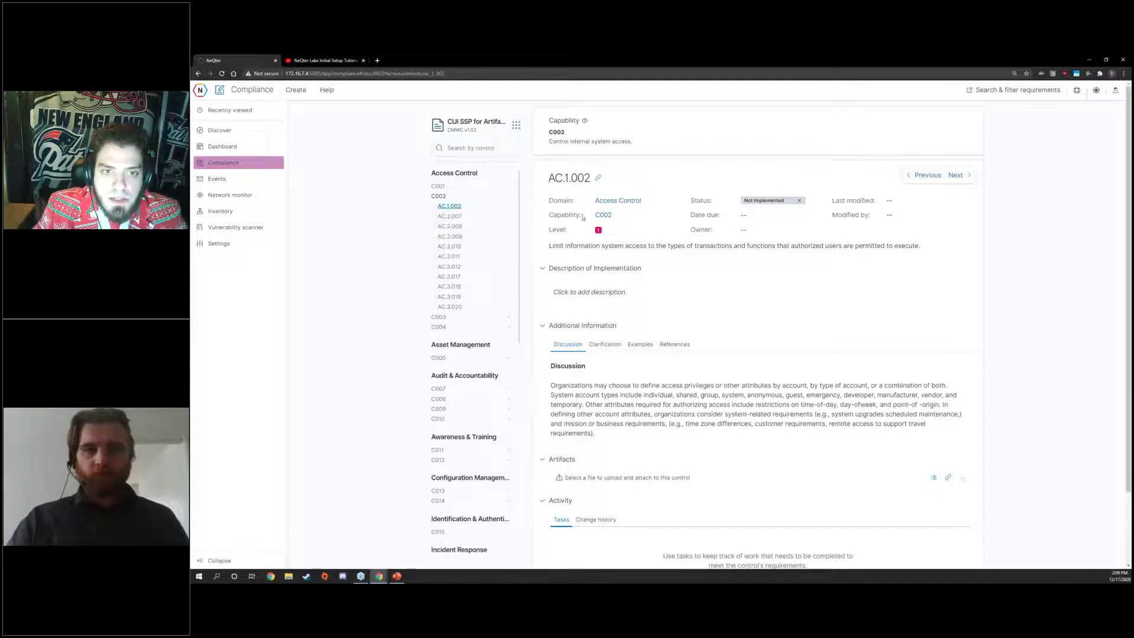
pyautogui.scroll(-1, 676, 372)
pyautogui.scroll(-1, 676, 372)
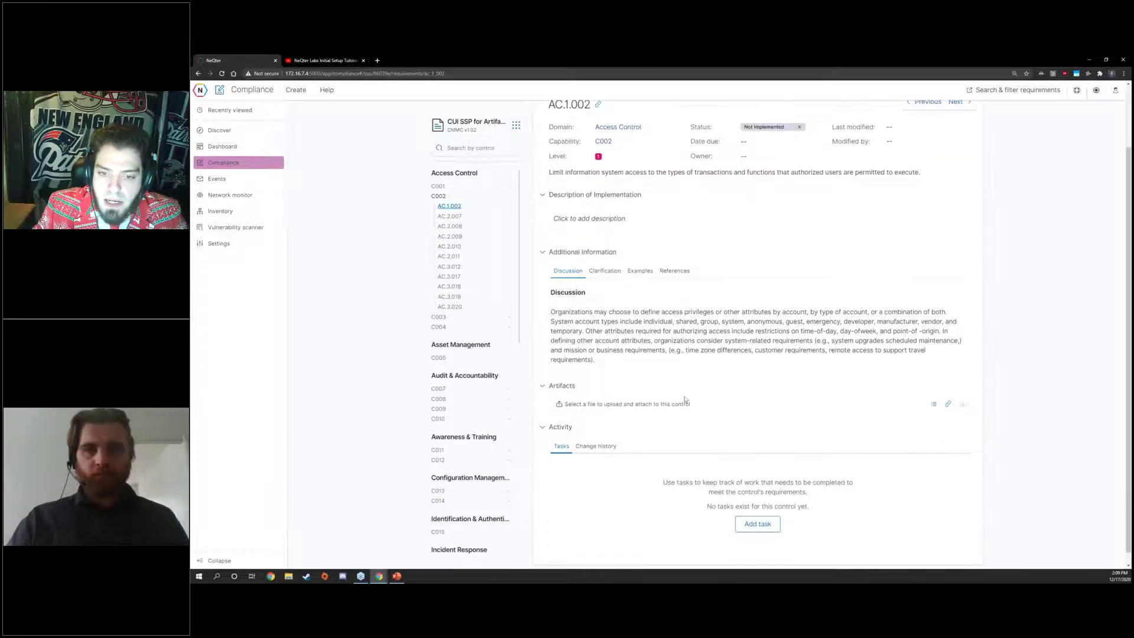
pyautogui.click(653, 405)
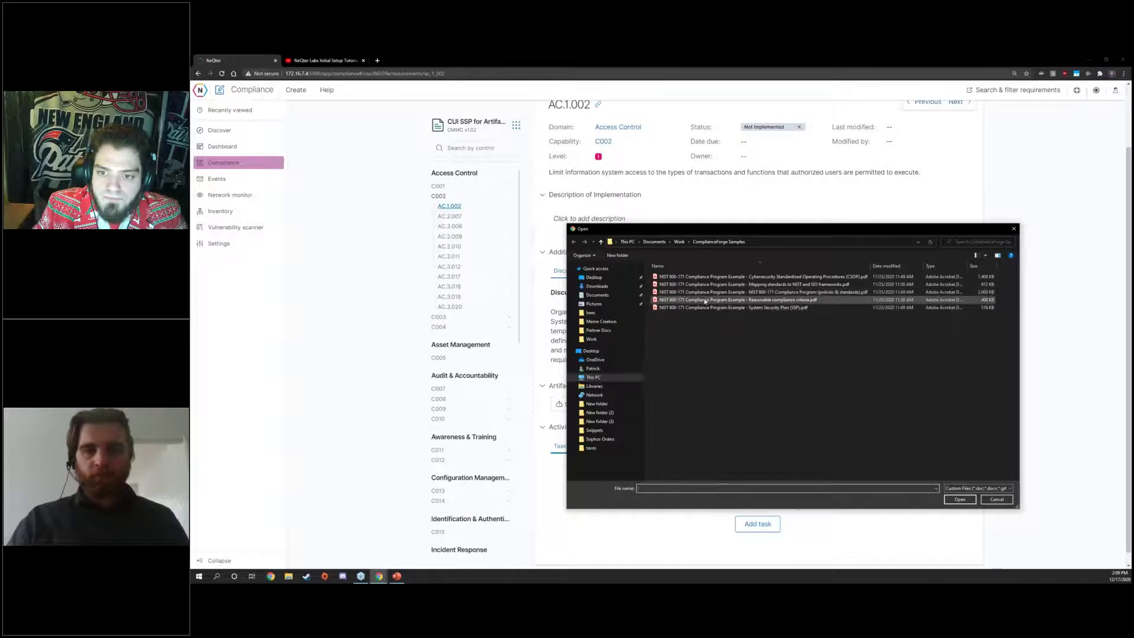
pyautogui.click(705, 301)
pyautogui.click(701, 292)
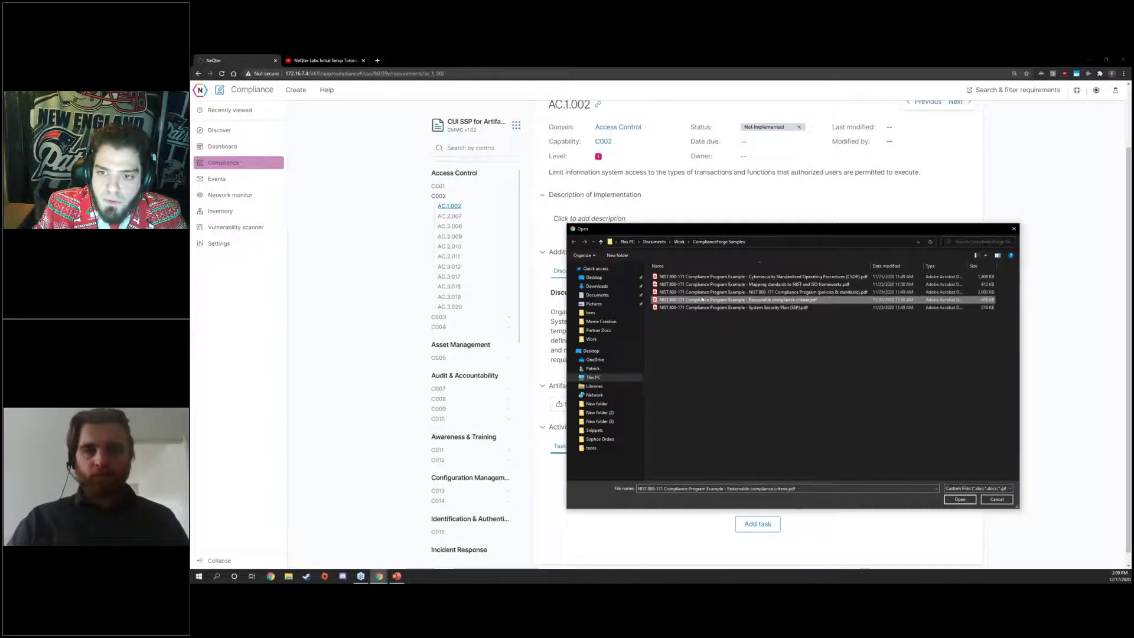
pyautogui.click(960, 499)
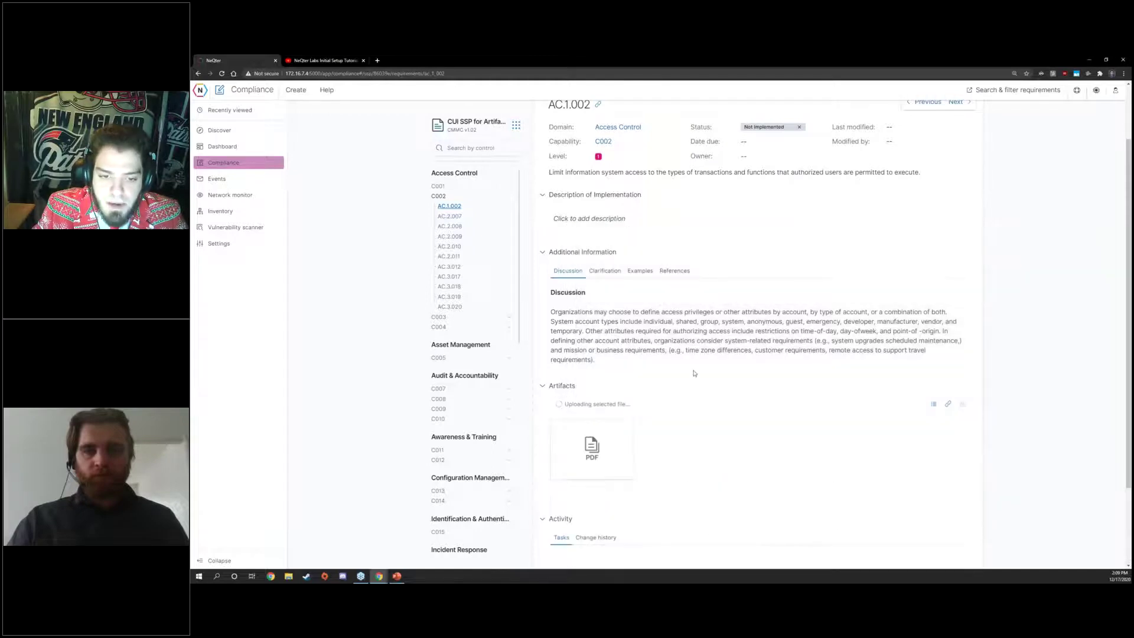
pyautogui.scroll(2, 690, 410)
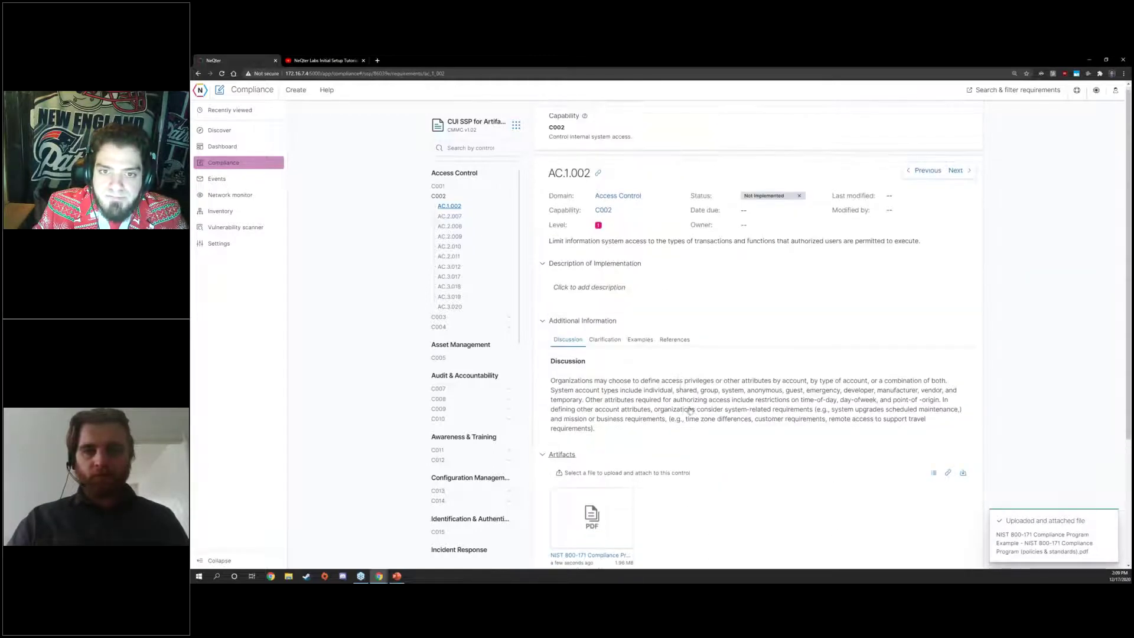
# Start another revision of the security plan and review its major version number and the artifact modification listed for AC.1.002
pyautogui.click(440, 128)
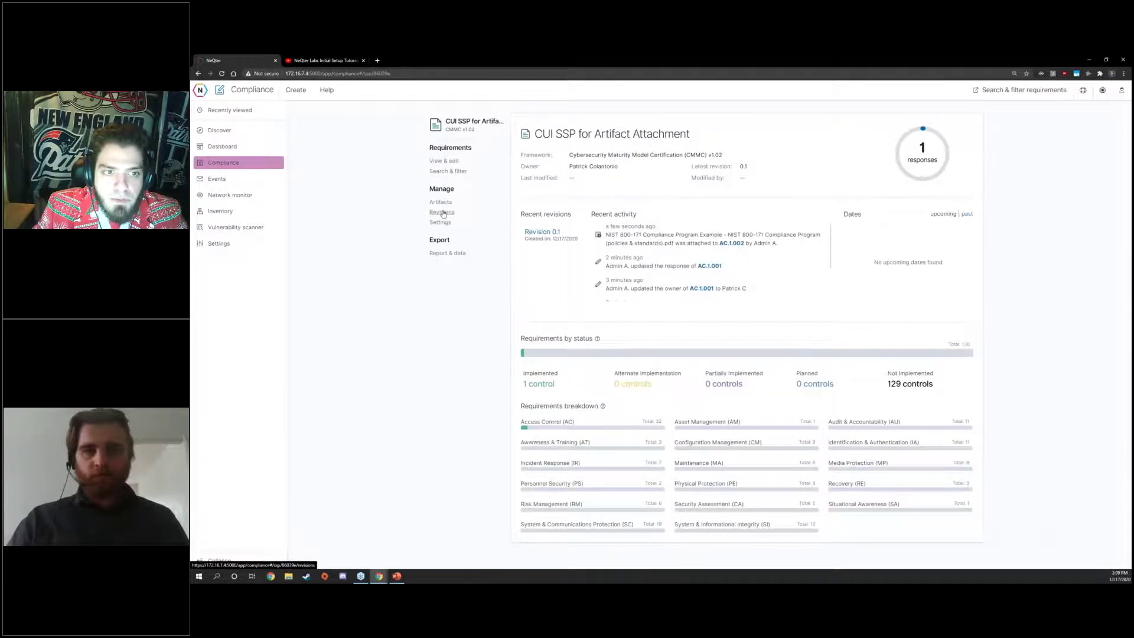
pyautogui.click(442, 211)
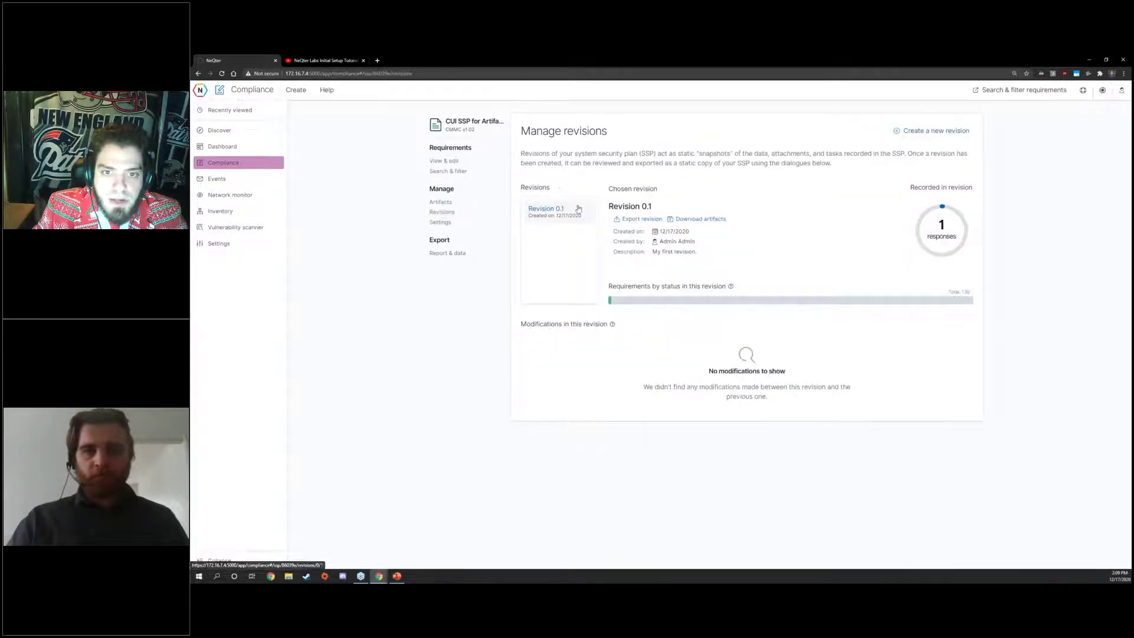
pyautogui.click(912, 130)
pyautogui.click(751, 222)
pyautogui.doubleClick(815, 233)
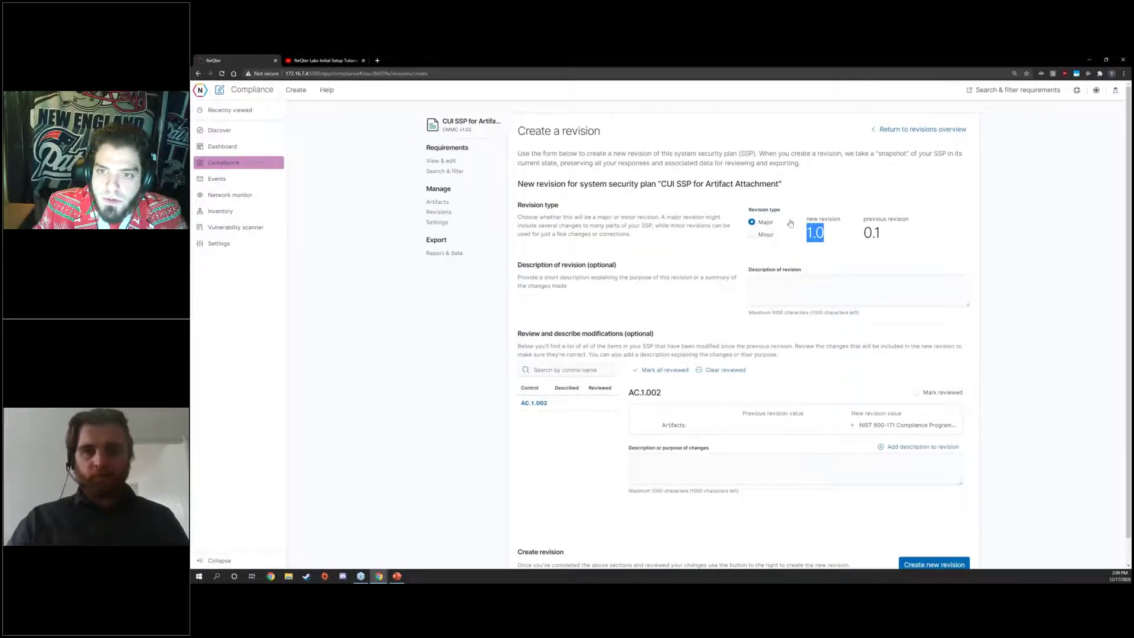
pyautogui.click(638, 321)
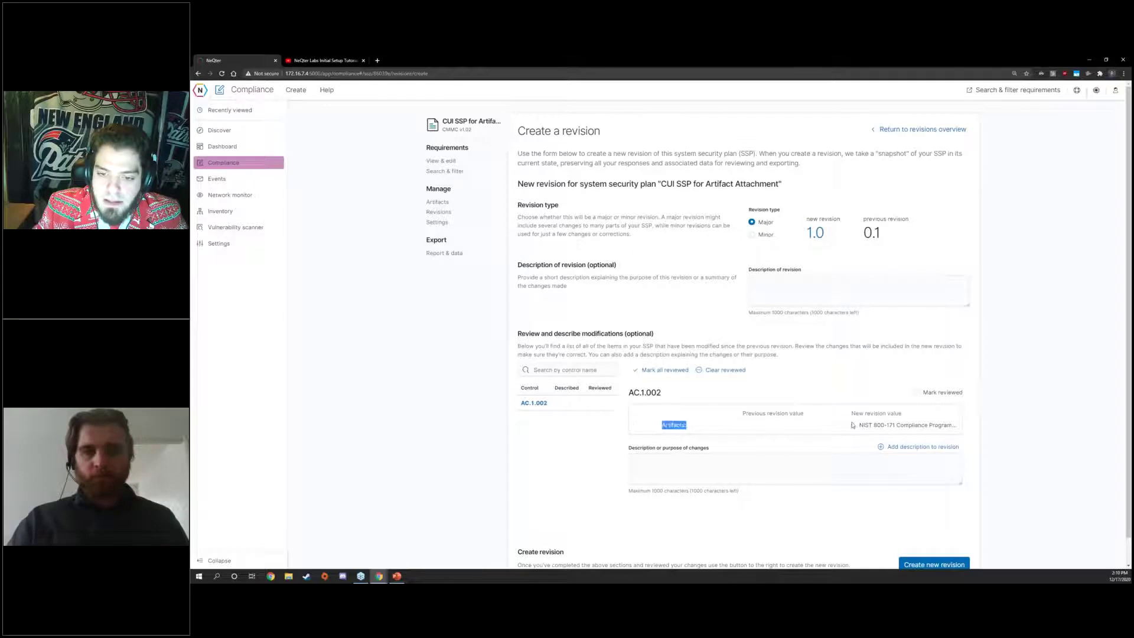
# Create a minor revision of the security plan with the description "My second revision."
pyautogui.click(751, 235)
pyautogui.click(767, 286)
pyautogui.write('My se')
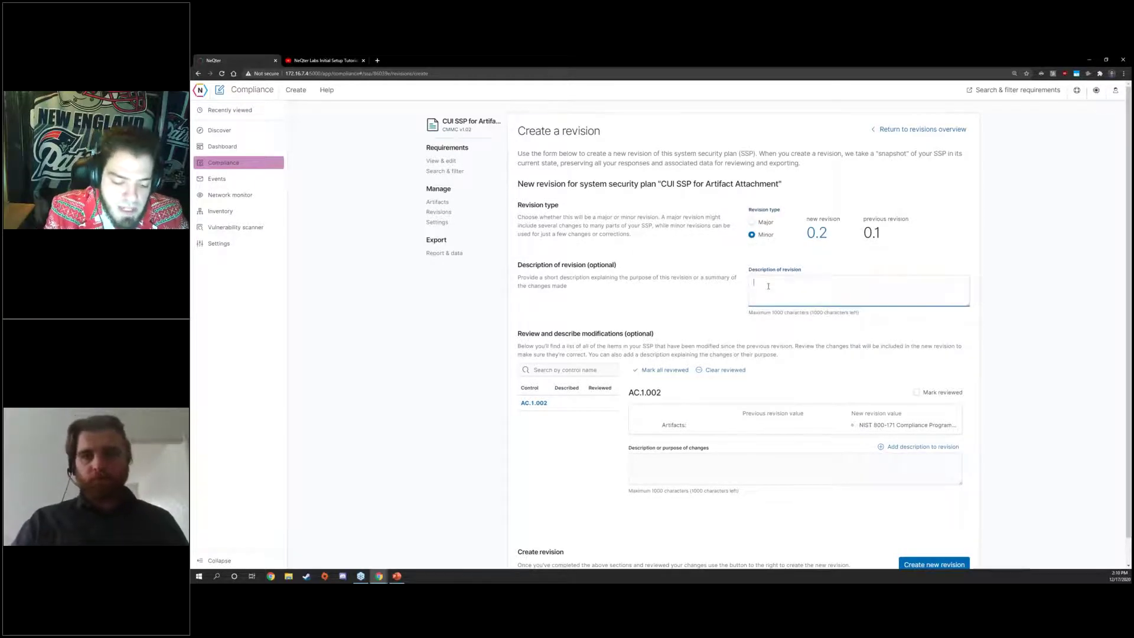
pyautogui.write('cond')
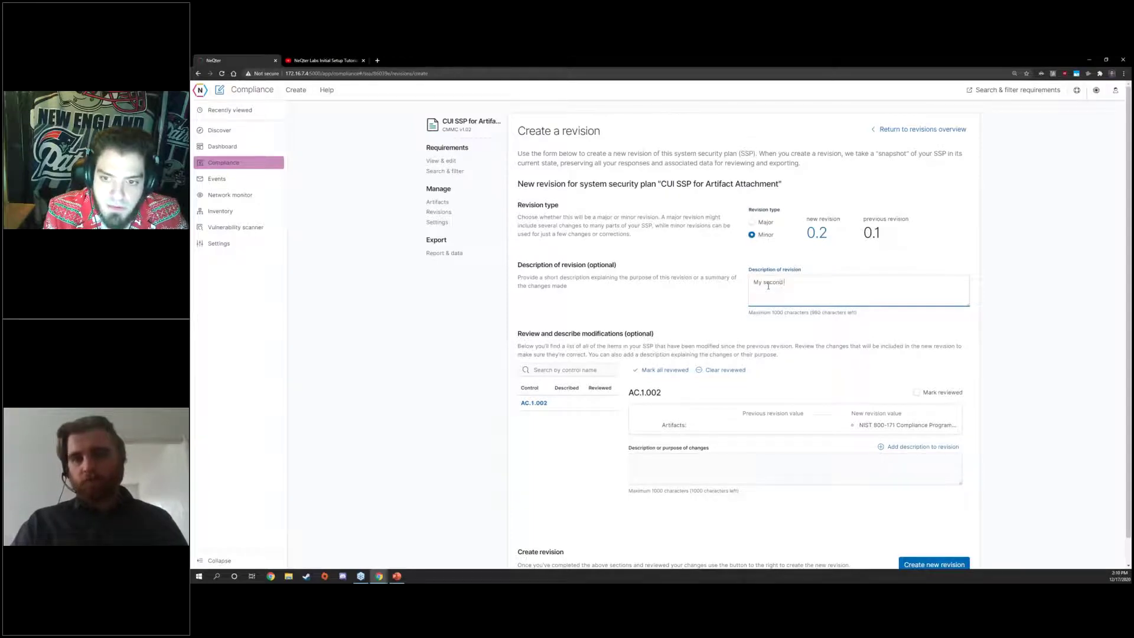
pyautogui.write(' revision.')
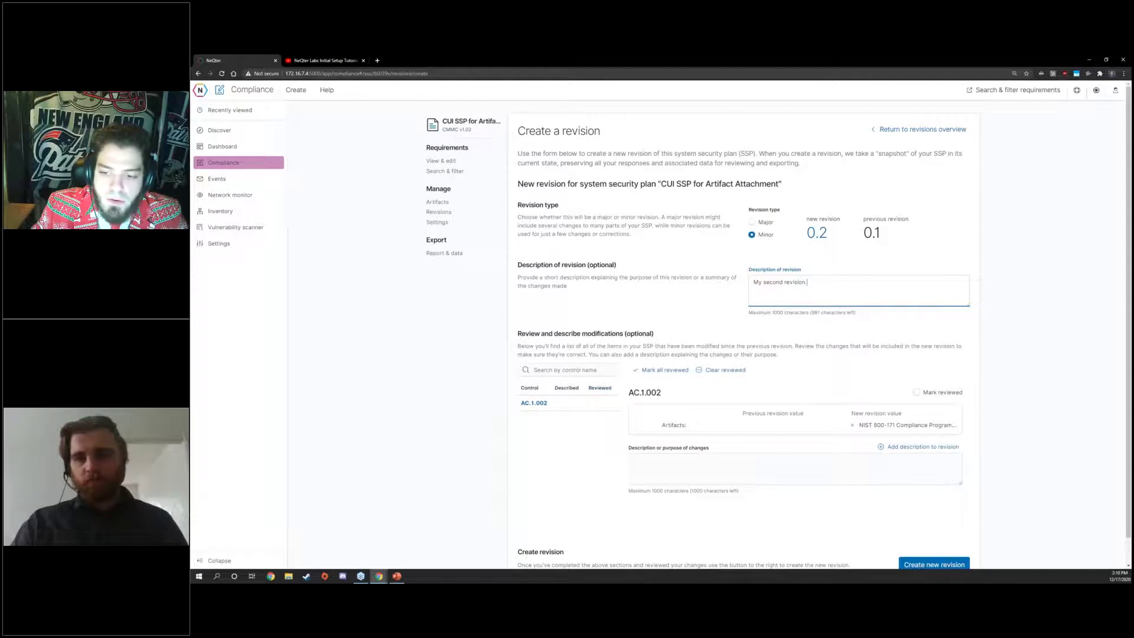
pyautogui.scroll(-1, 986, 479)
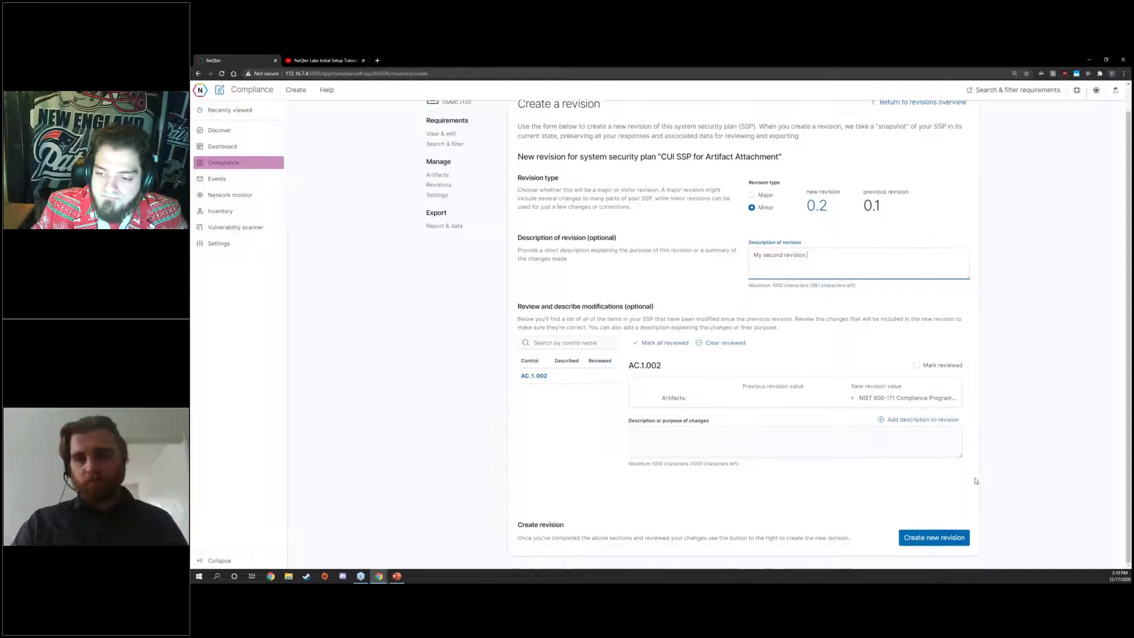
pyautogui.click(925, 538)
pyautogui.click(685, 337)
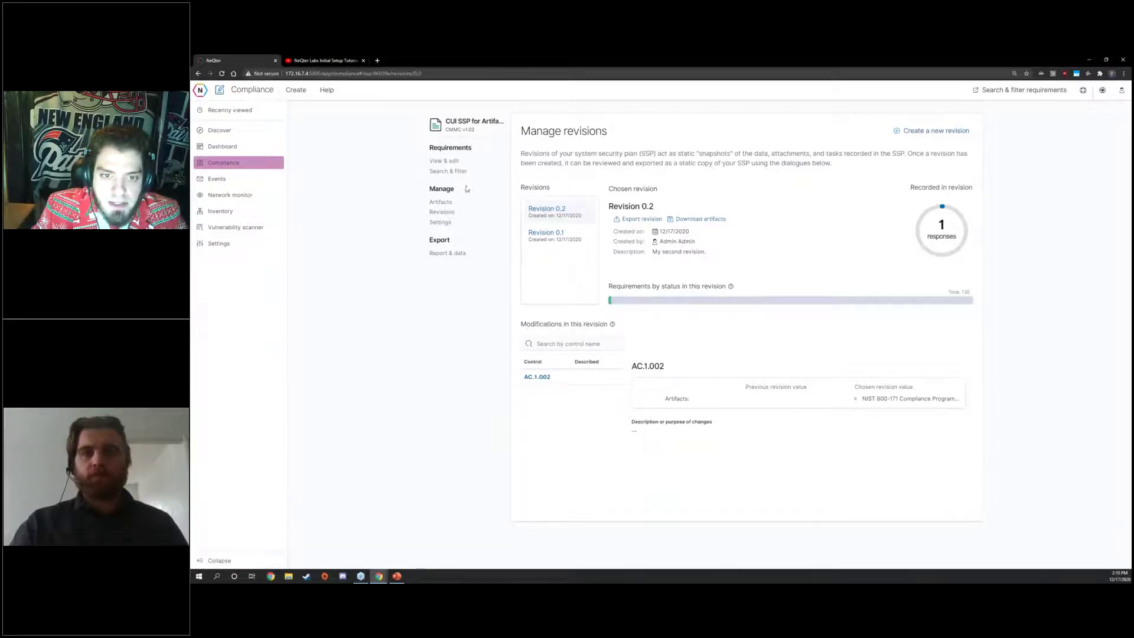
# Open the policies & standards PDF artifact for editing, look through the controls it can be attached to and close it unchanged
pyautogui.click(440, 202)
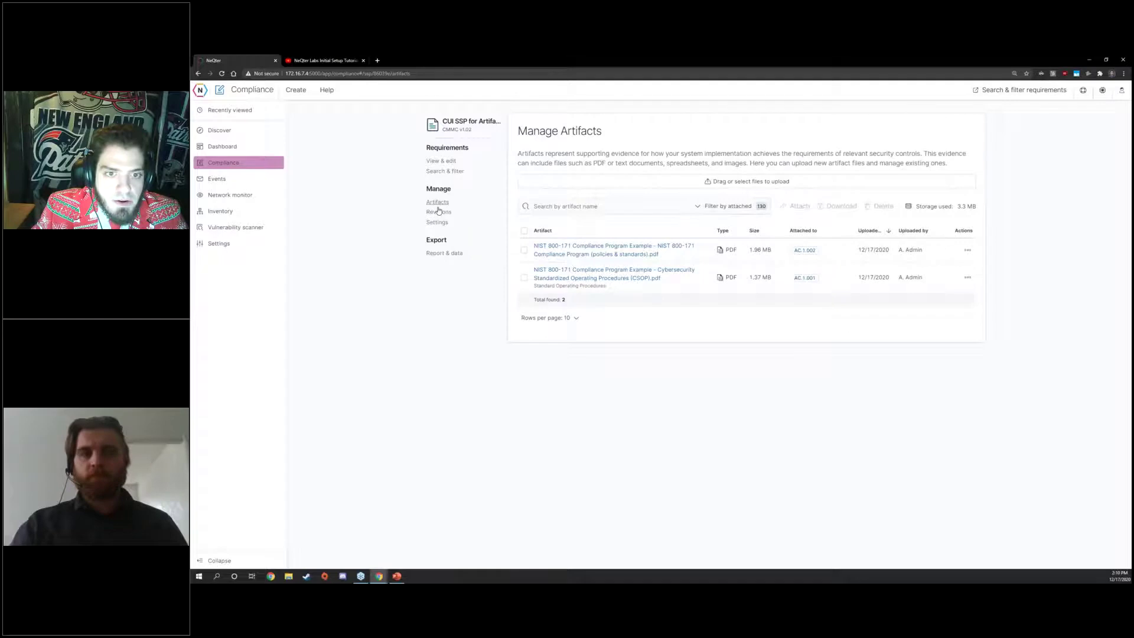
pyautogui.click(966, 251)
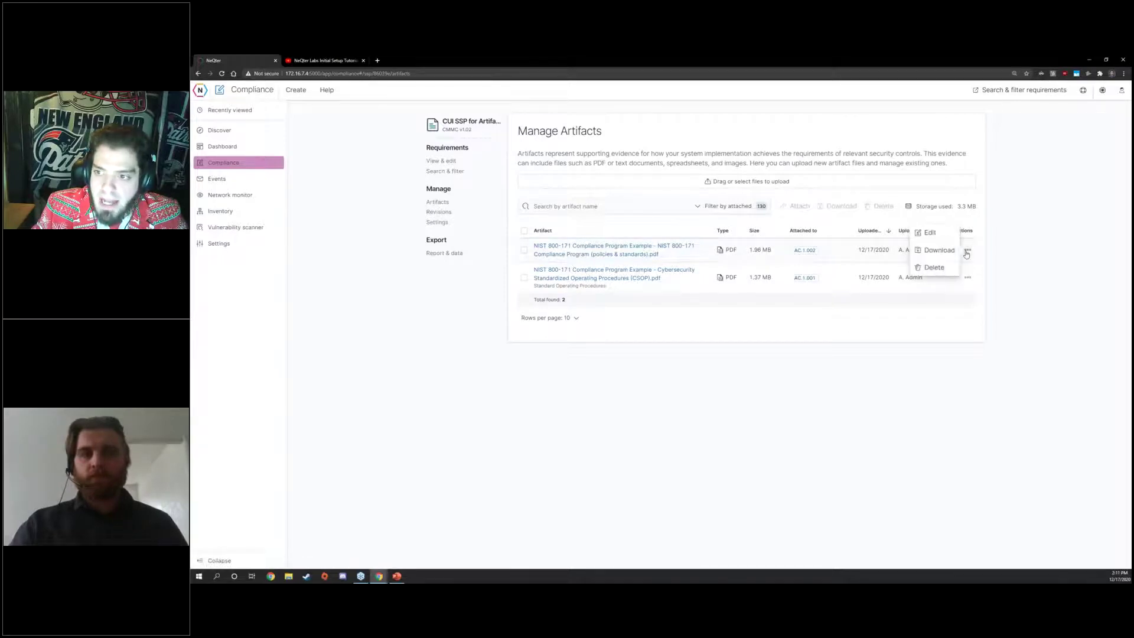
pyautogui.click(928, 234)
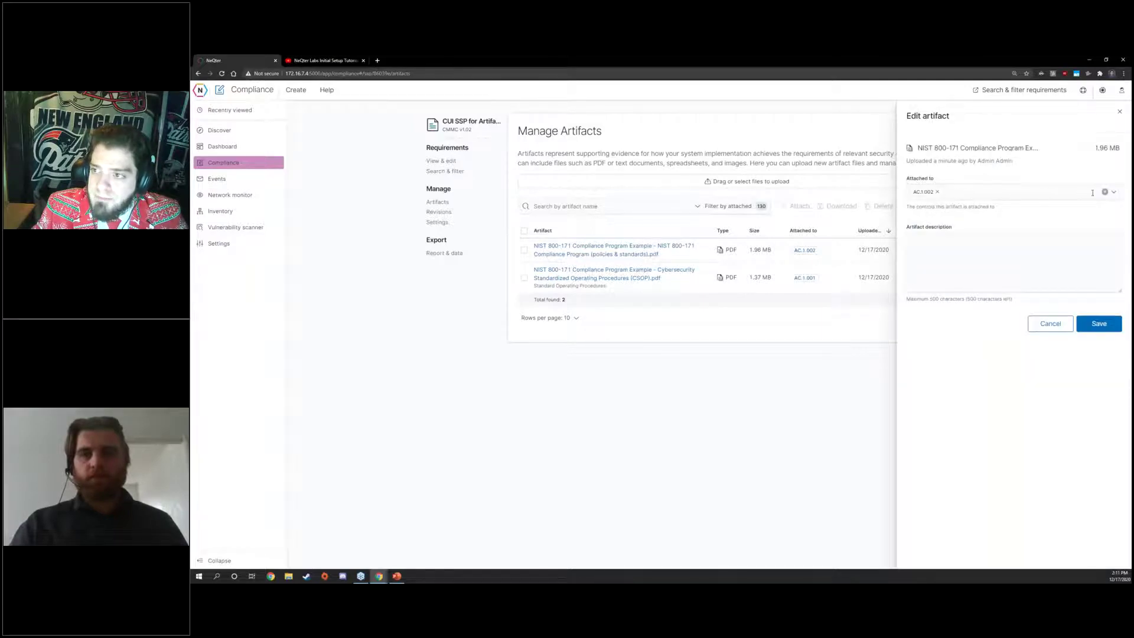
pyautogui.click(1112, 192)
pyautogui.scroll(-1, 938, 229)
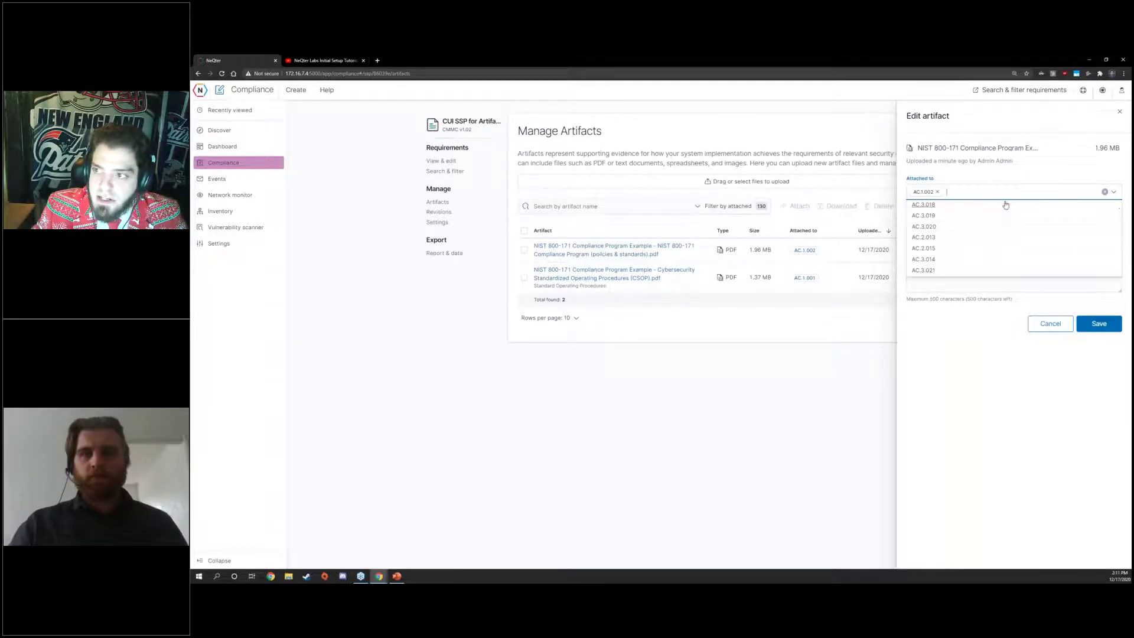
pyautogui.click(1120, 114)
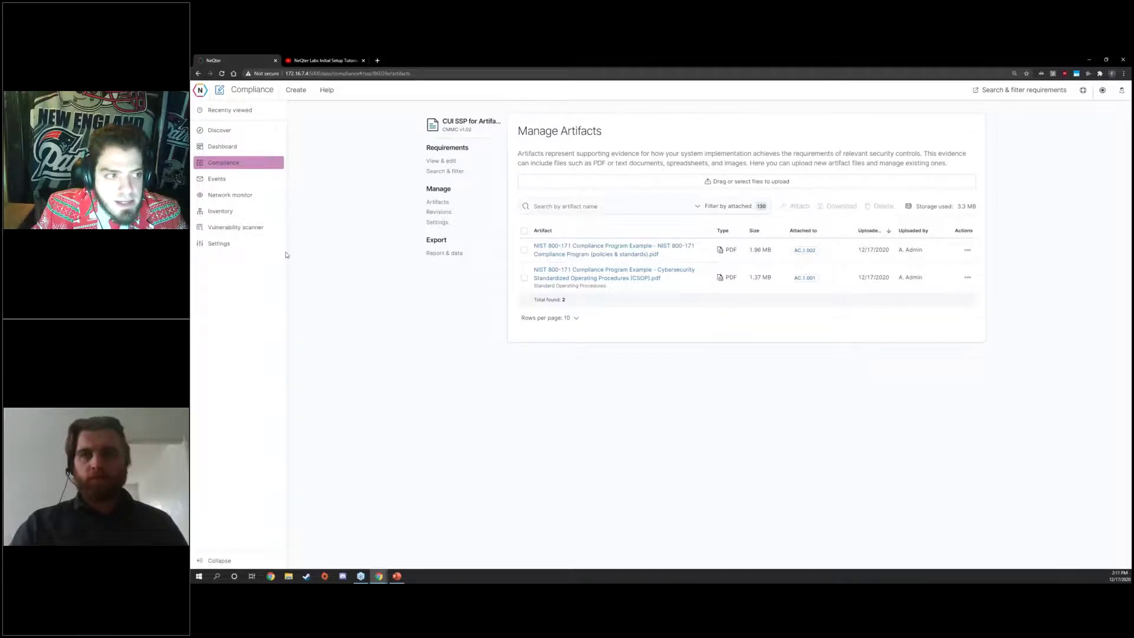
# Go to the system's update settings and read the changelog for the compliance tool and artifact management
pyautogui.click(262, 246)
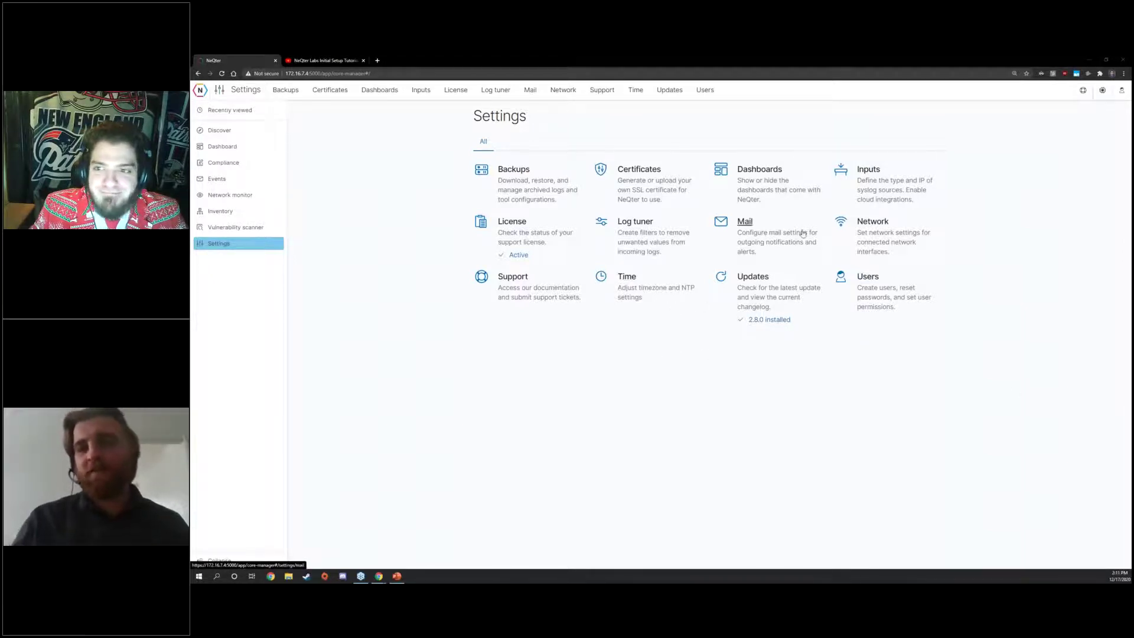
pyautogui.click(762, 282)
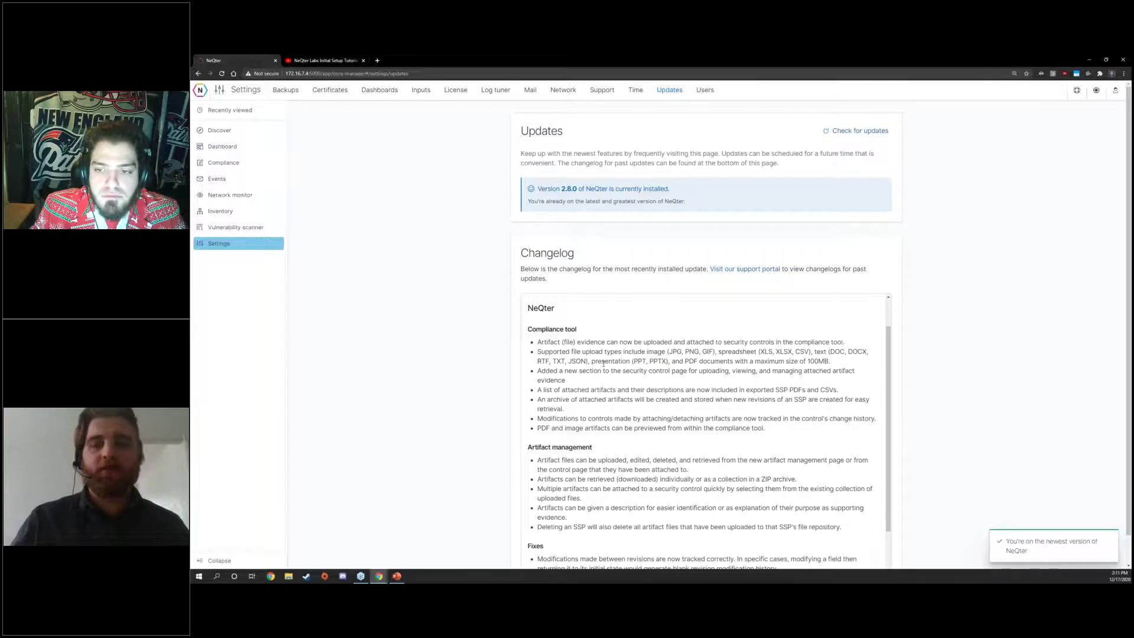
pyautogui.scroll(-1, 480, 382)
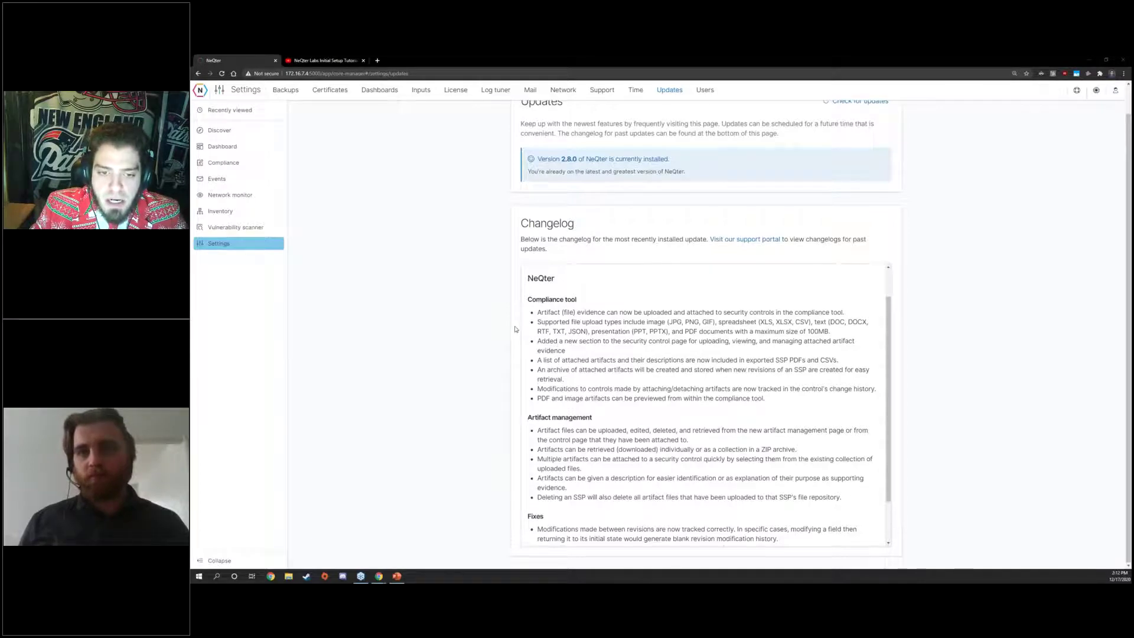
pyautogui.scroll(1, 503, 331)
# Reopen the system security plan "CUI SSP for Artifact Attachment" and go to its artifact management page
pyautogui.click(224, 163)
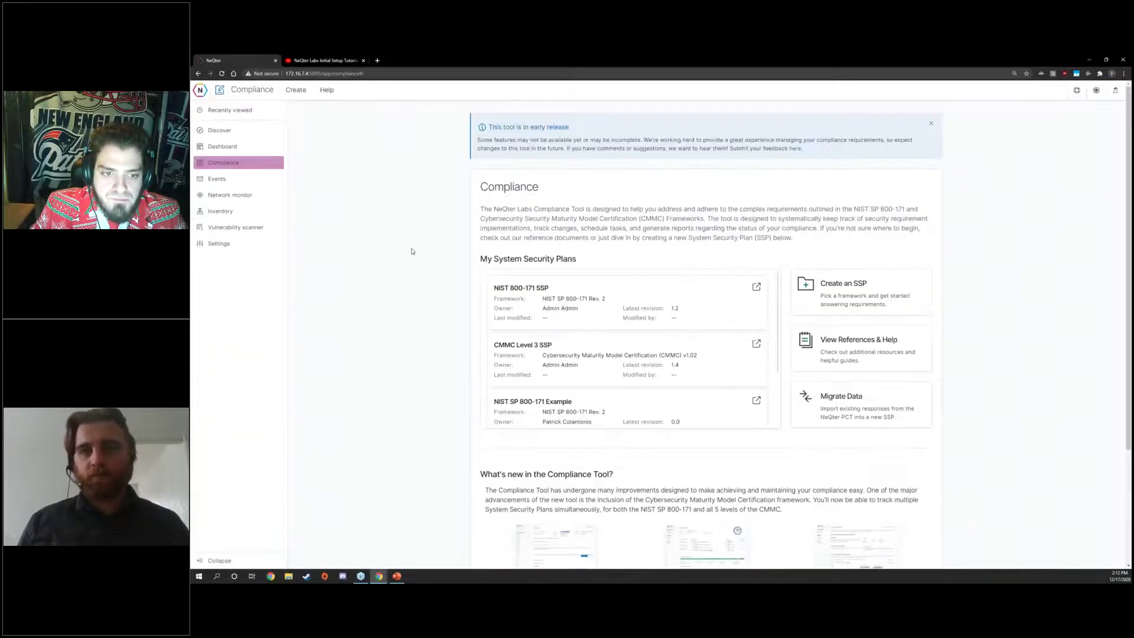
pyautogui.scroll(-2, 649, 414)
pyautogui.scroll(-2, 542, 226)
pyautogui.scroll(-1, 542, 226)
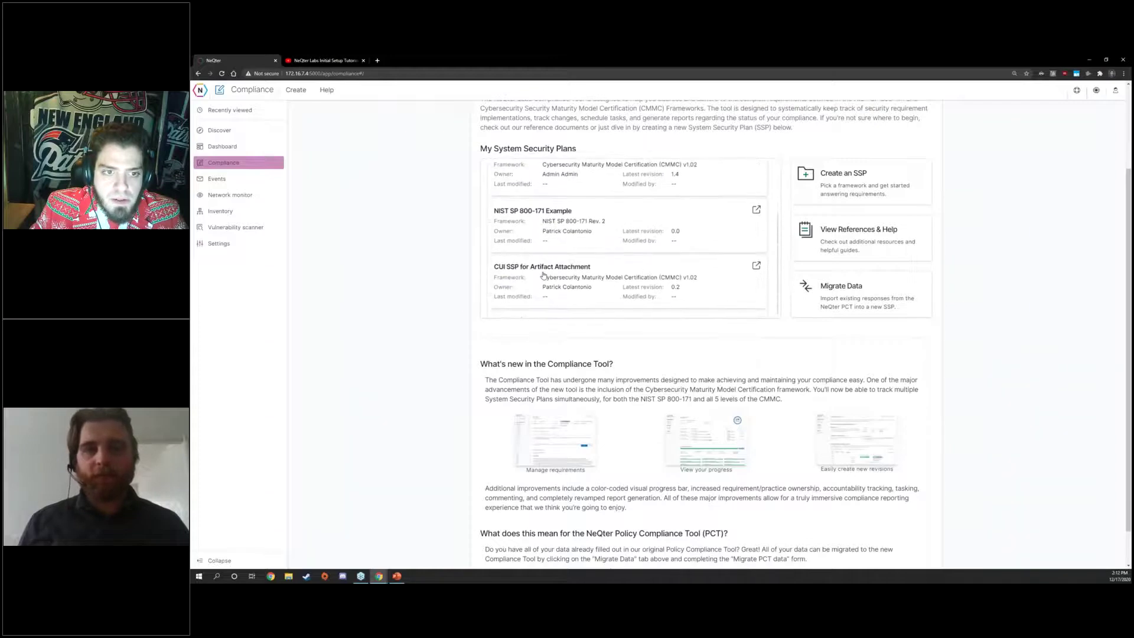
pyautogui.click(527, 272)
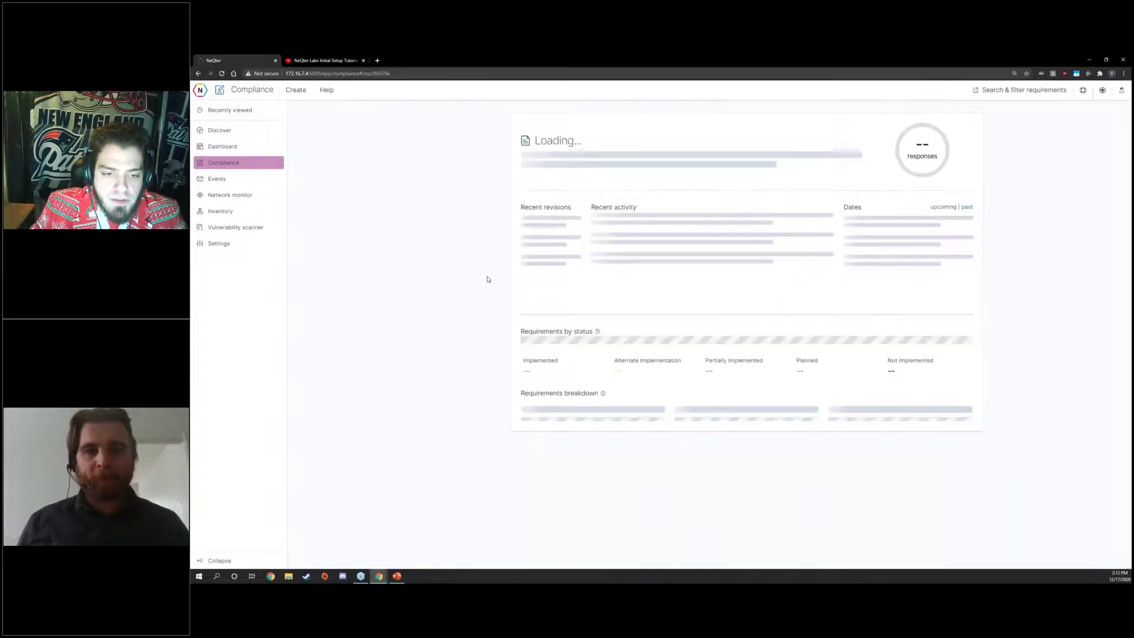
pyautogui.click(438, 202)
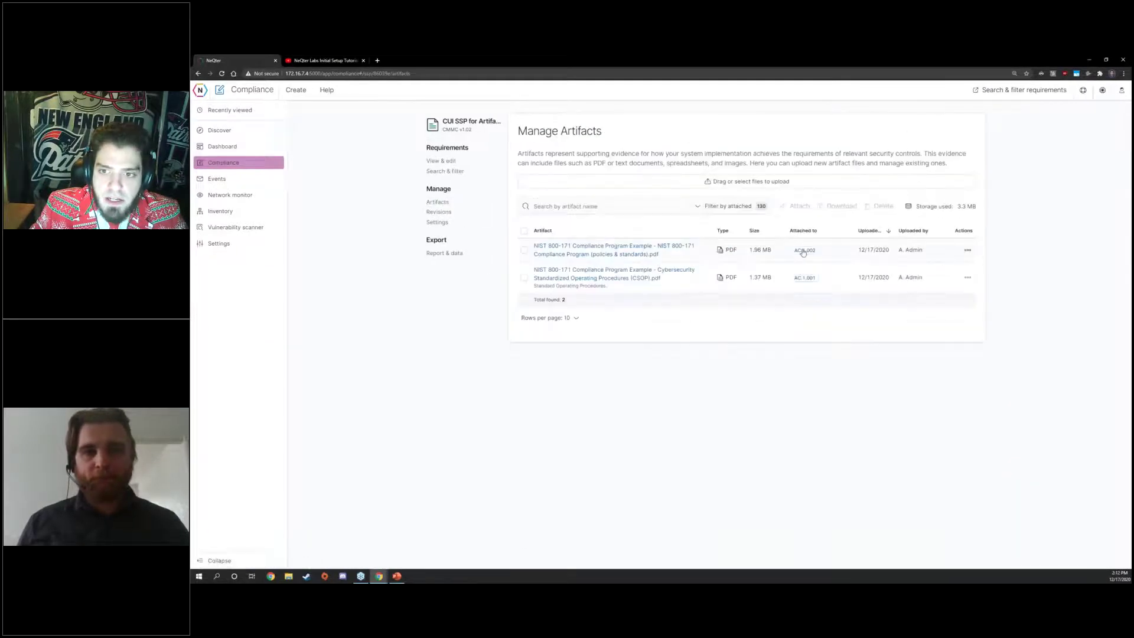
pyautogui.rightClick(968, 251)
pyautogui.click(943, 237)
pyautogui.click(941, 234)
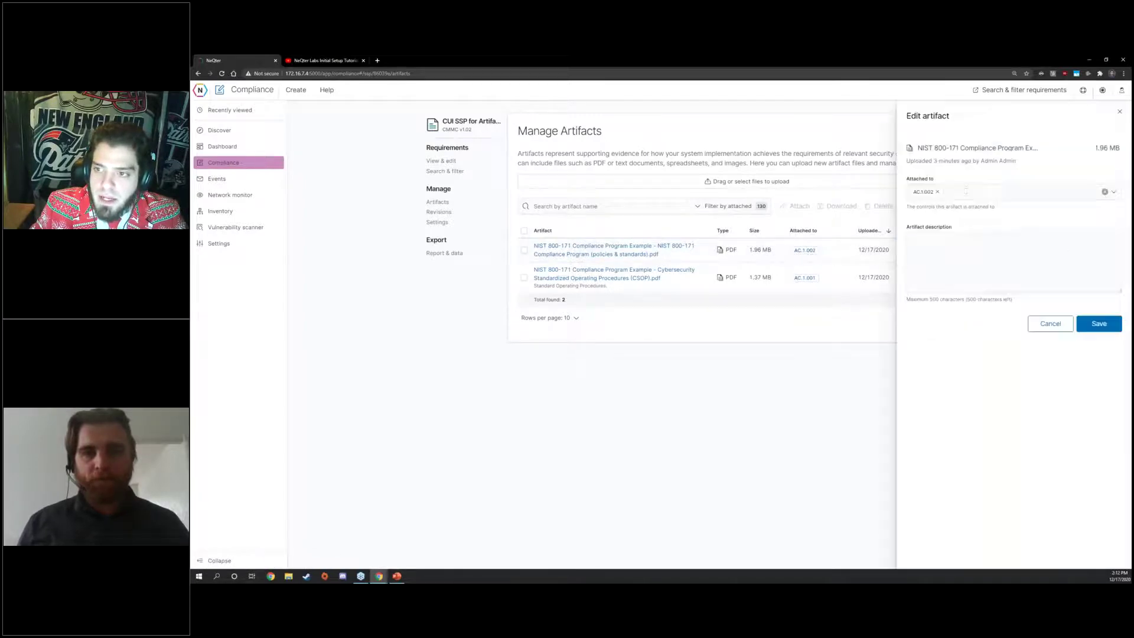
pyautogui.click(976, 191)
pyautogui.click(933, 240)
pyautogui.click(934, 251)
pyautogui.click(935, 260)
pyautogui.click(932, 258)
pyautogui.click(925, 230)
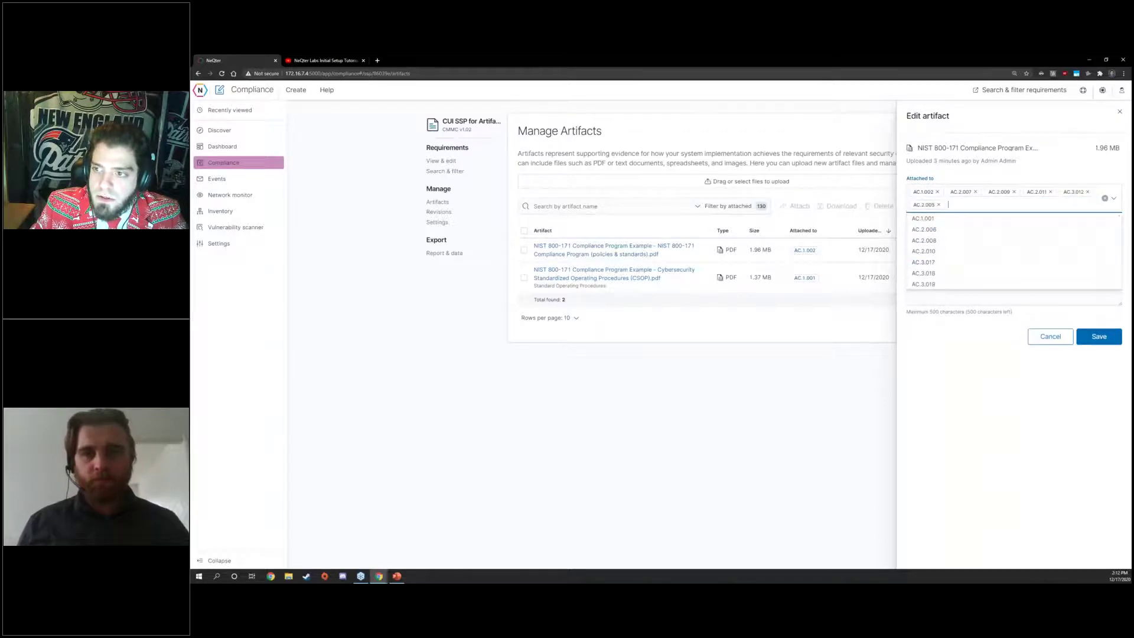
pyautogui.click(1050, 336)
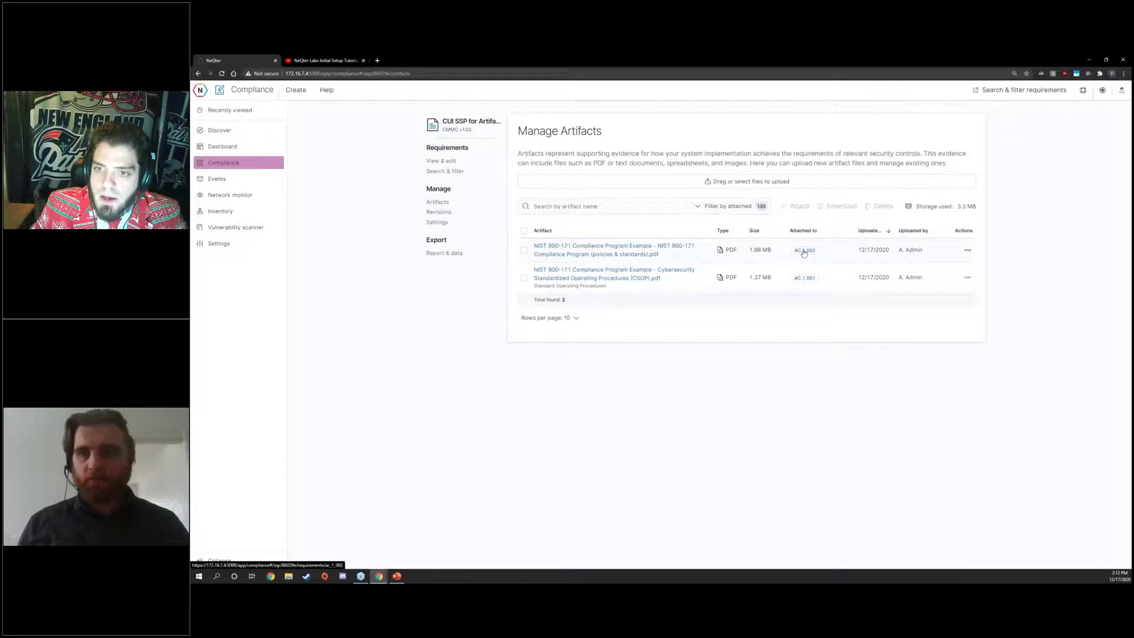
# Attach the NIST 800-171 policies & standards PDF artifact to control AC.2.006 as well and save it
pyautogui.click(967, 251)
pyautogui.click(931, 234)
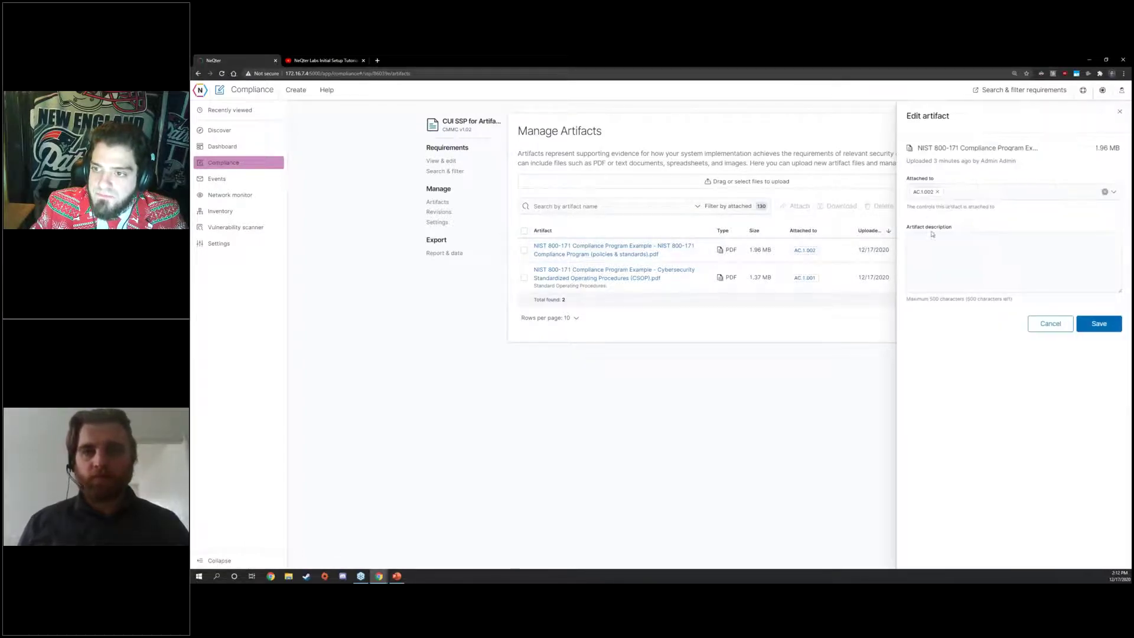
pyautogui.click(956, 194)
pyautogui.click(932, 231)
pyautogui.click(1098, 323)
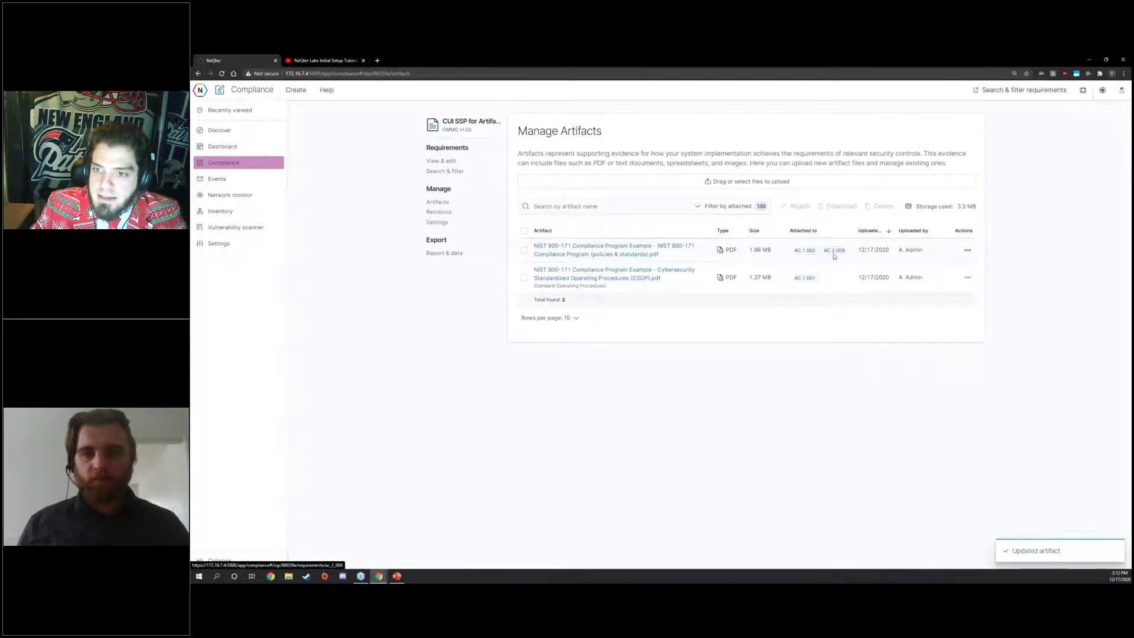
# Open control AC.2.006, preview its attached PDF artifact and return to the plan's artifact list
pyautogui.click(831, 251)
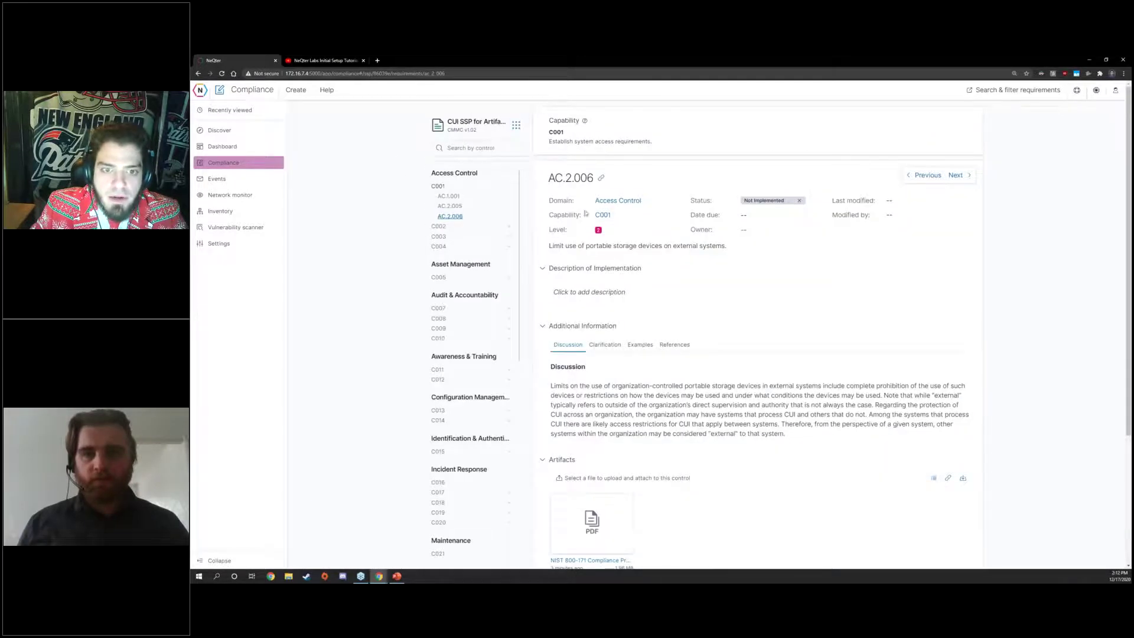
pyautogui.scroll(-1, 556, 393)
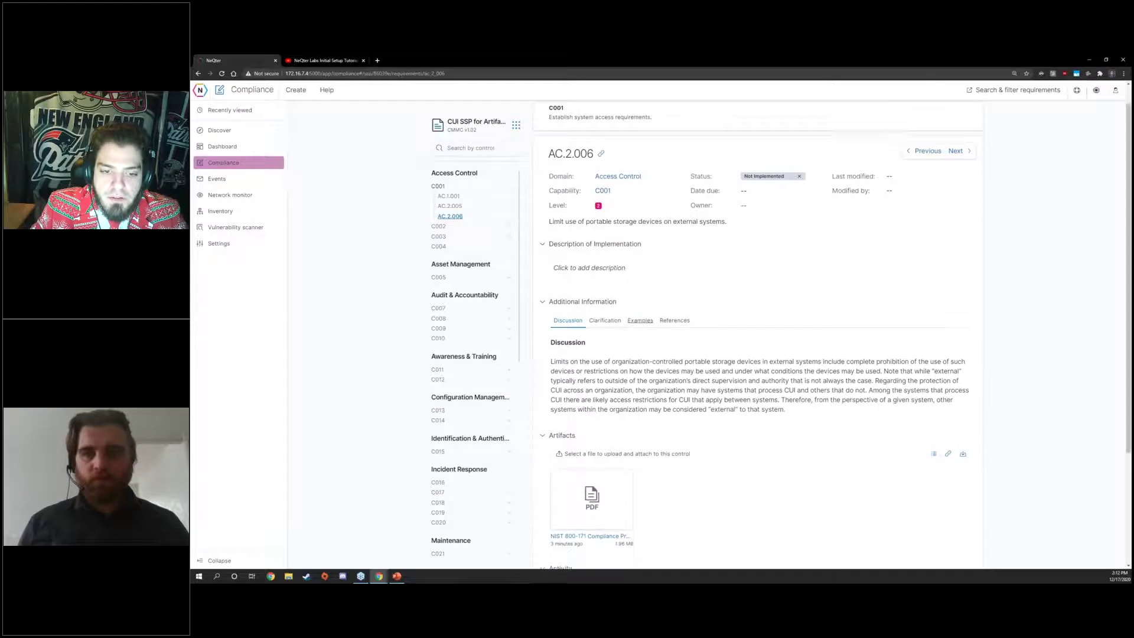
pyautogui.moveTo(582, 460)
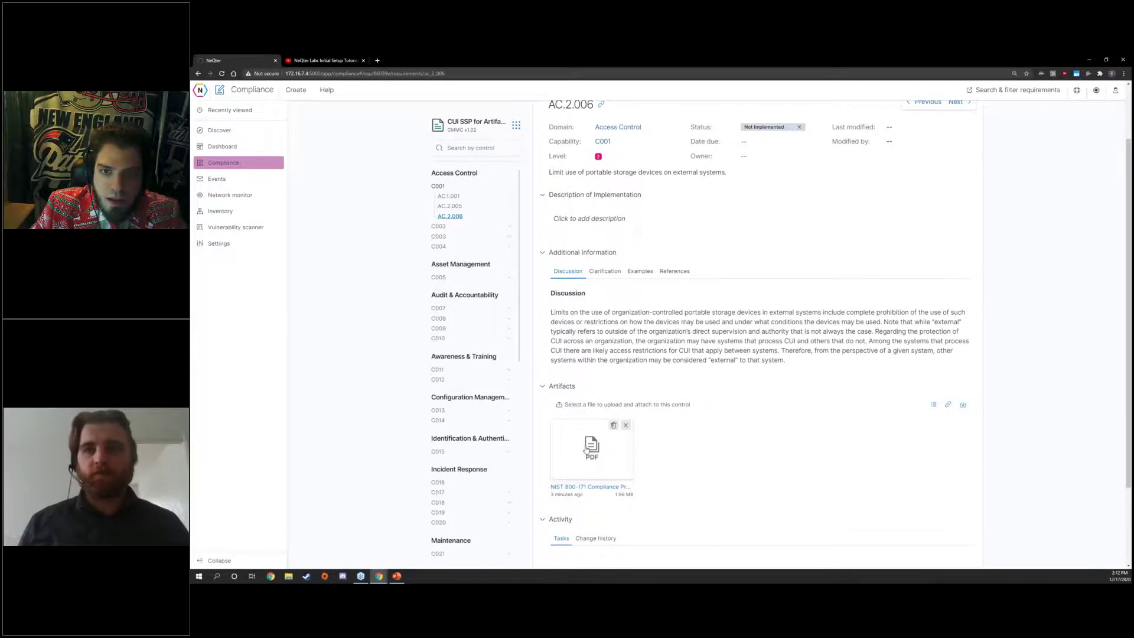
pyautogui.click(586, 450)
pyautogui.click(1014, 372)
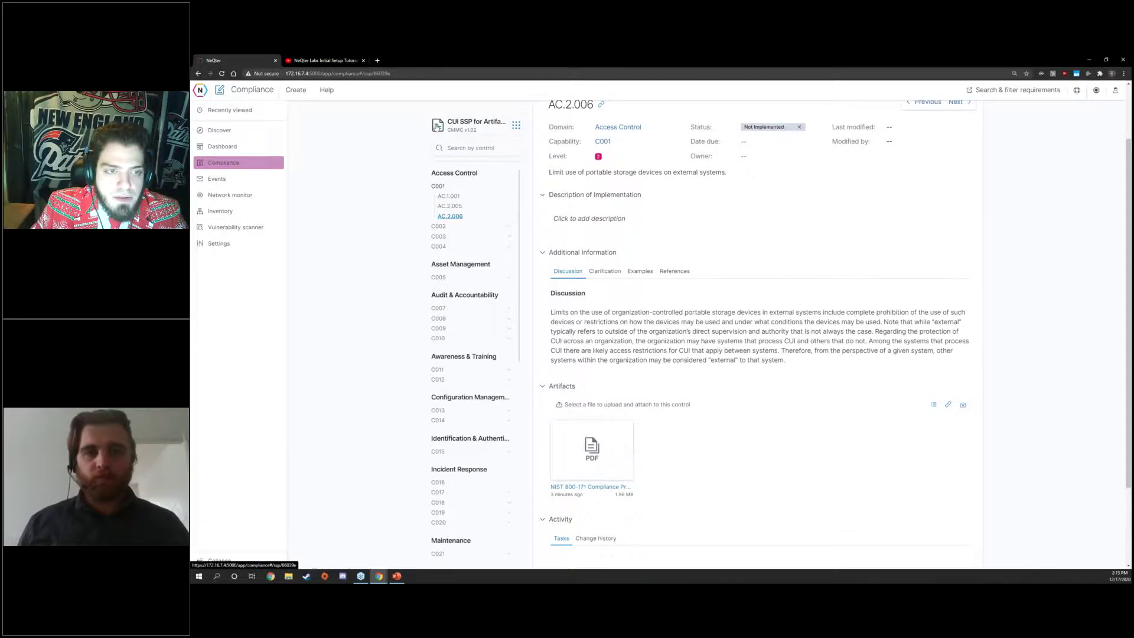
pyautogui.click(437, 125)
pyautogui.click(440, 202)
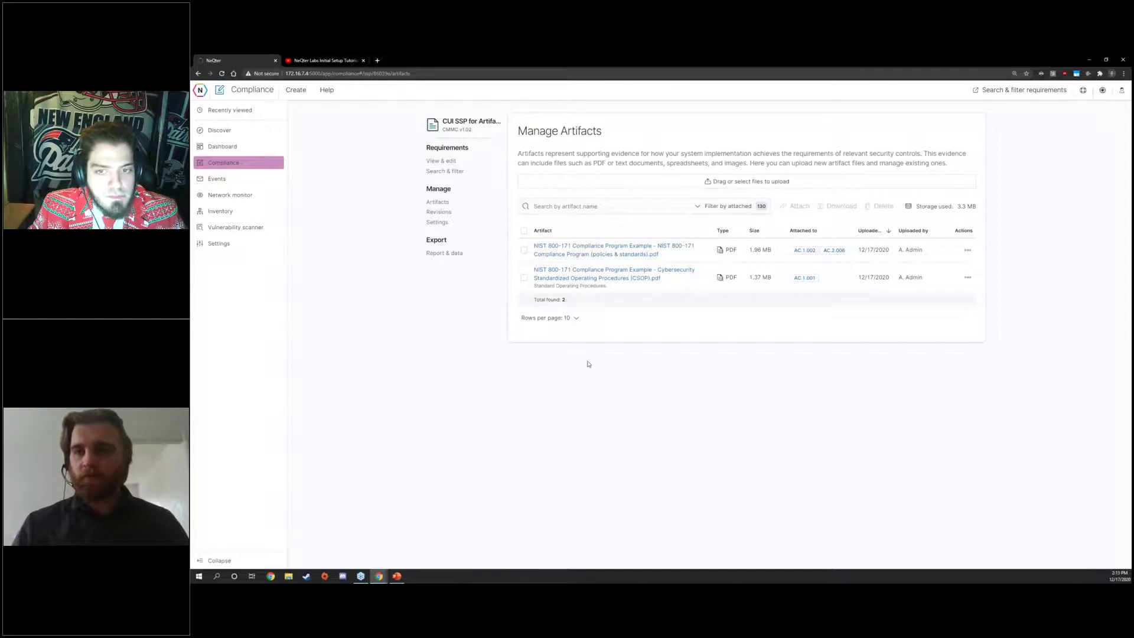
# Revisit the update settings and go over the Update 2.8.0 changelog
pyautogui.click(260, 244)
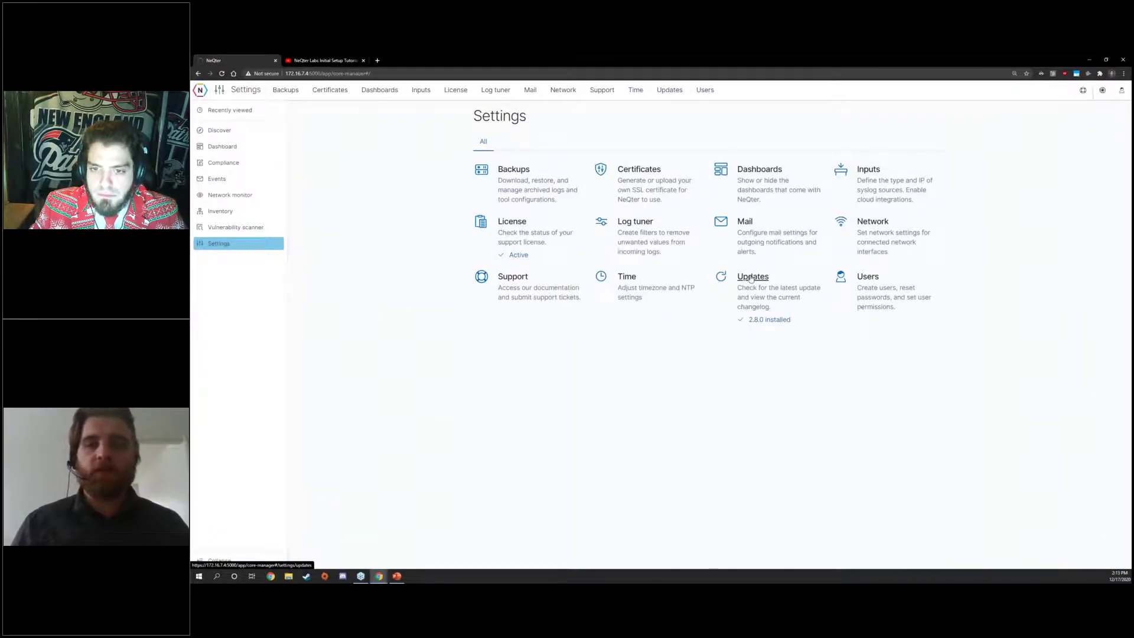
pyautogui.click(750, 278)
pyautogui.scroll(-1, 518, 280)
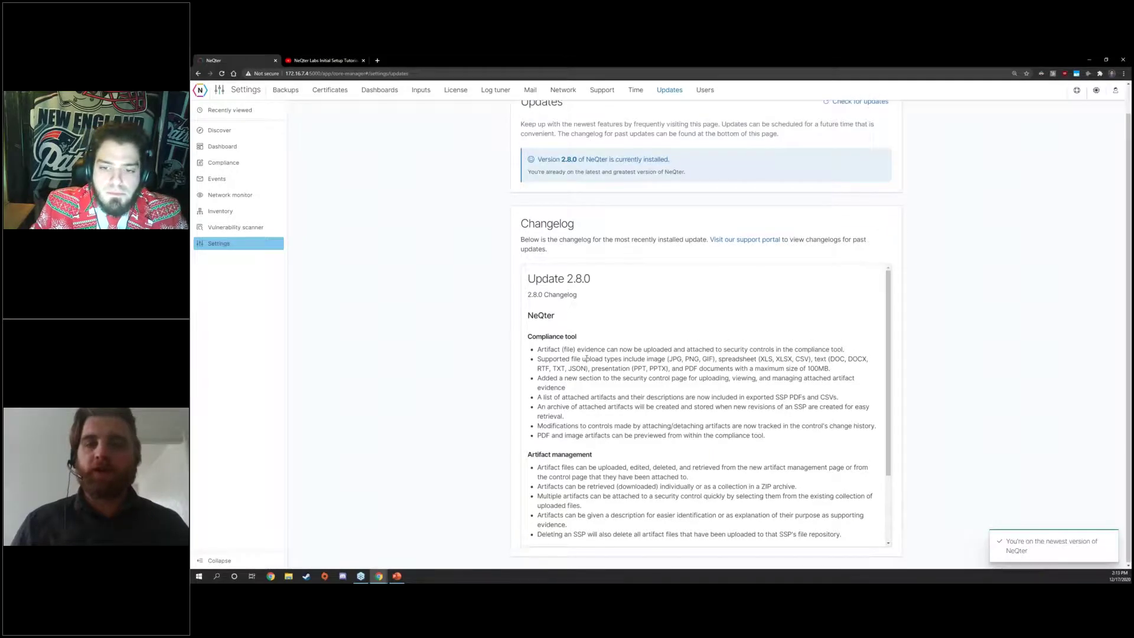
pyautogui.scroll(-1, 586, 358)
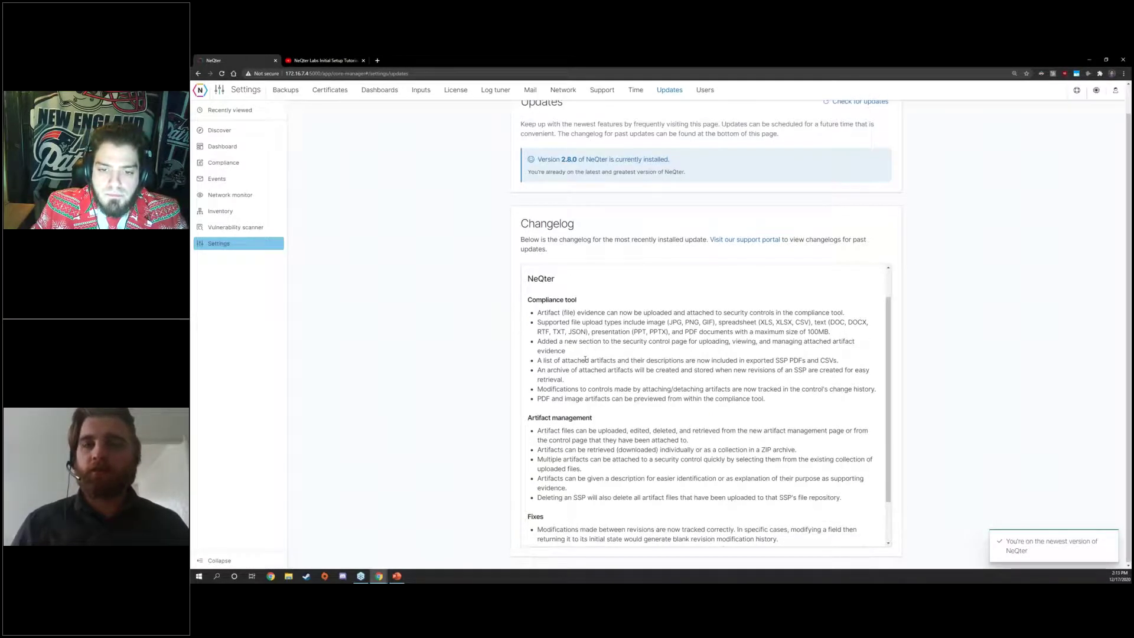
pyautogui.scroll(1, 474, 352)
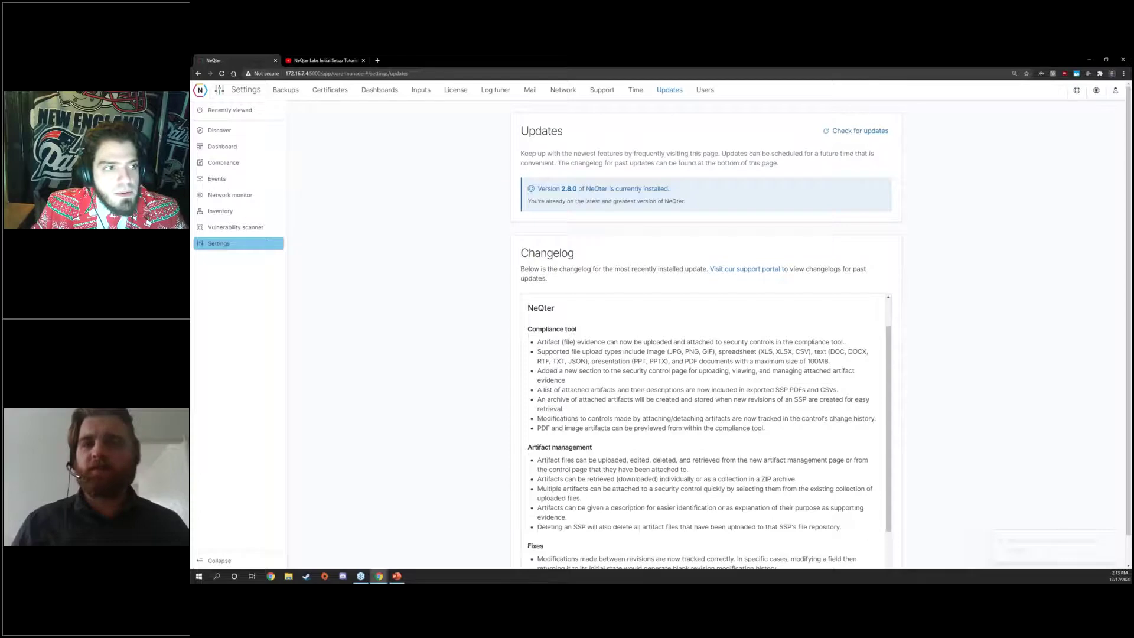
# Reopen the plan "CUI SSP for Artifact Attachment" and generate a PDF export of its draft
pyautogui.click(222, 161)
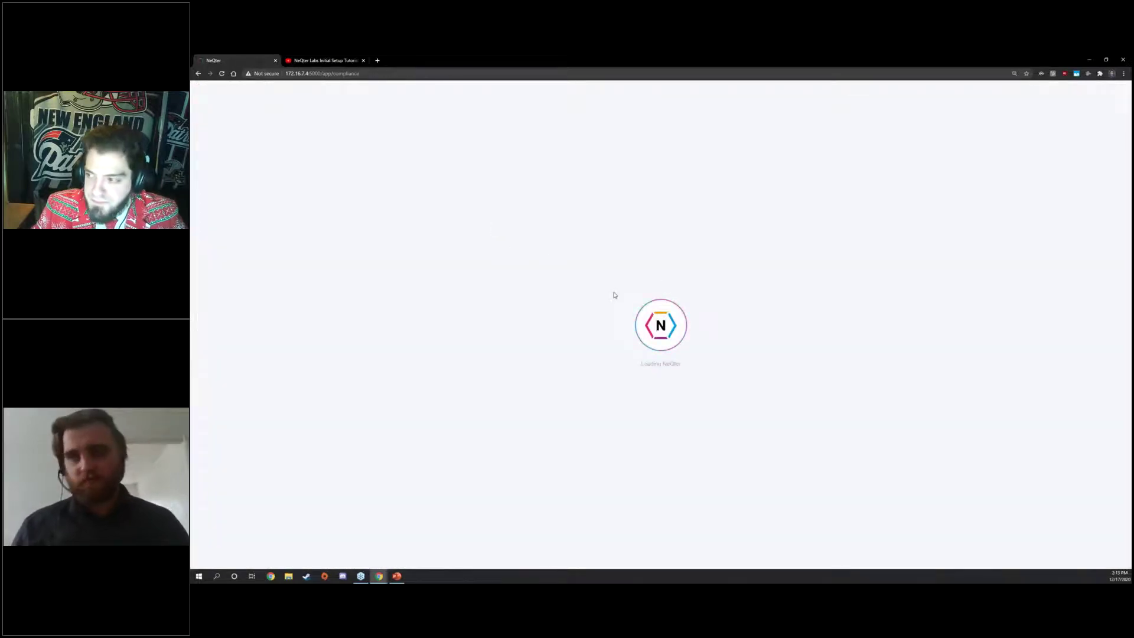
pyautogui.scroll(-2, 555, 378)
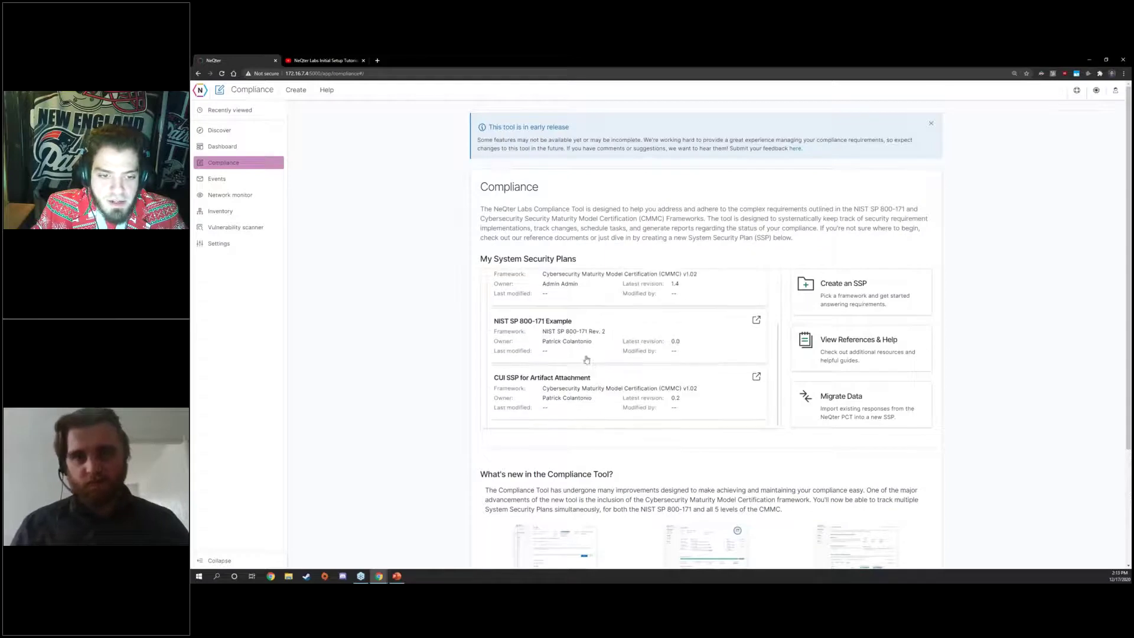
pyautogui.click(555, 379)
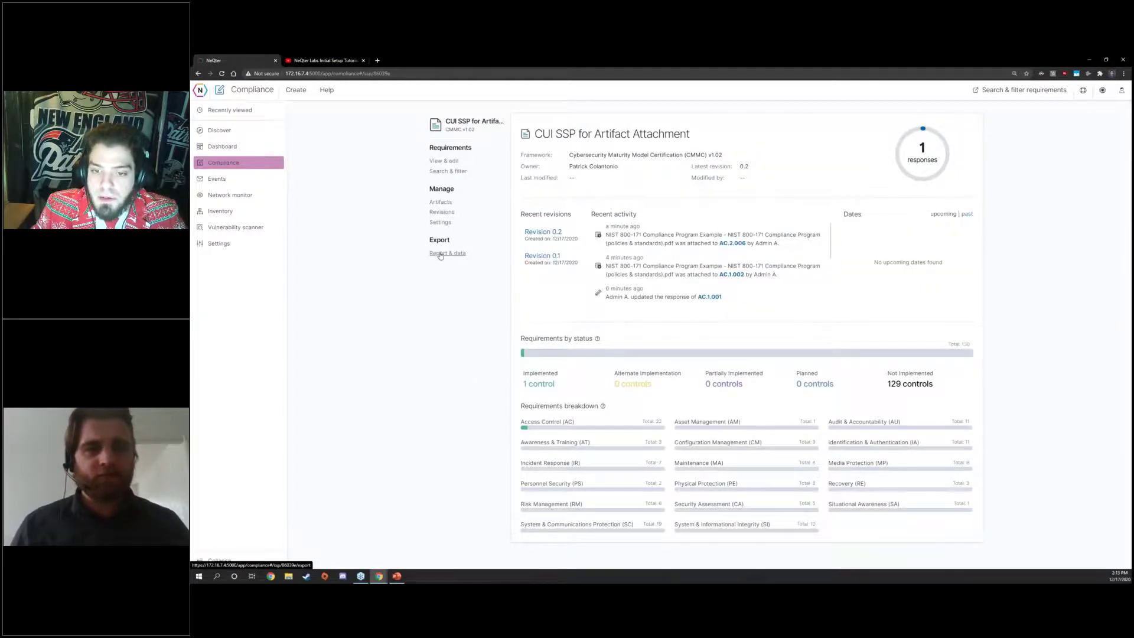
pyautogui.click(441, 254)
pyautogui.click(949, 185)
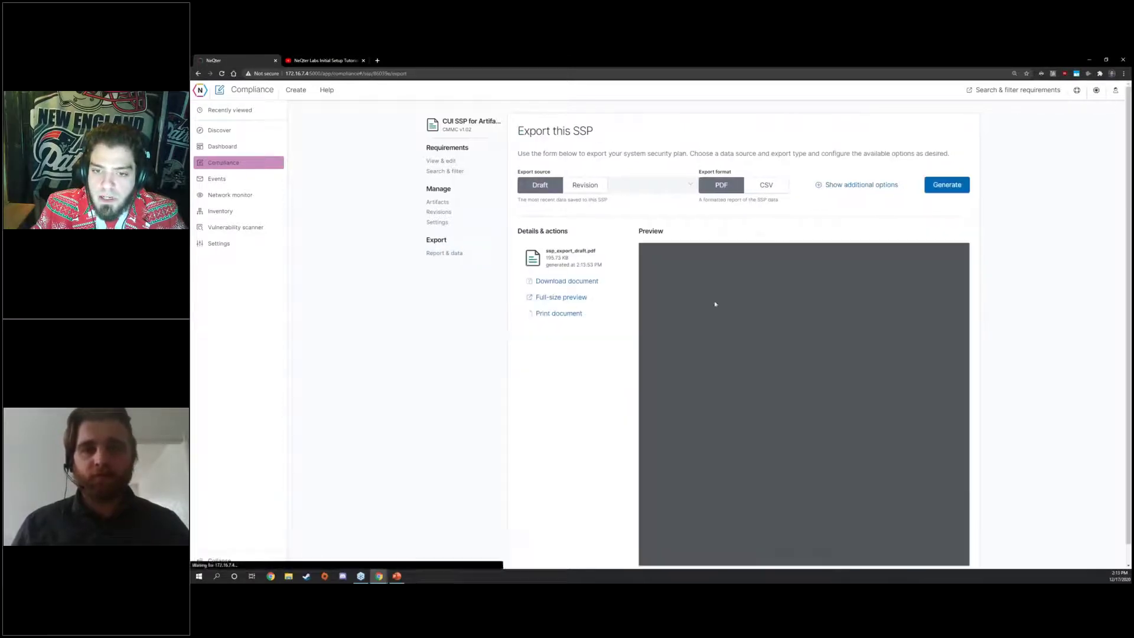
# Go to the Access Control section of the exported PDF, review AC.1.001's attached artifacts and follow the artifact link to its appendix entry
pyautogui.scroll(-6, 696, 322)
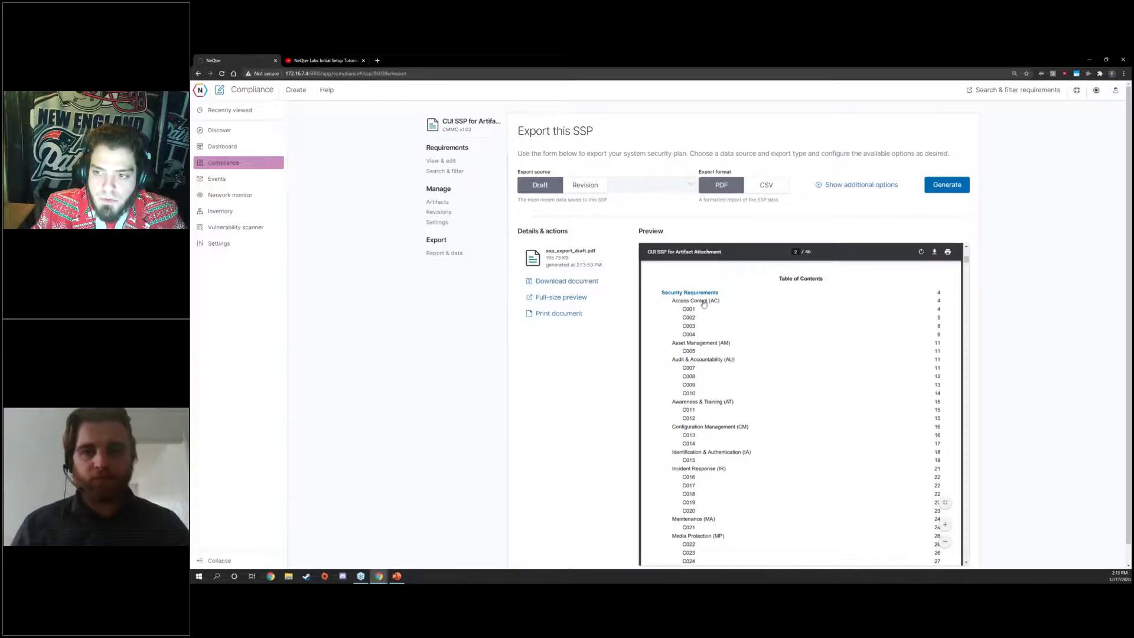
pyautogui.click(701, 302)
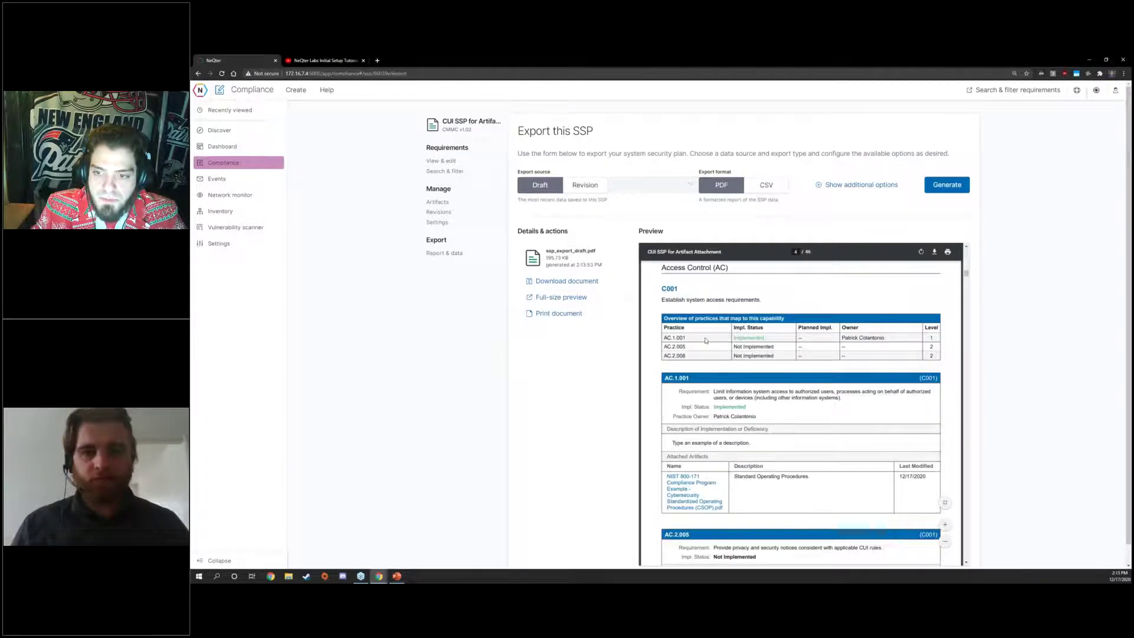
pyautogui.scroll(-1, 706, 341)
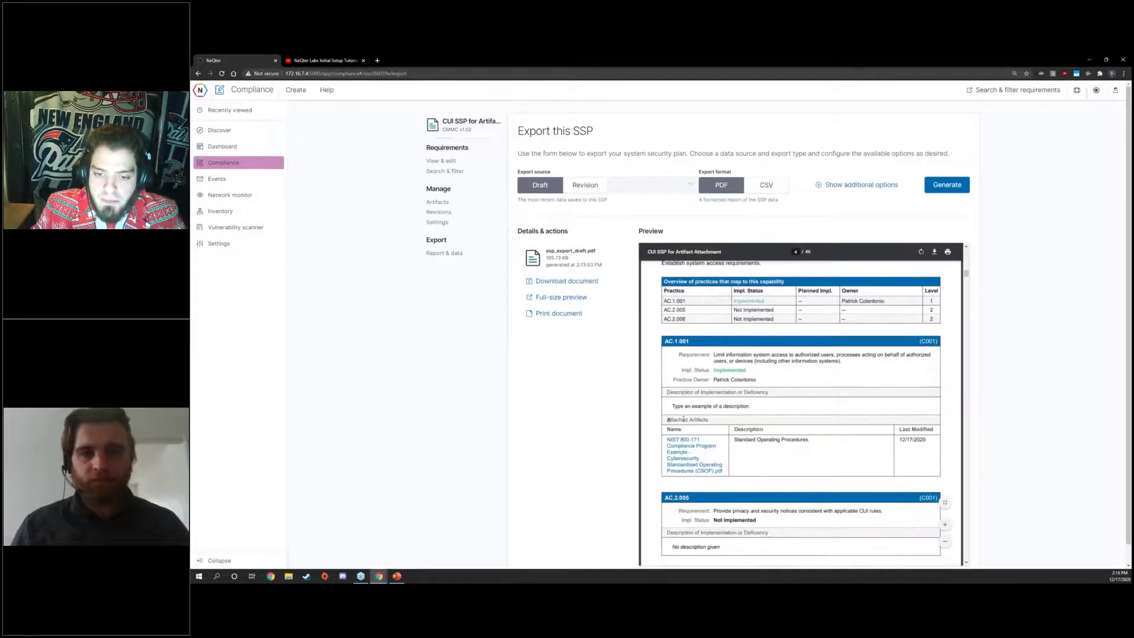
pyautogui.scroll(-1, 675, 357)
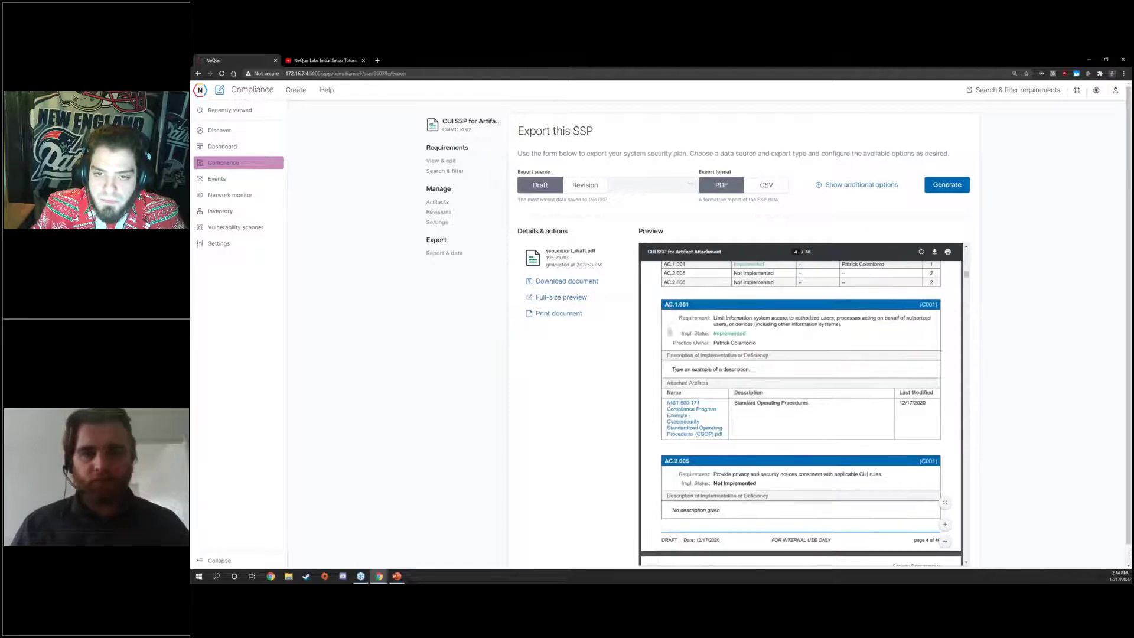
pyautogui.click(683, 412)
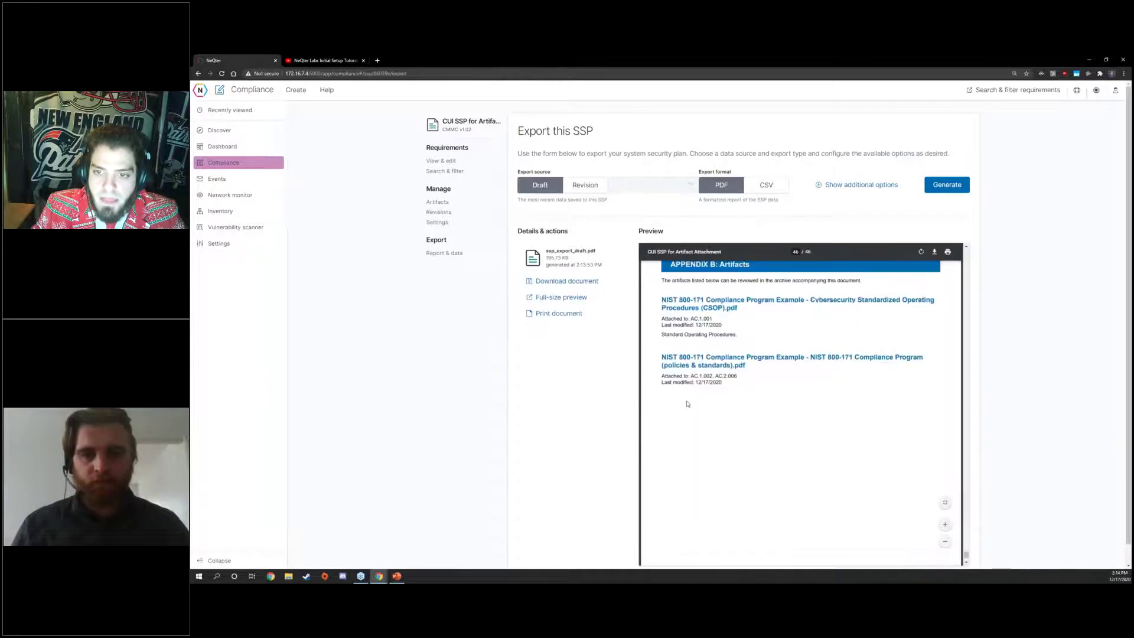
# Examine the Appendix A revision history and the Appendix B artifact list in the exported PDF
pyautogui.moveTo(673, 342); pyautogui.dragTo(750, 342)
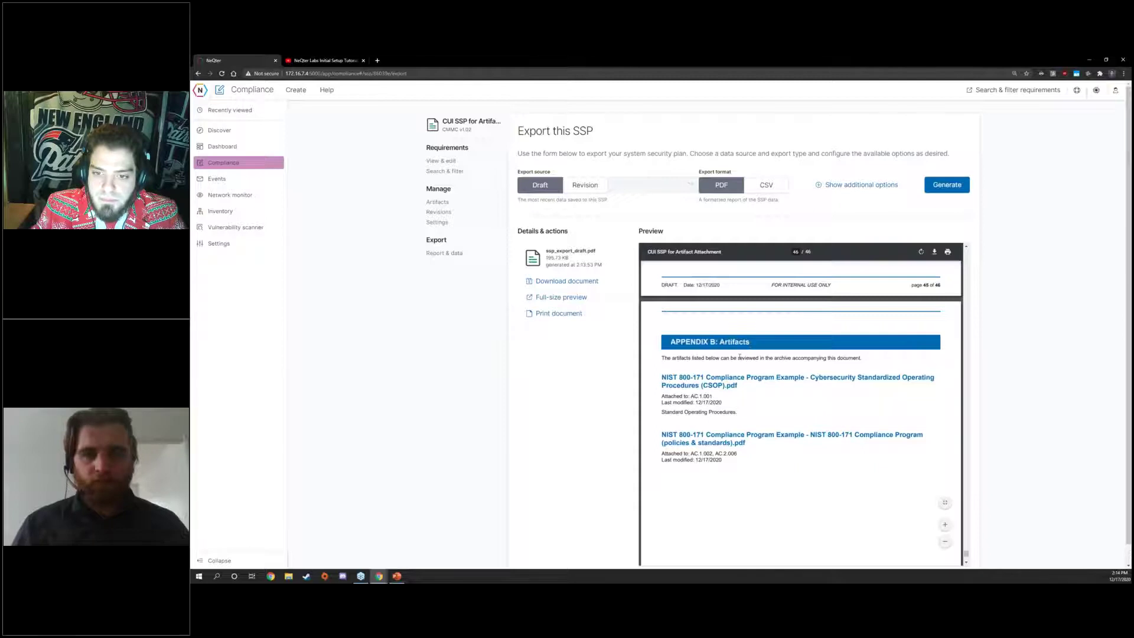
pyautogui.scroll(5, 750, 343)
pyautogui.scroll(2, 684, 349)
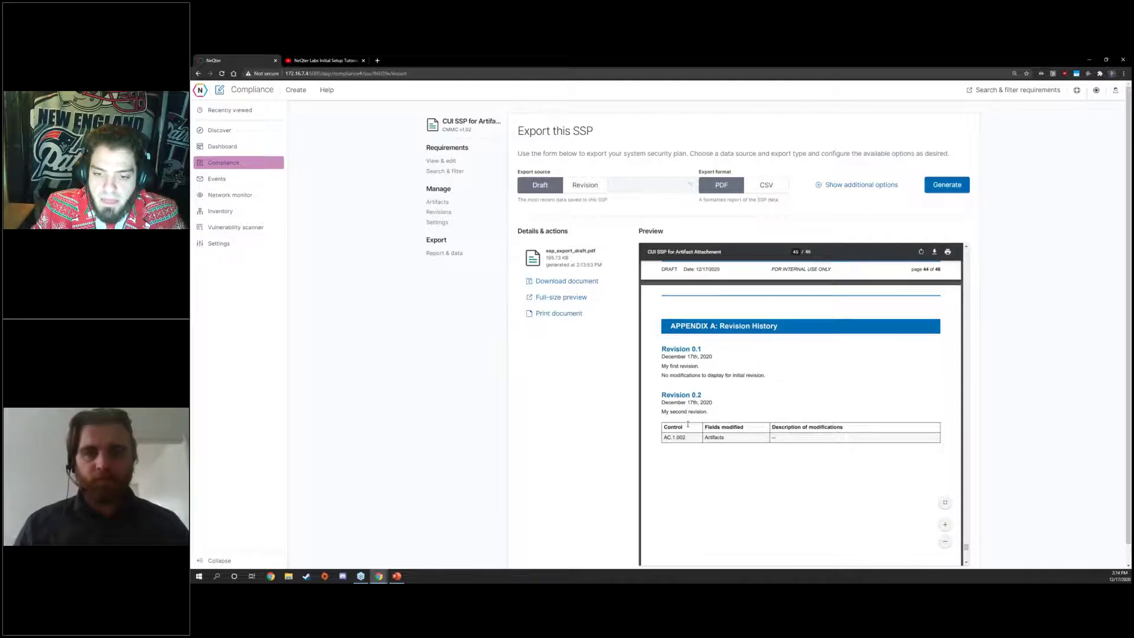
pyautogui.scroll(-1, 750, 391)
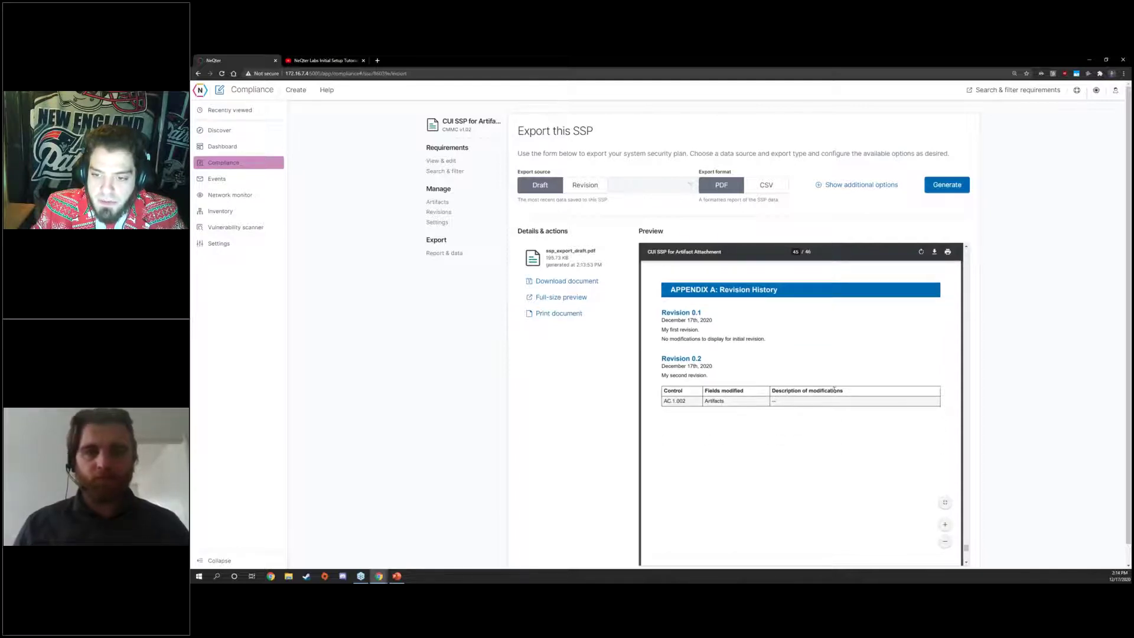
pyautogui.rightClick(710, 400)
pyautogui.click(703, 395)
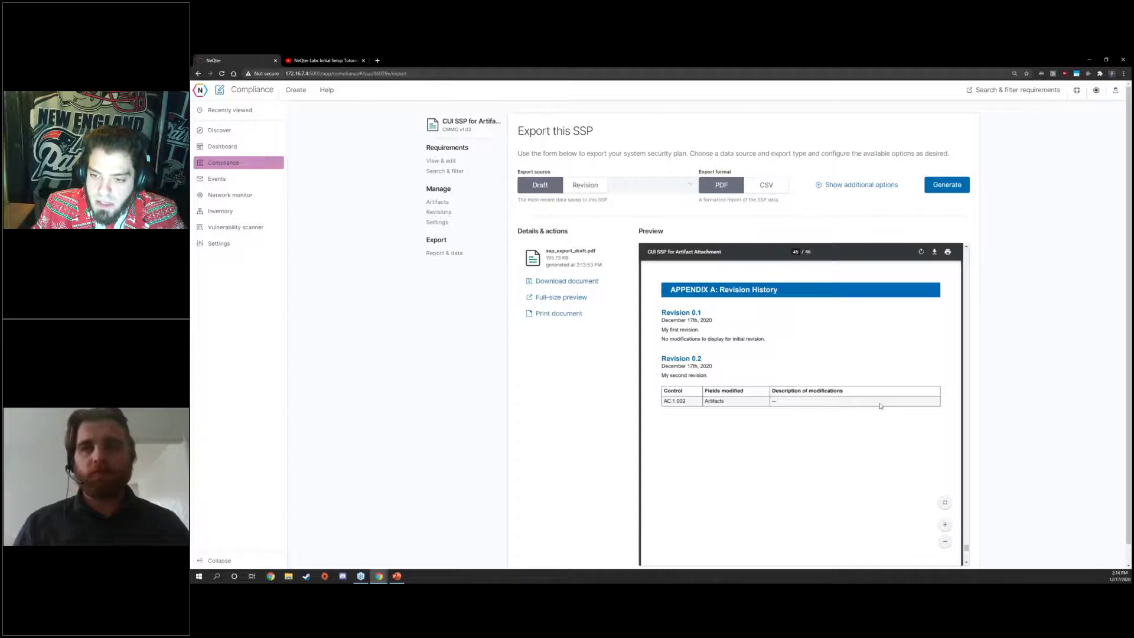
pyautogui.scroll(-5, 844, 398)
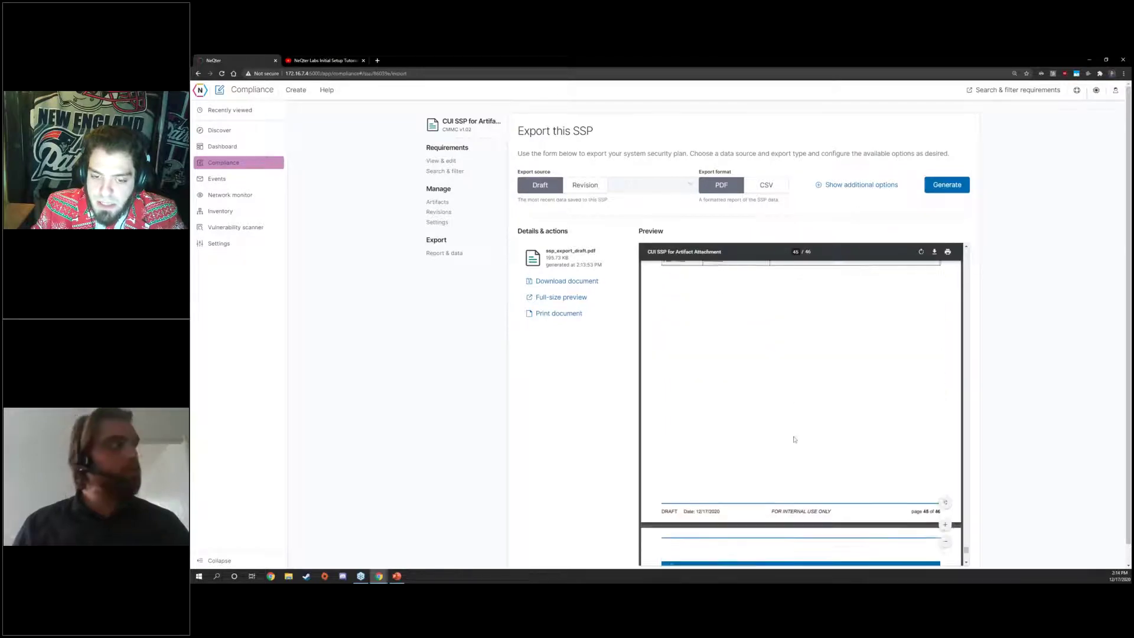
pyautogui.scroll(5, 707, 369)
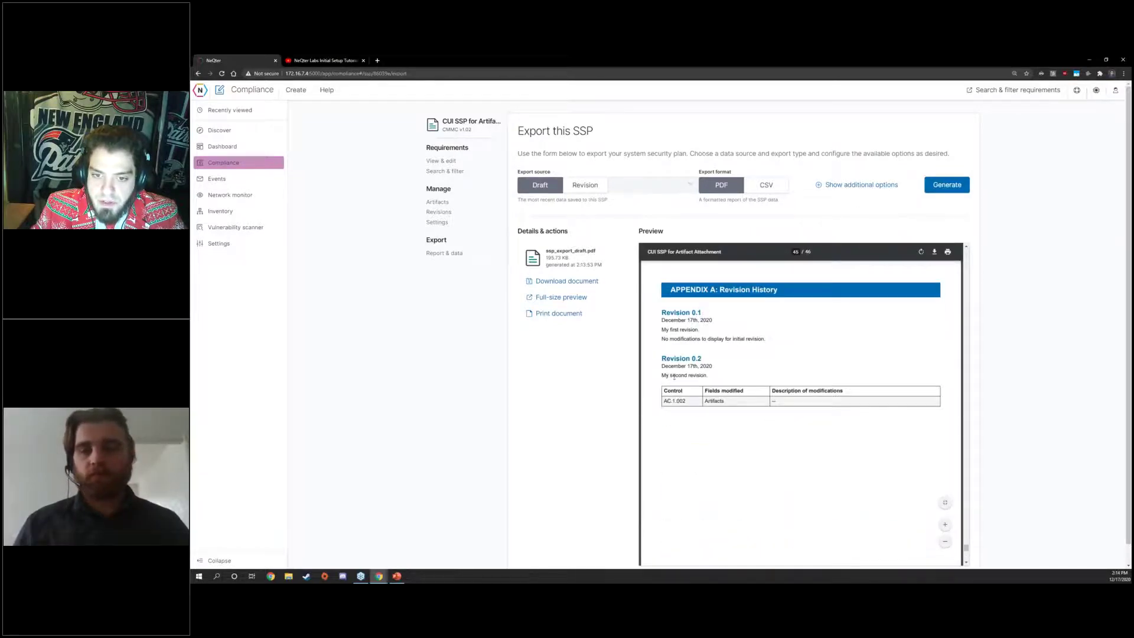
pyautogui.scroll(-5, 777, 384)
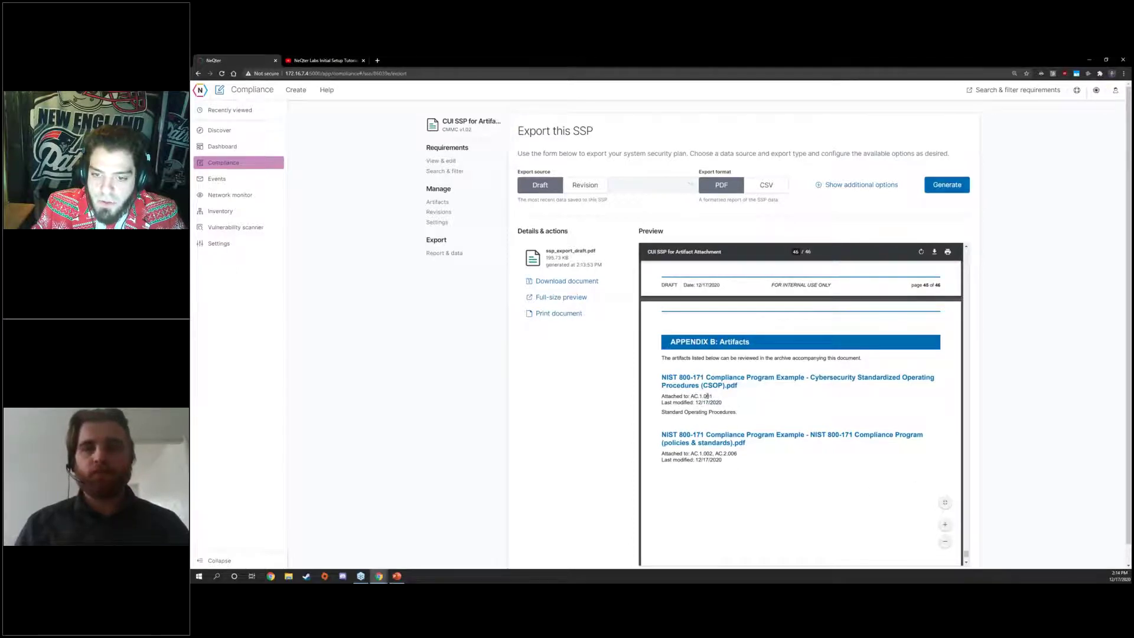
# Return to the Access Control requirements in the exported PDF and review the AC.1.001 and AC.2.005 entries
pyautogui.moveTo(966, 555); pyautogui.dragTo(965, 271)
pyautogui.scroll(-5, 773, 437)
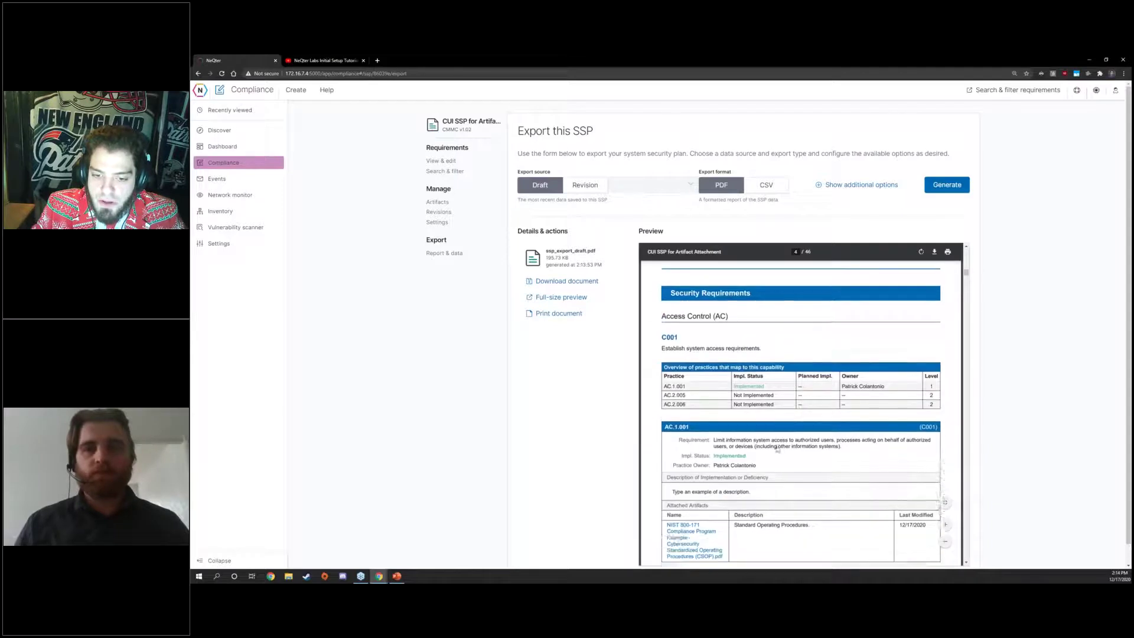
pyautogui.scroll(-1, 764, 420)
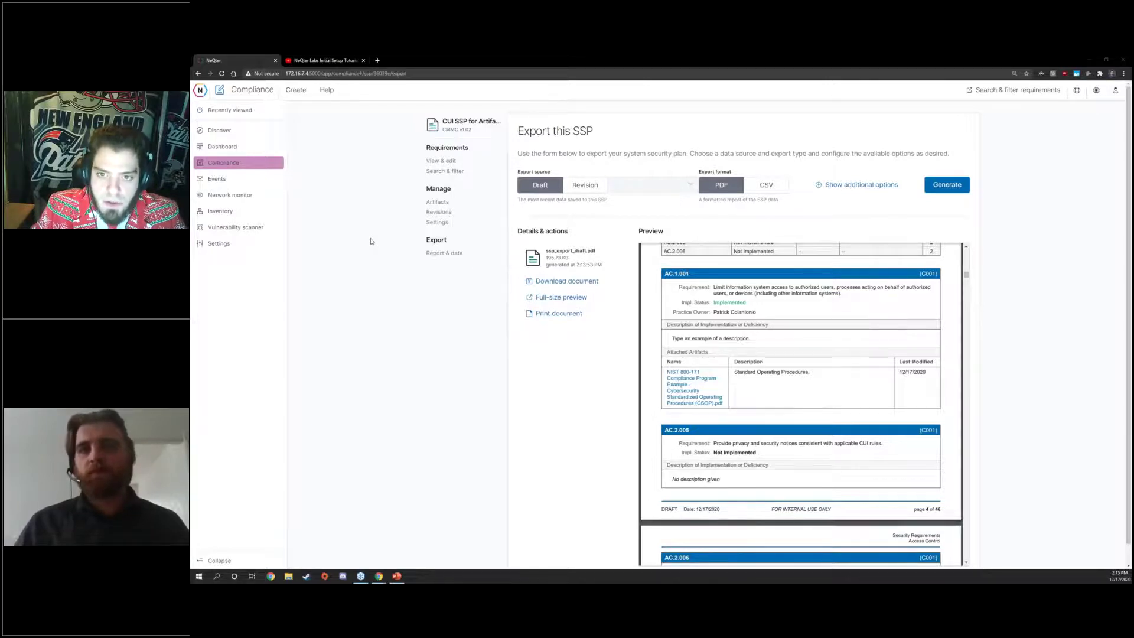
pyautogui.click(441, 258)
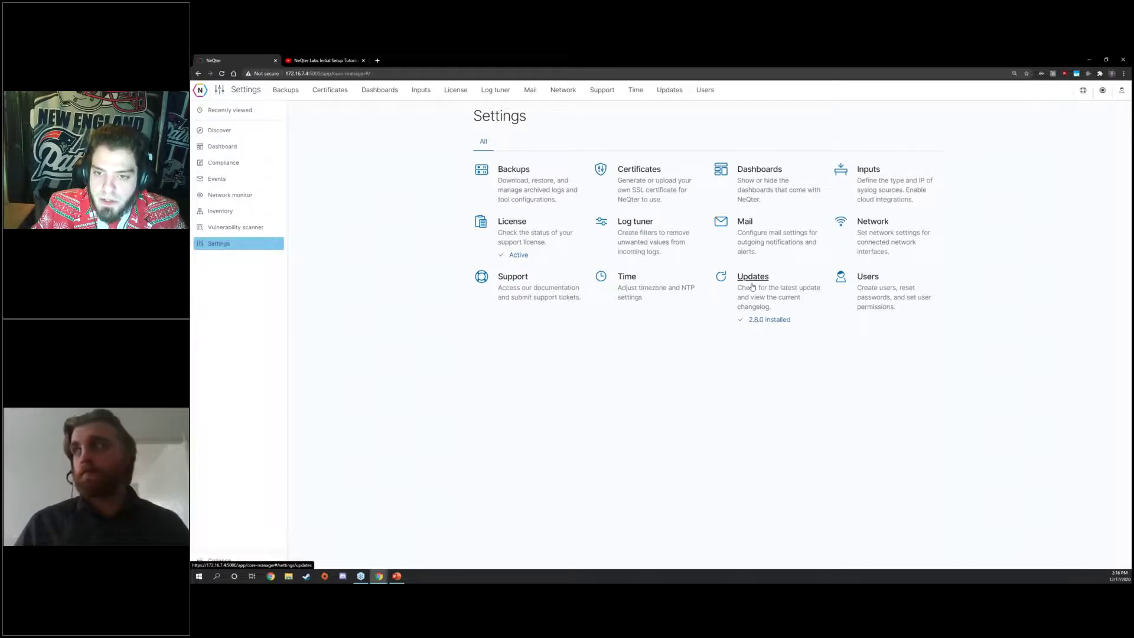
# Open the update settings and read through the compliance tool and artifact management notes of the Update 2.8.0 changelog
pyautogui.click(765, 324)
pyautogui.scroll(-2, 468, 407)
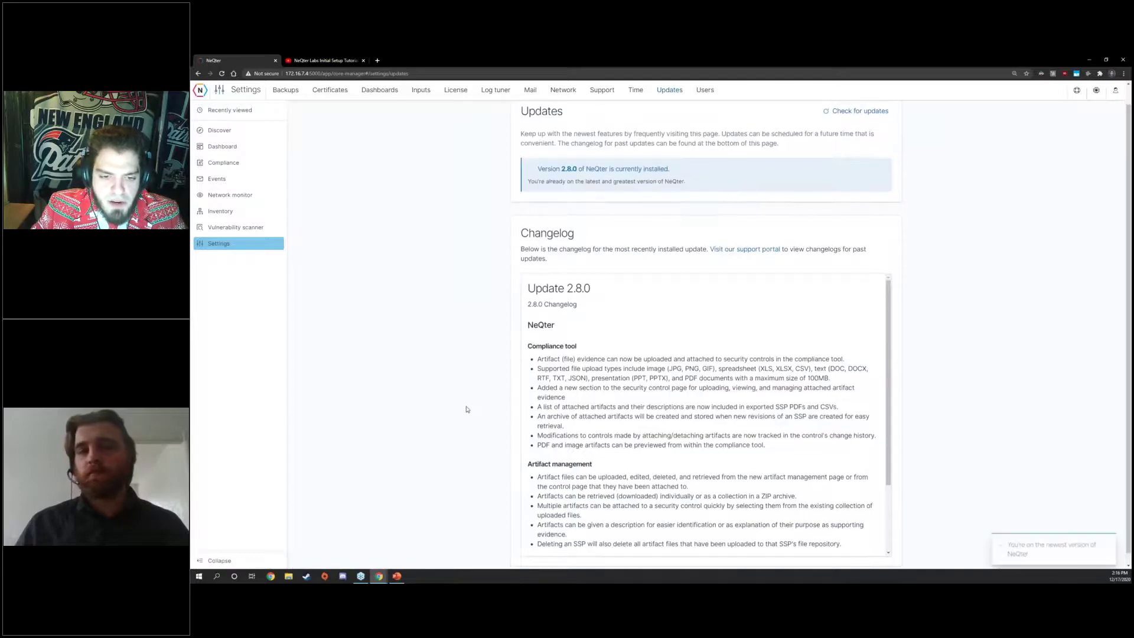
pyautogui.scroll(-3, 606, 397)
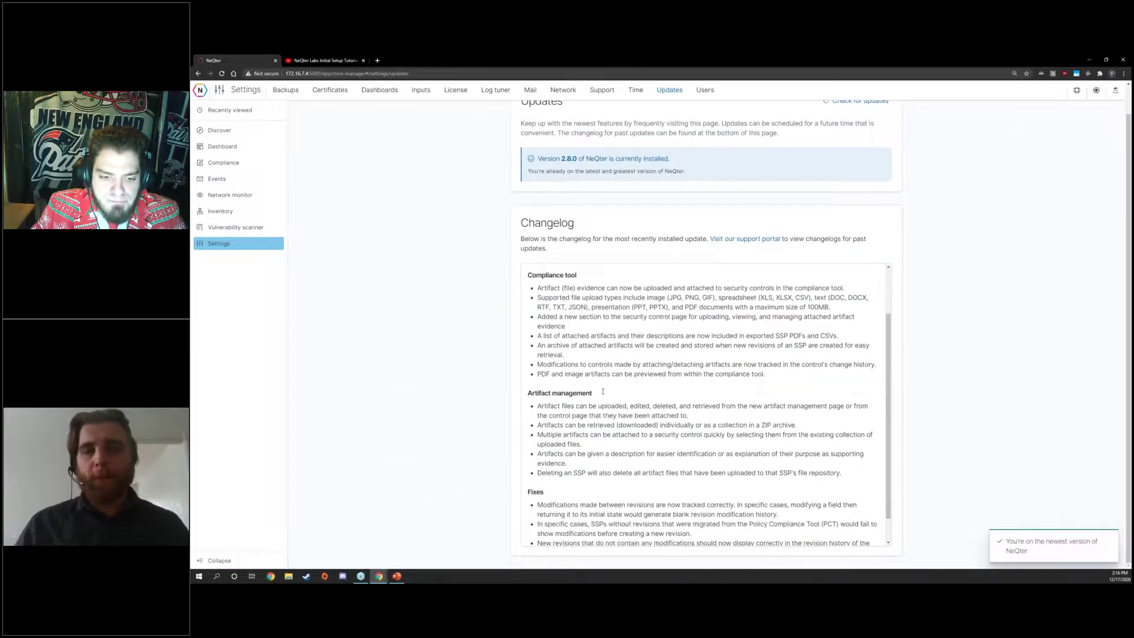
pyautogui.scroll(1, 595, 394)
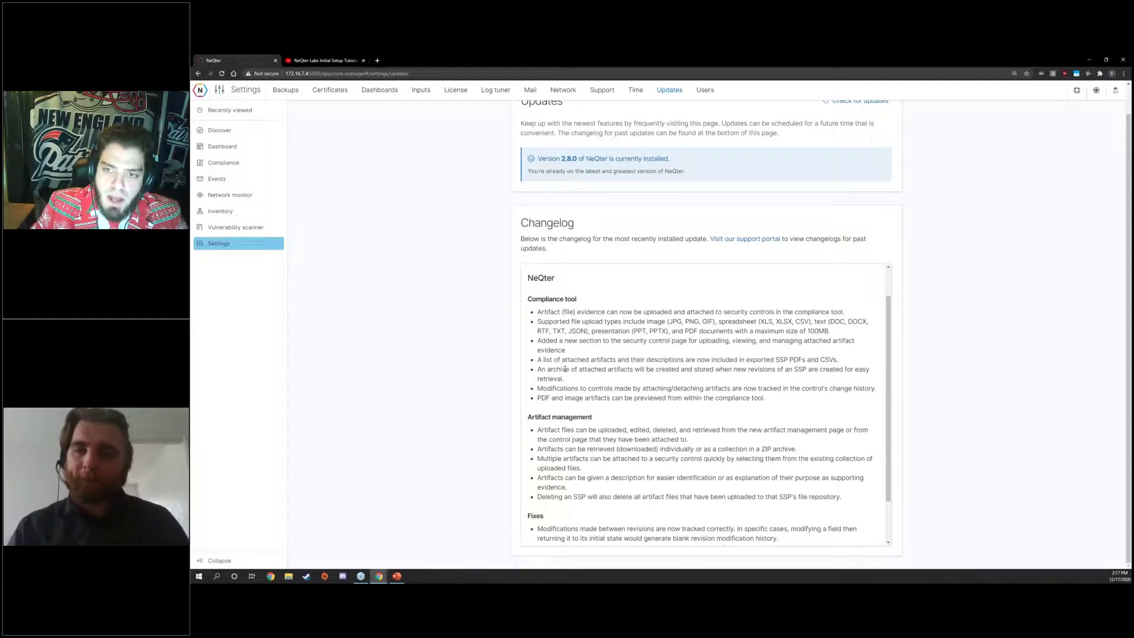
pyautogui.scroll(1, 565, 369)
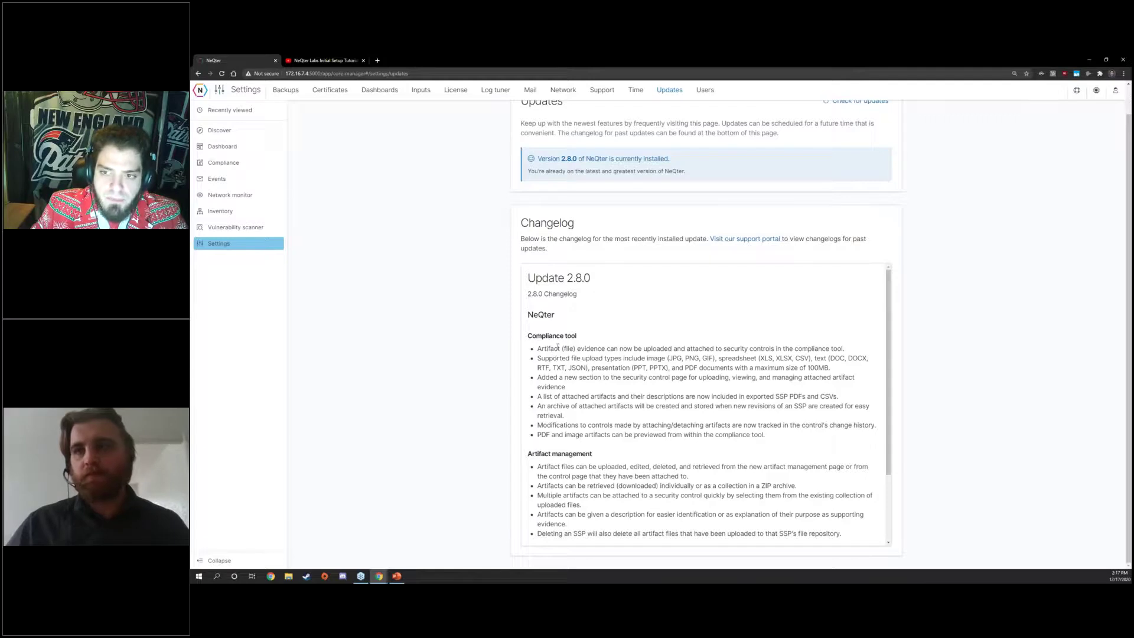
pyautogui.scroll(1, 558, 347)
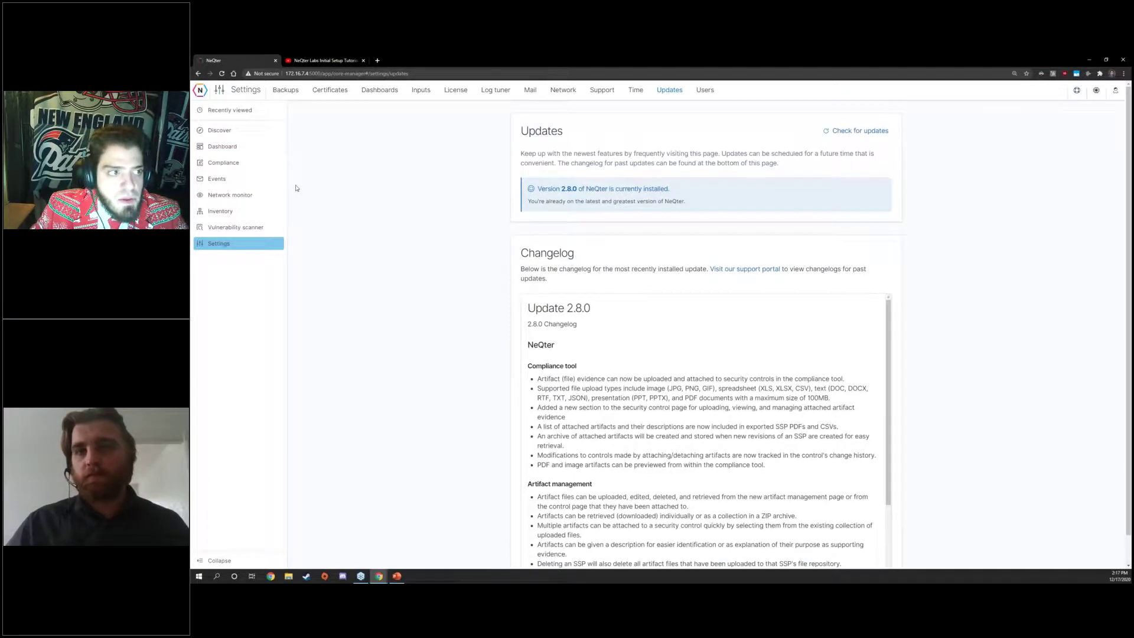
# Reopen the plan "CUI SSP for Artifact Attachment" and open control AC.1.002 from its Access Control requirements
pyautogui.click(223, 162)
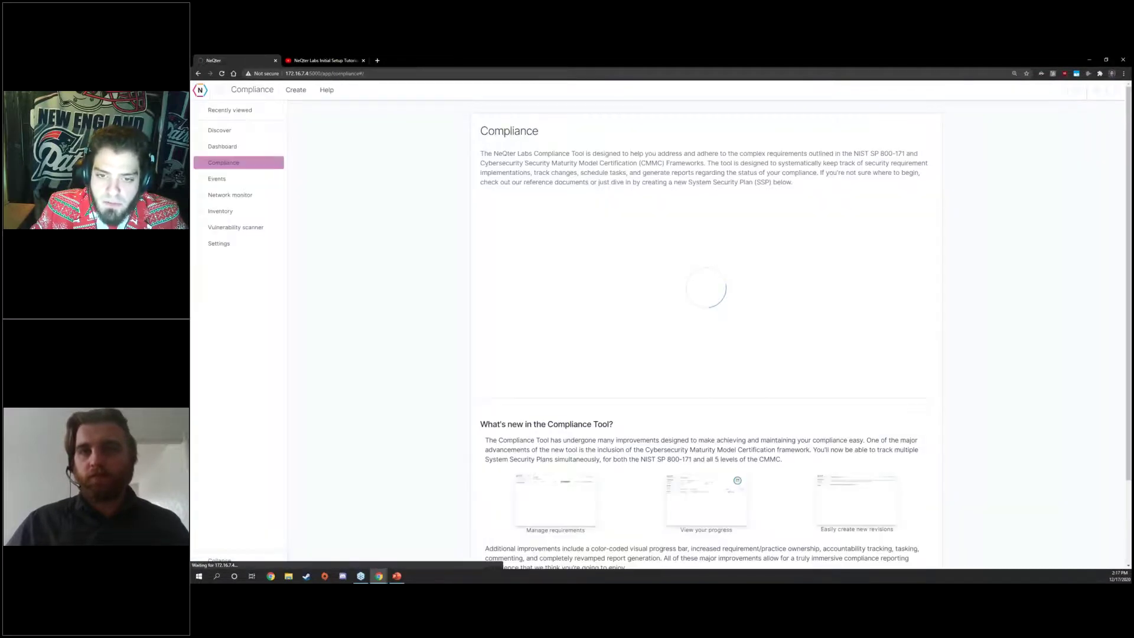
pyautogui.scroll(-1, 527, 382)
pyautogui.click(527, 382)
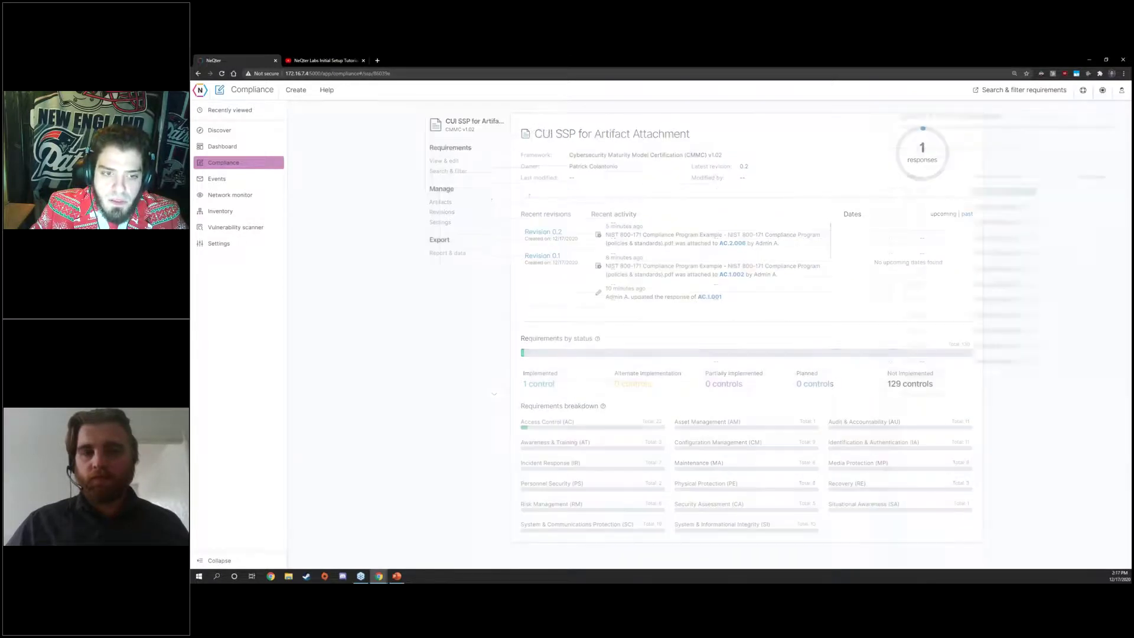
pyautogui.click(544, 423)
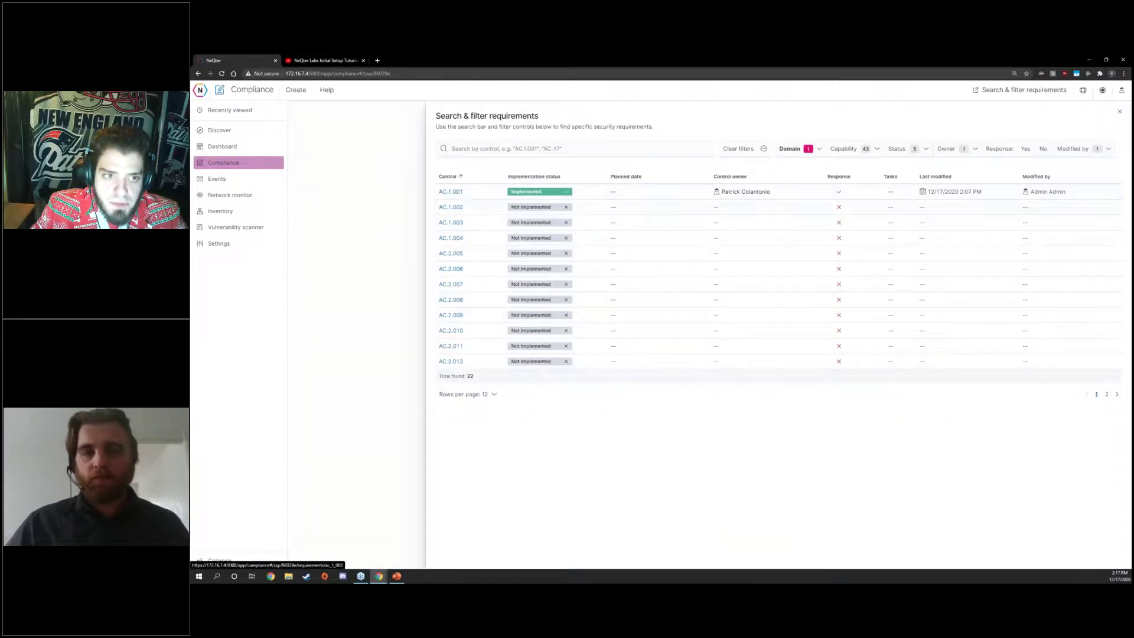
pyautogui.click(455, 208)
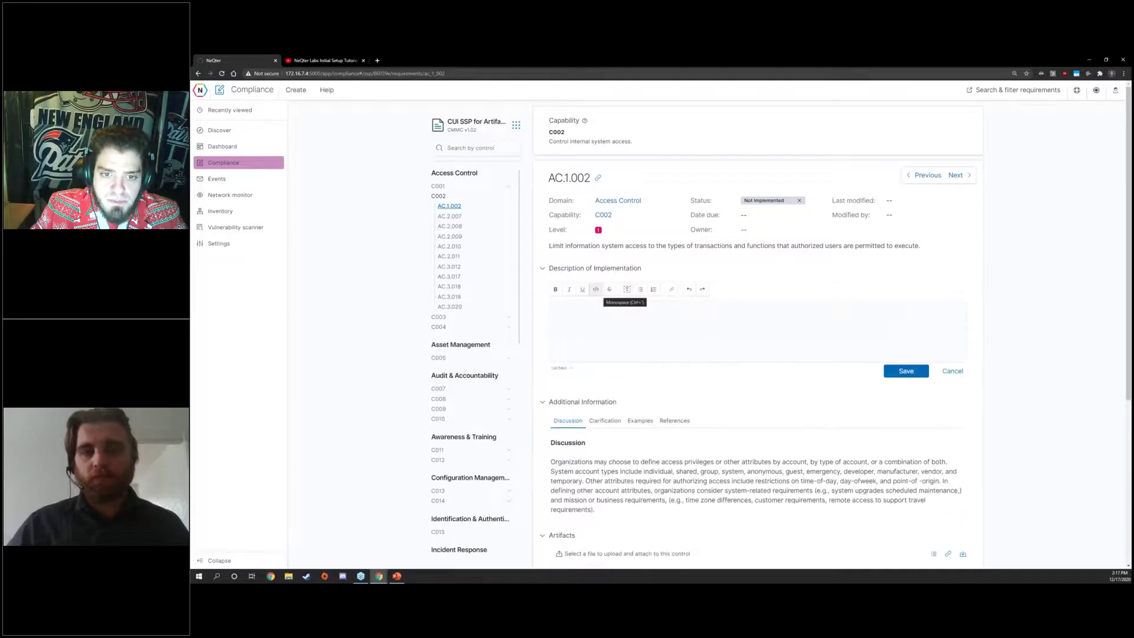
# Check the link option for AC.1.002's Description of Implementation and look over the control's attached artifacts
pyautogui.click(671, 289)
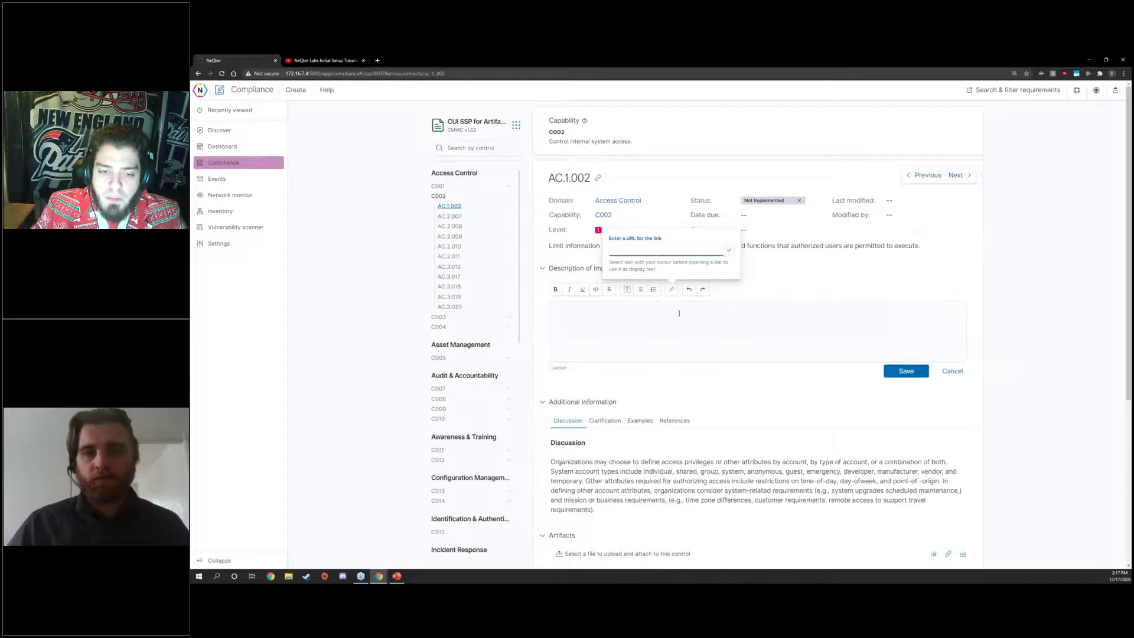
pyautogui.click(730, 254)
pyautogui.scroll(-1, 627, 321)
pyautogui.scroll(-5, 627, 321)
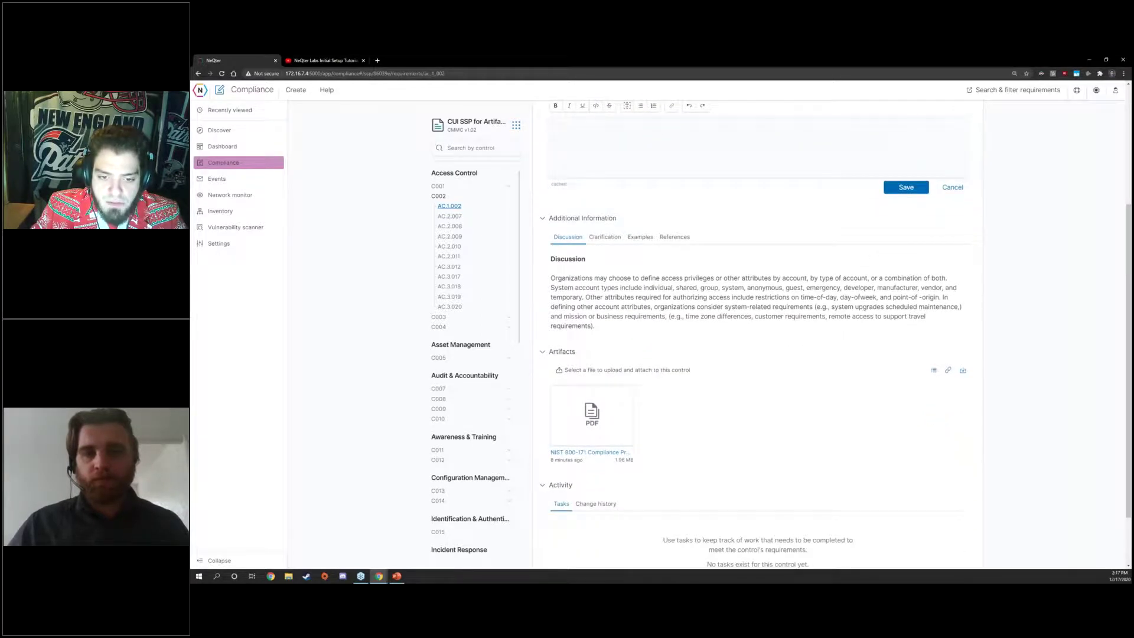
pyautogui.scroll(1, 767, 425)
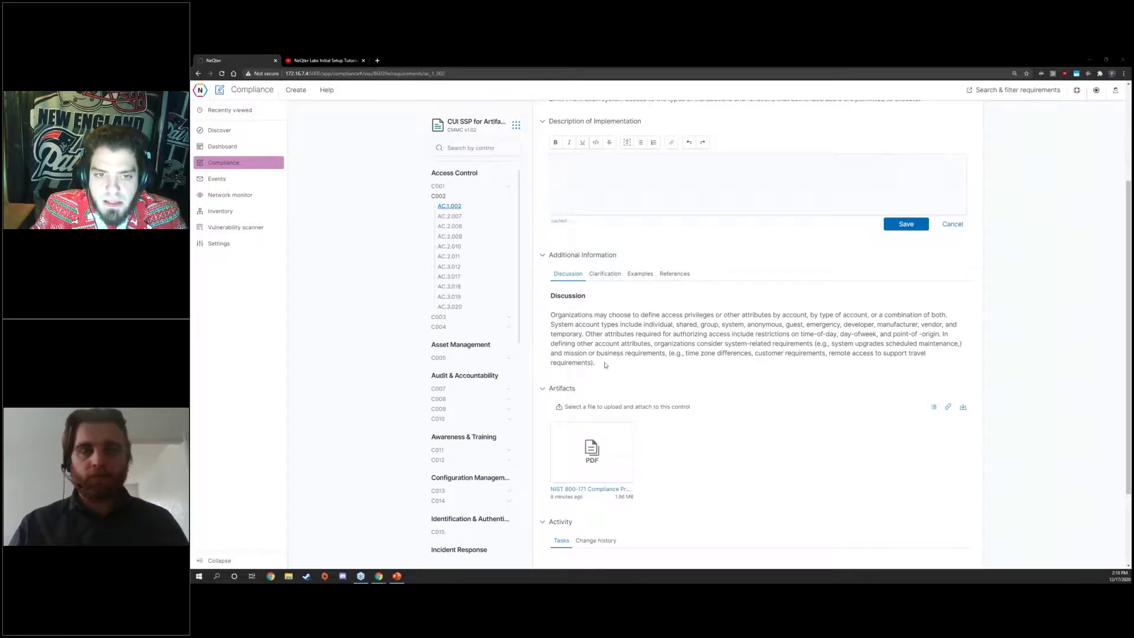
pyautogui.scroll(2, 603, 362)
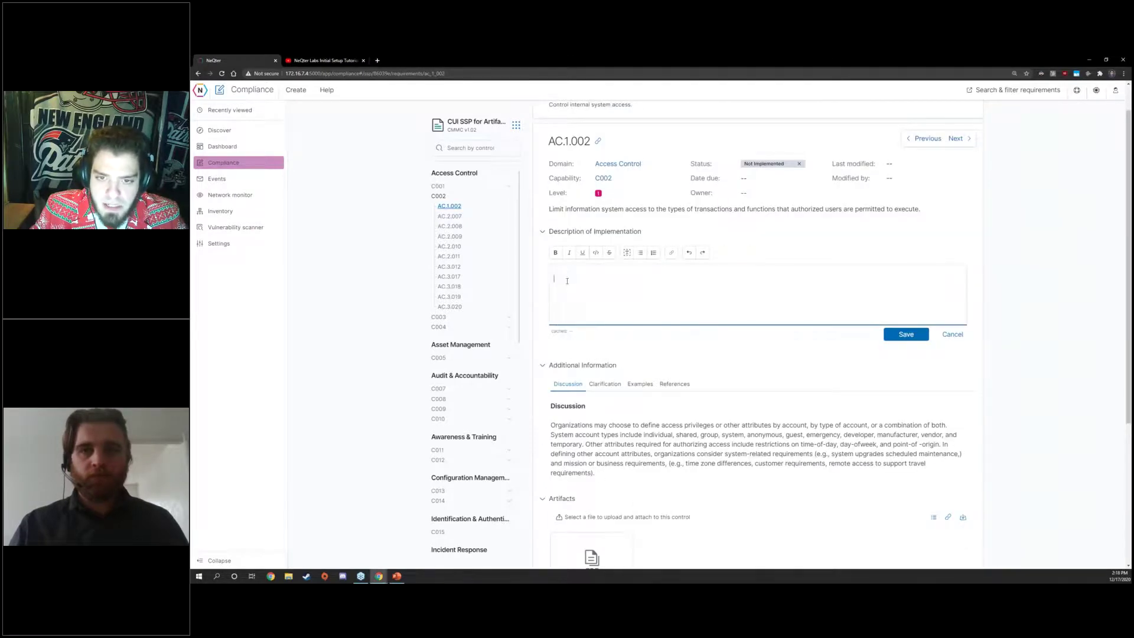
pyautogui.scroll(-1, 596, 340)
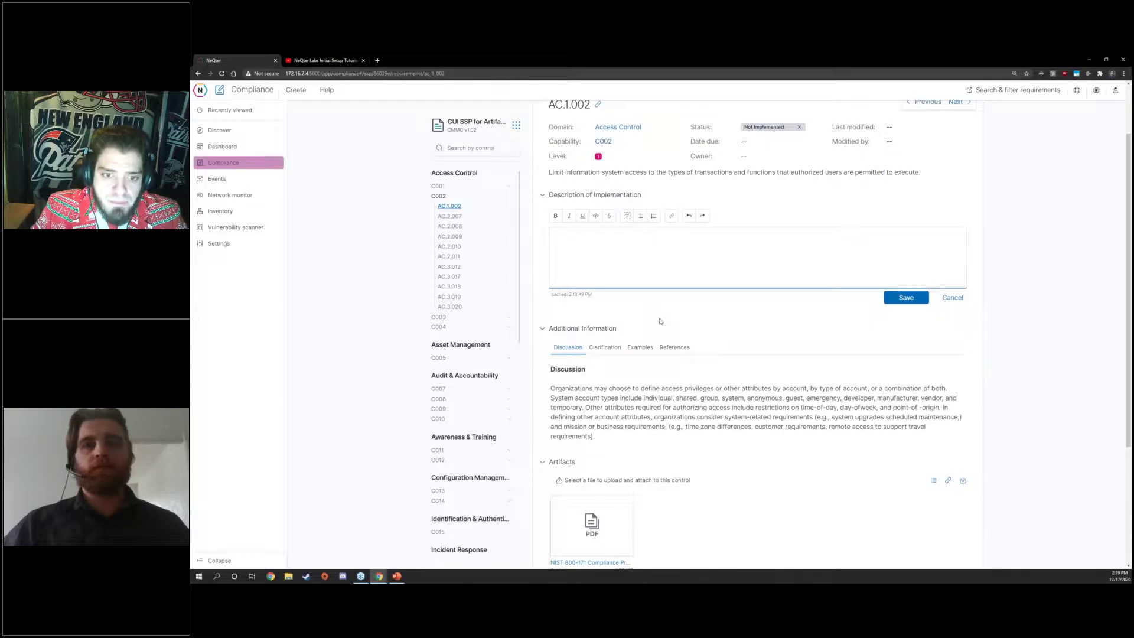
pyautogui.scroll(2, 656, 323)
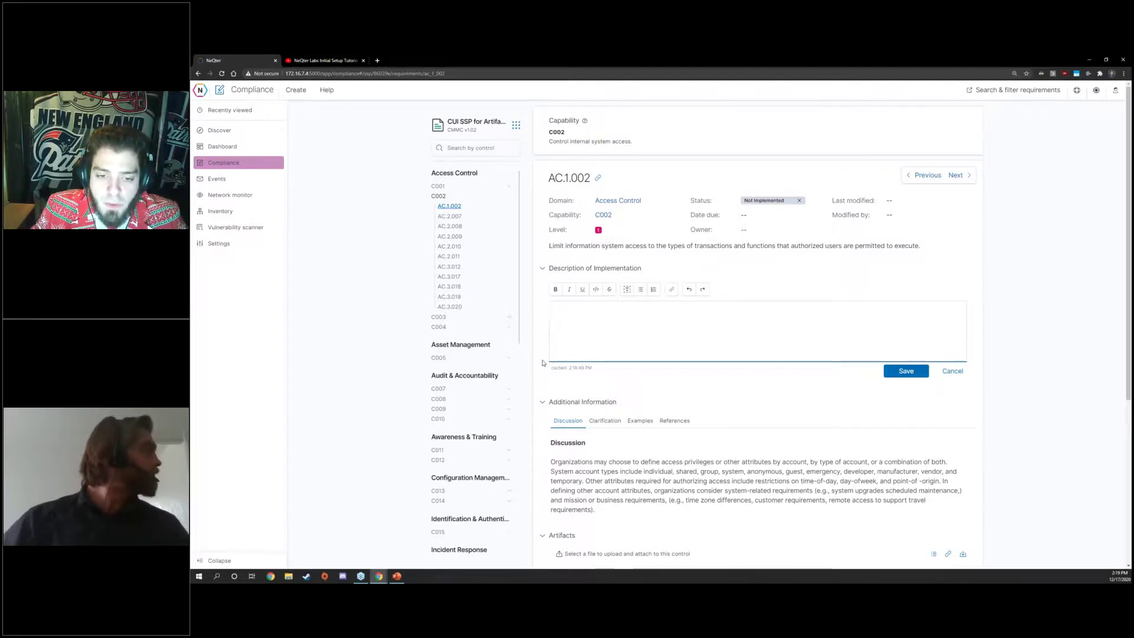
pyautogui.scroll(-1, 661, 391)
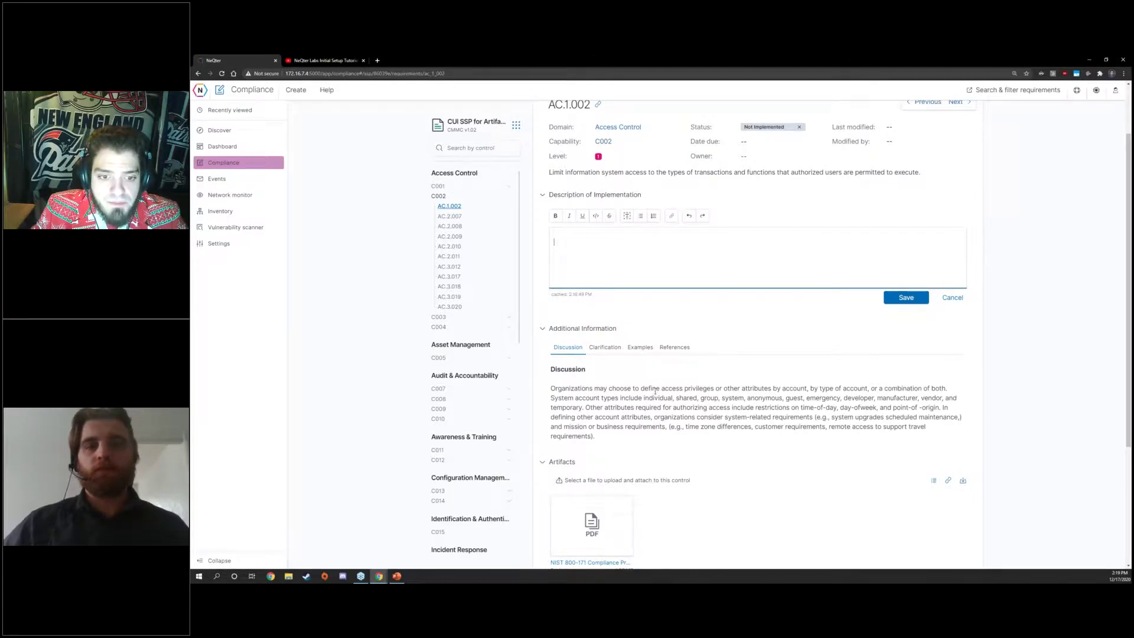
pyautogui.click(665, 364)
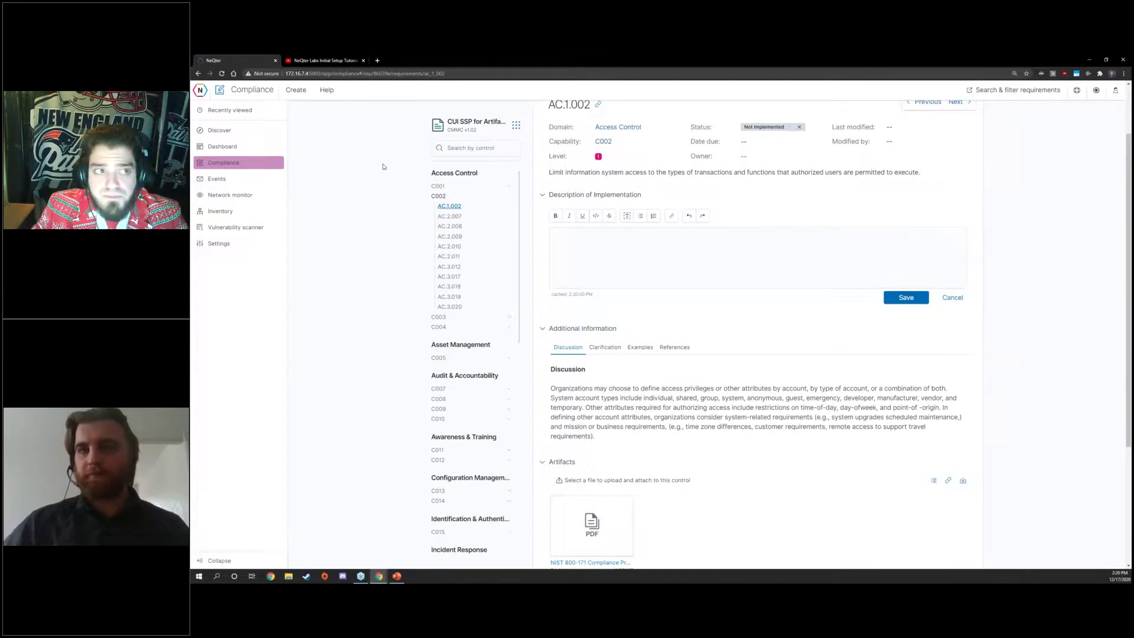
# Switch to the NeQter Labs Initial Setup Tutorial Series playlist on YouTube and check which account is active
pyautogui.click(330, 60)
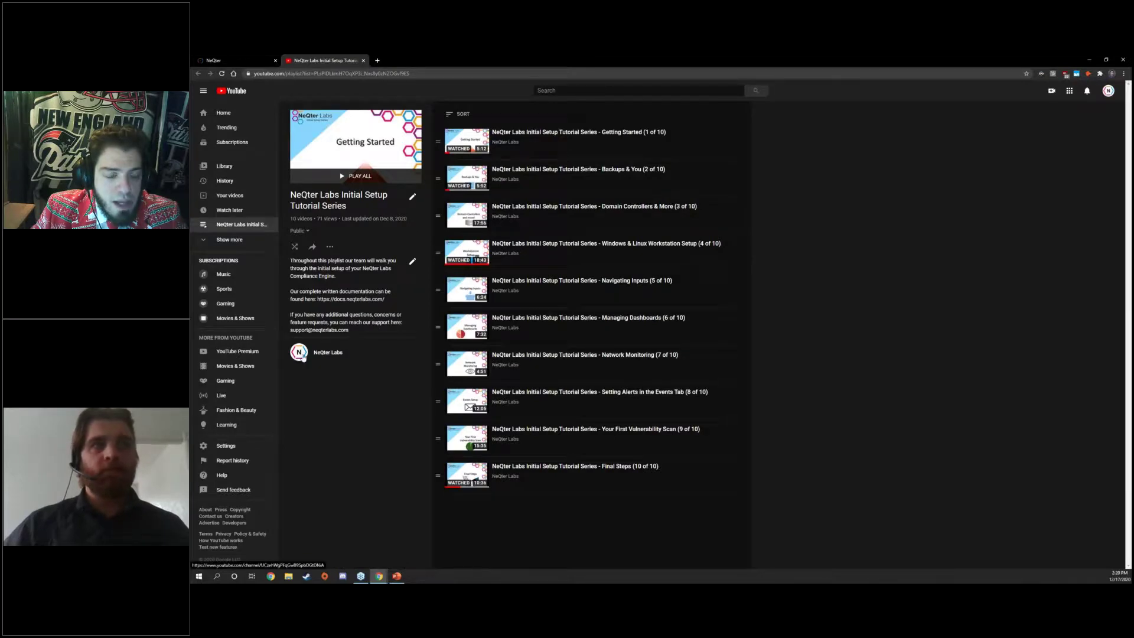
pyautogui.click(1109, 91)
pyautogui.click(1065, 184)
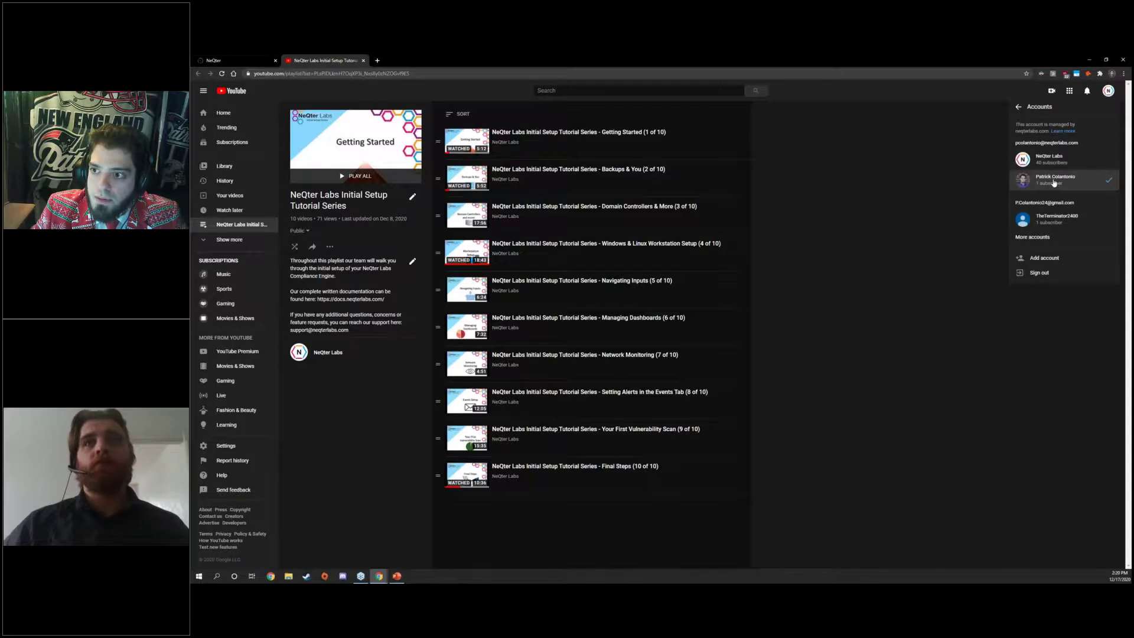
pyautogui.click(734, 159)
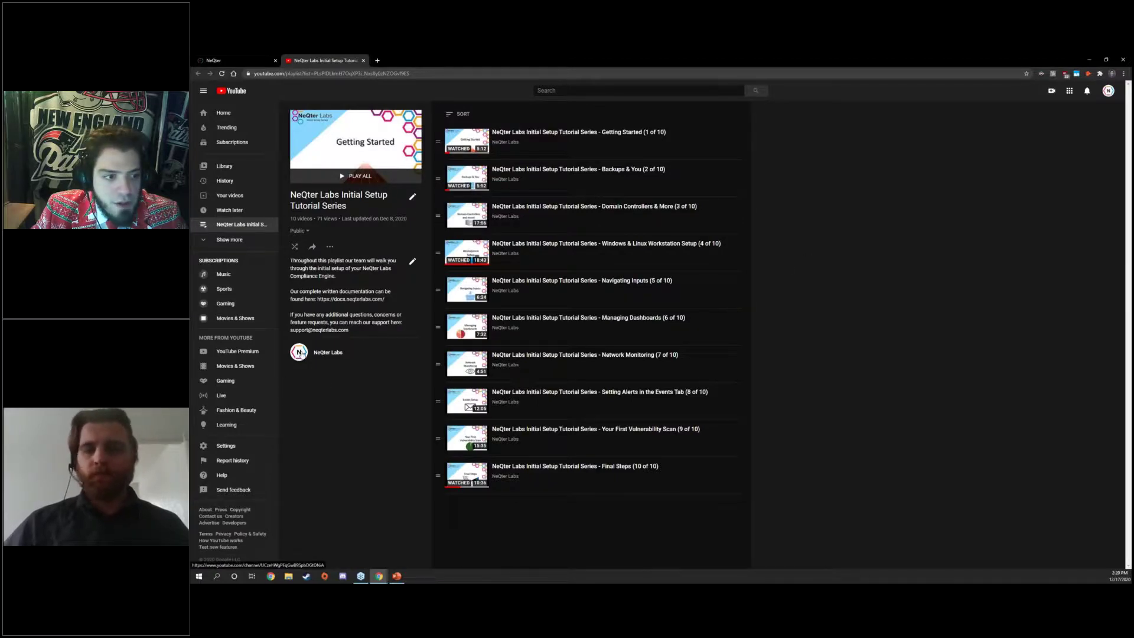
# Show the NeQter Labs channel's created playlists on YouTube and switch to PowerPoint
pyautogui.click(300, 352)
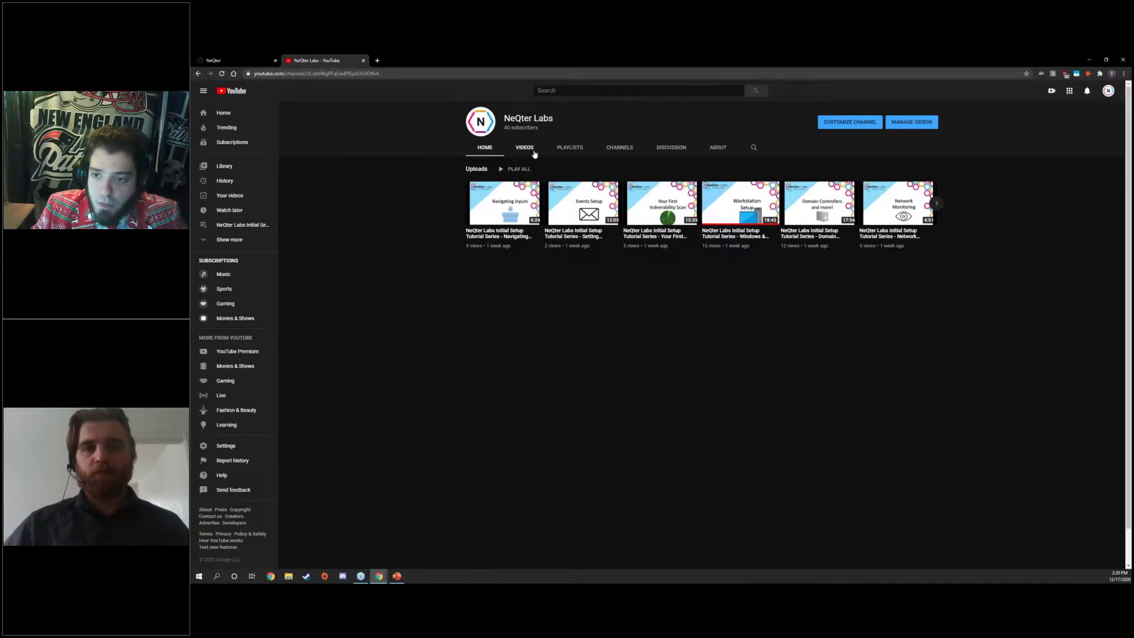
pyautogui.click(565, 148)
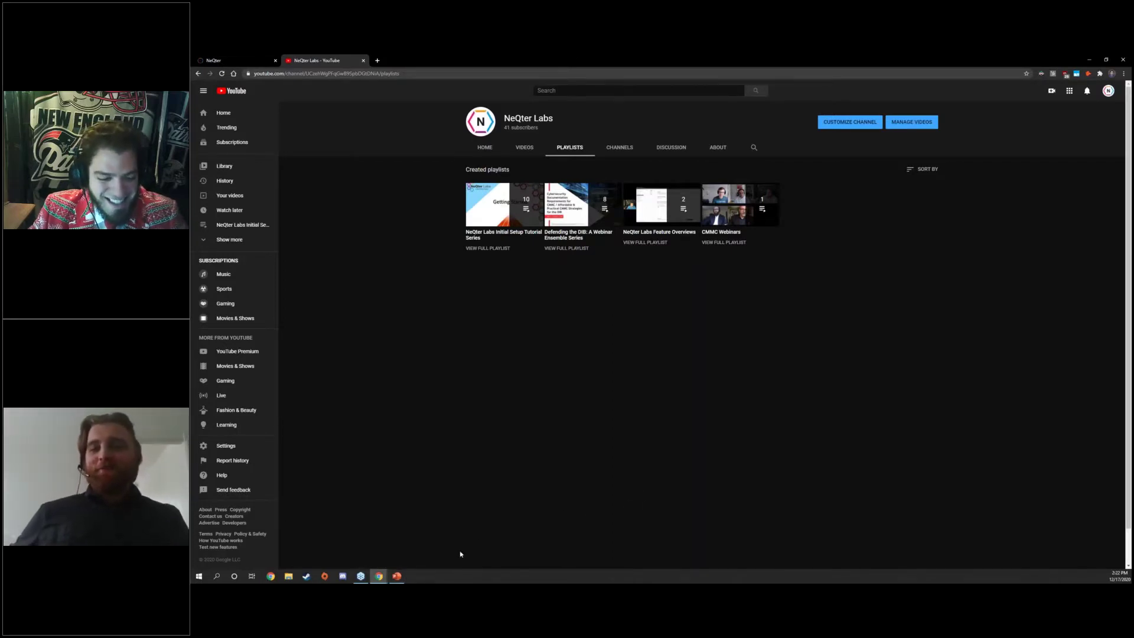
pyautogui.click(397, 576)
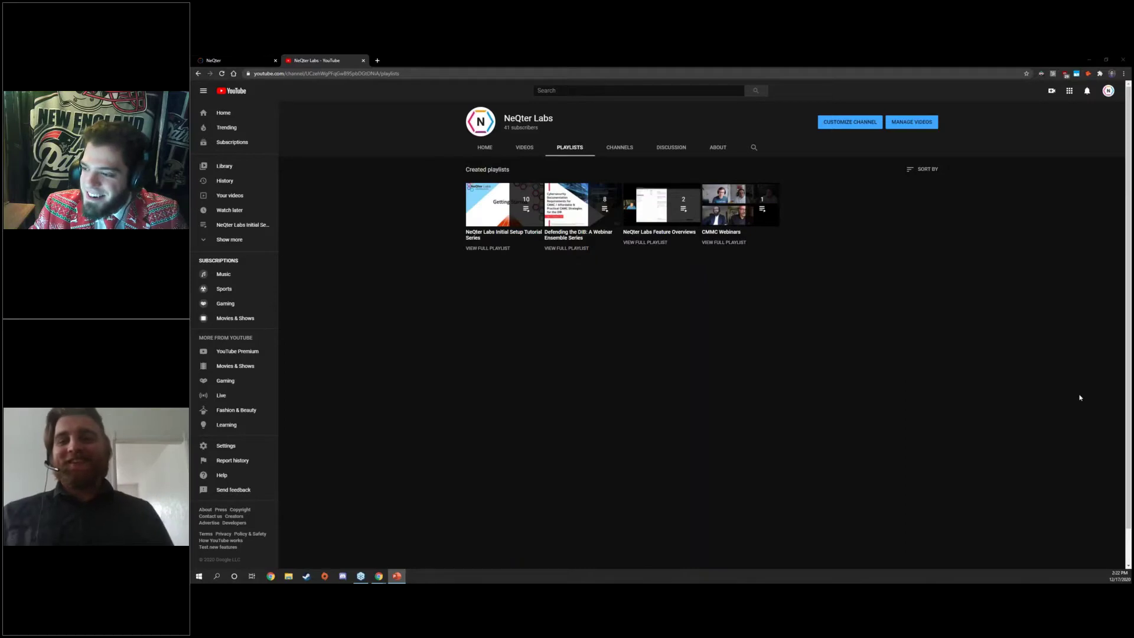